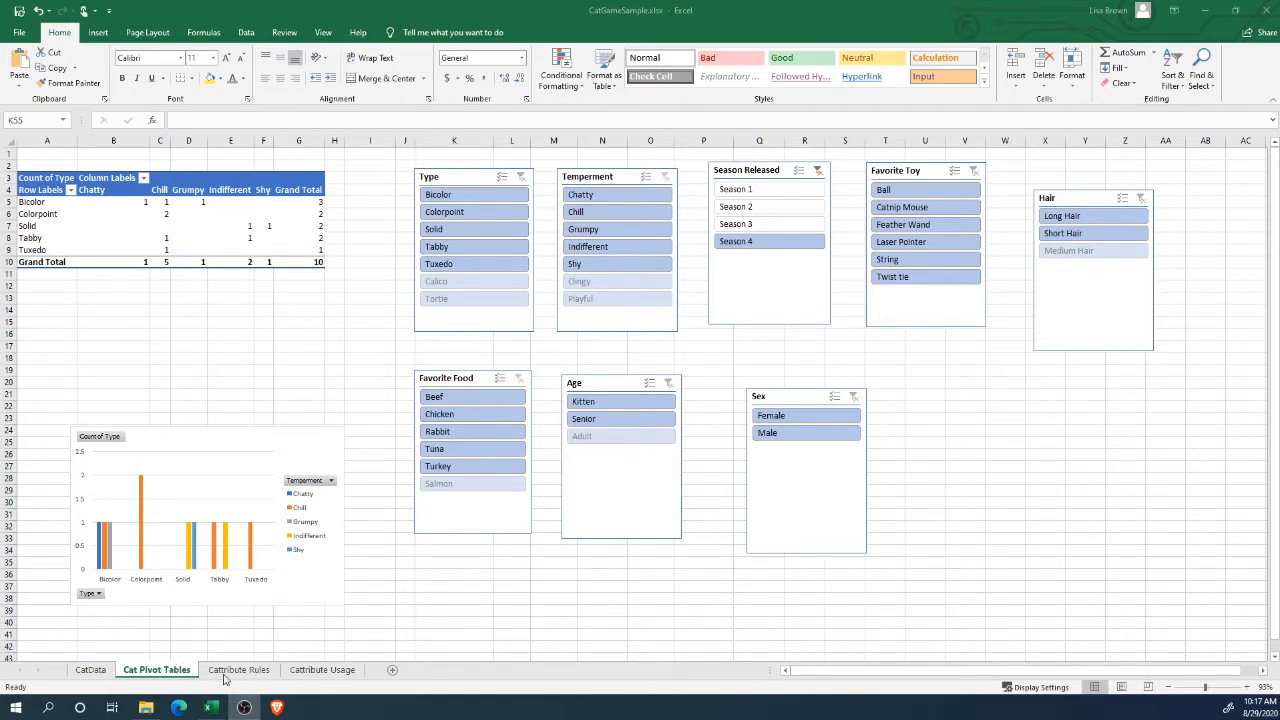
Review the cat records on the CatData sheet and widen the Utility and Damage columns on the Cattribute Rules sheet.
left_click(104, 673)
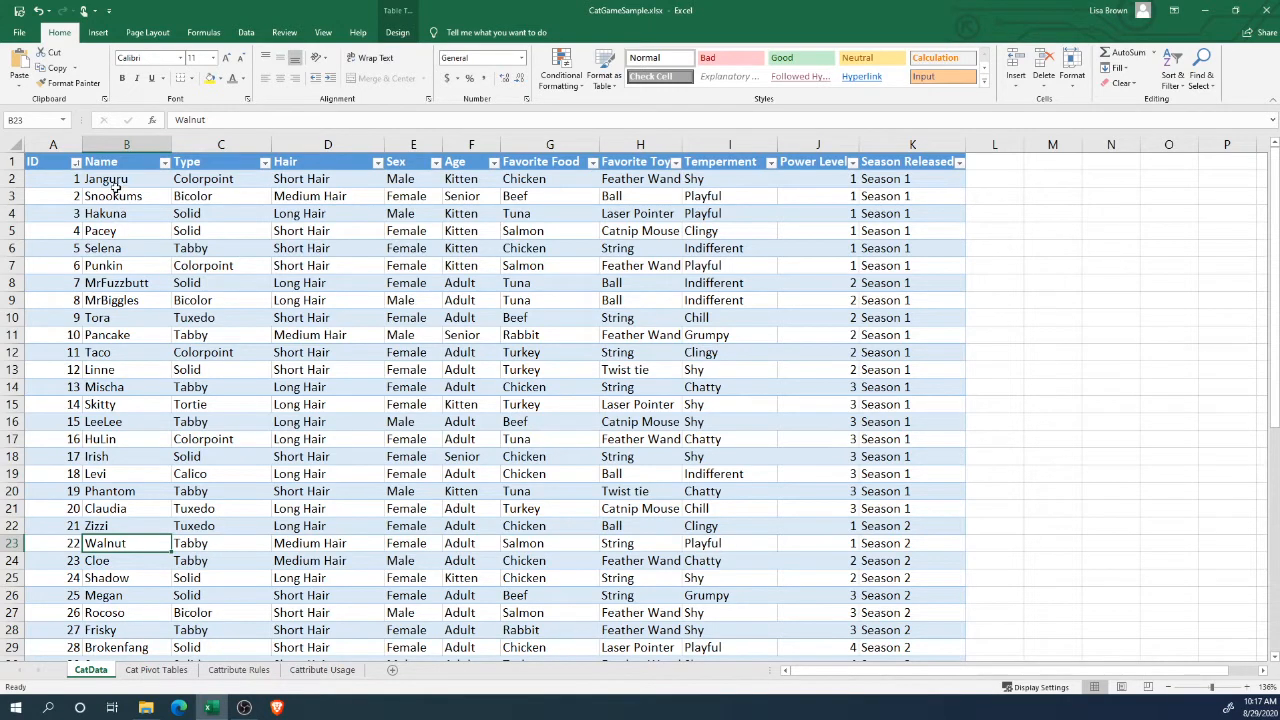
left_click(116, 268)
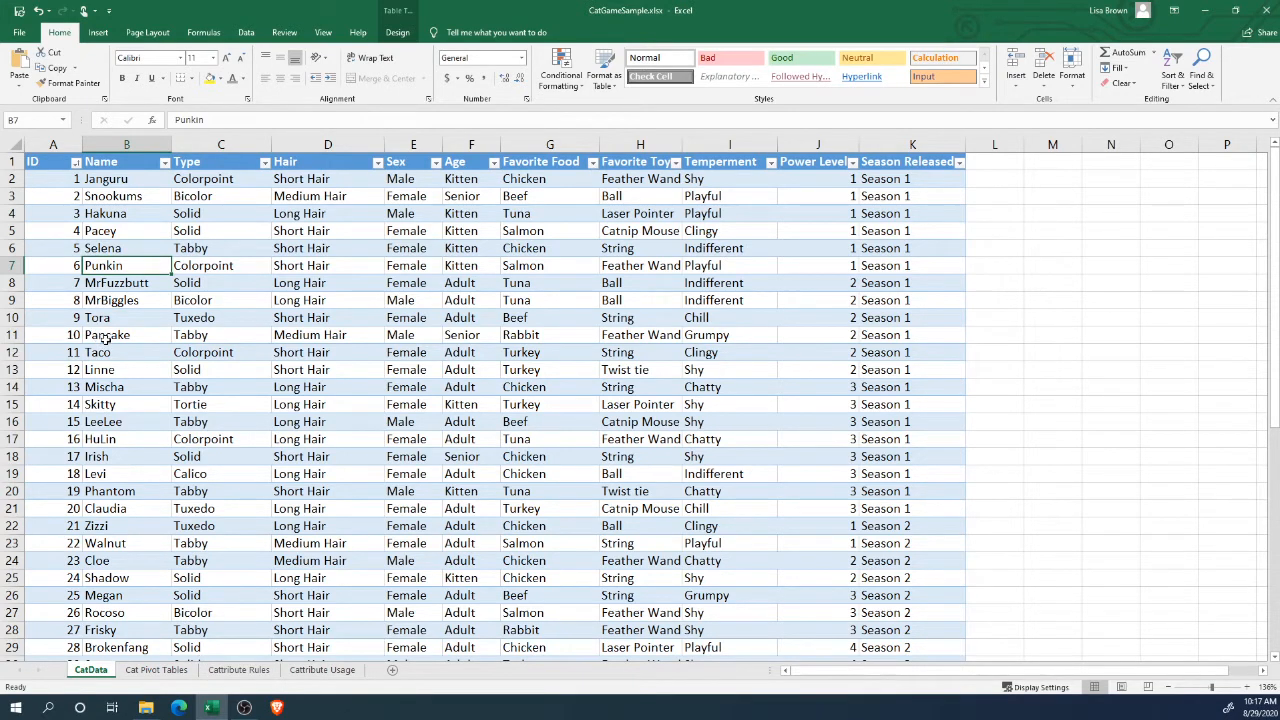
left_click(236, 670)
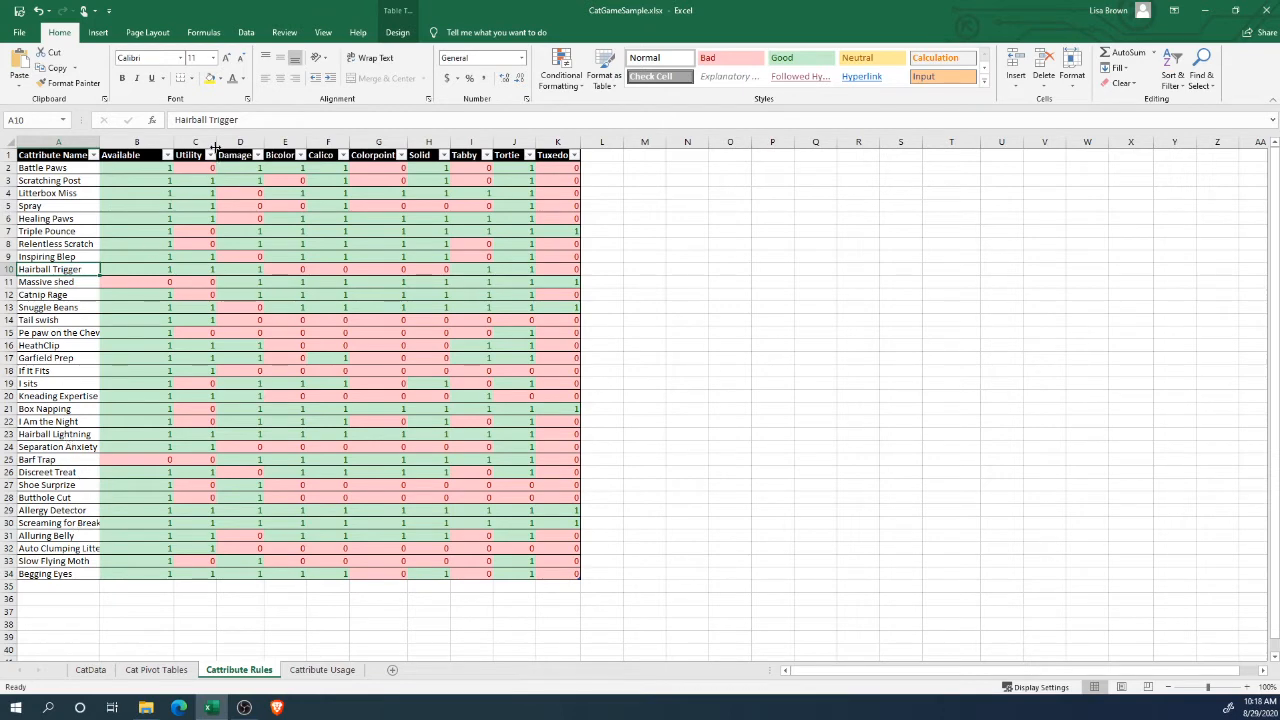
left_click_drag(215, 142, 314, 142)
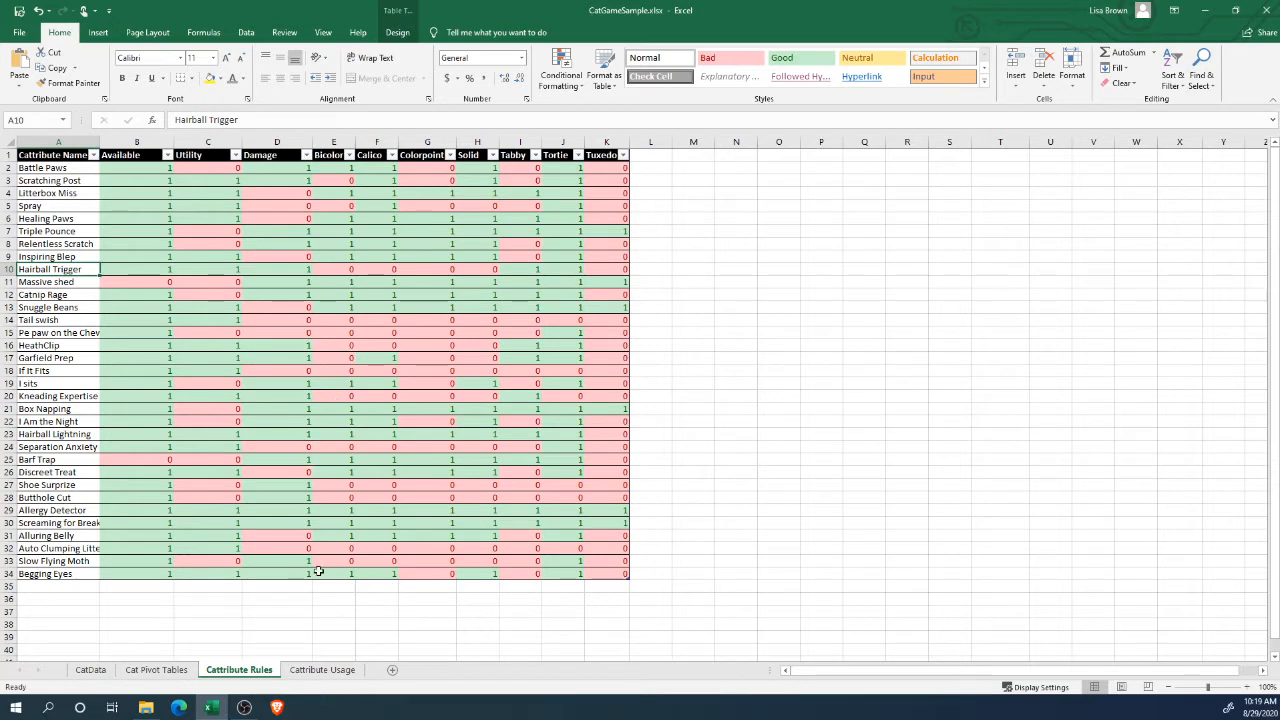
Compare the cattribute assignments on the Cattribute Usage sheet with the Cattribute Rules sheet, ending on Cattribute Usage.
left_click(323, 670)
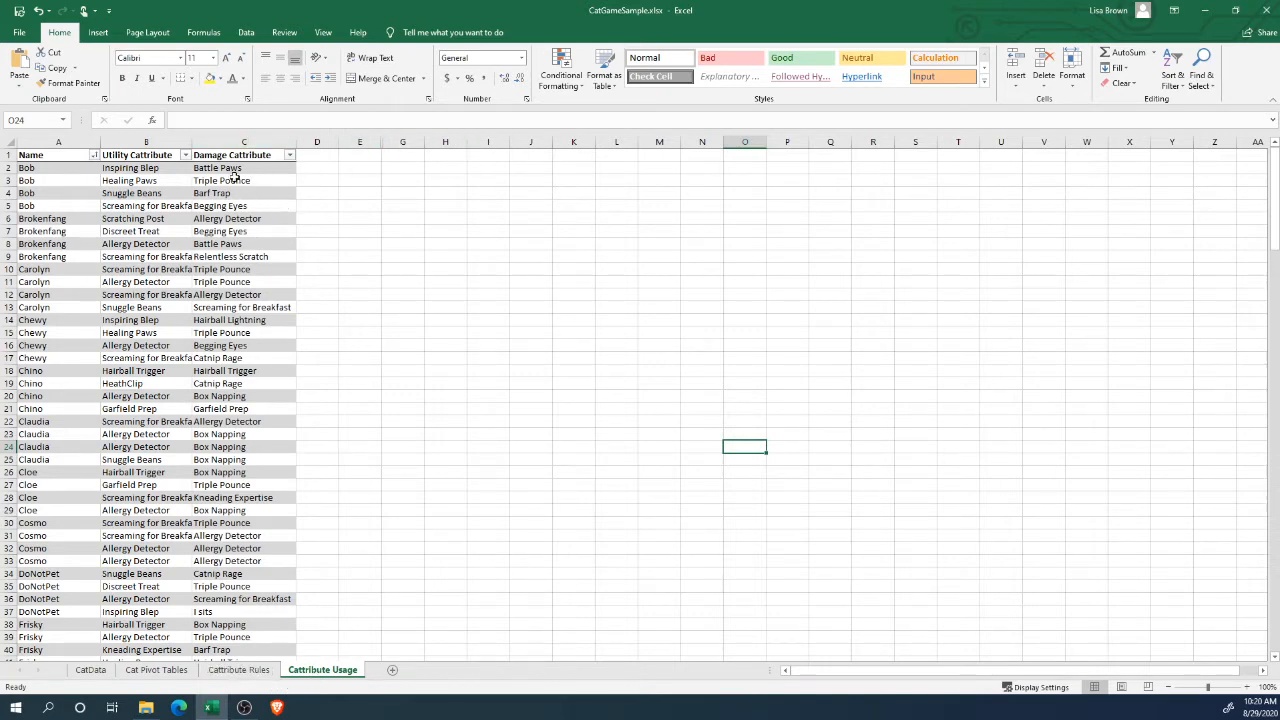
left_click(238, 670)
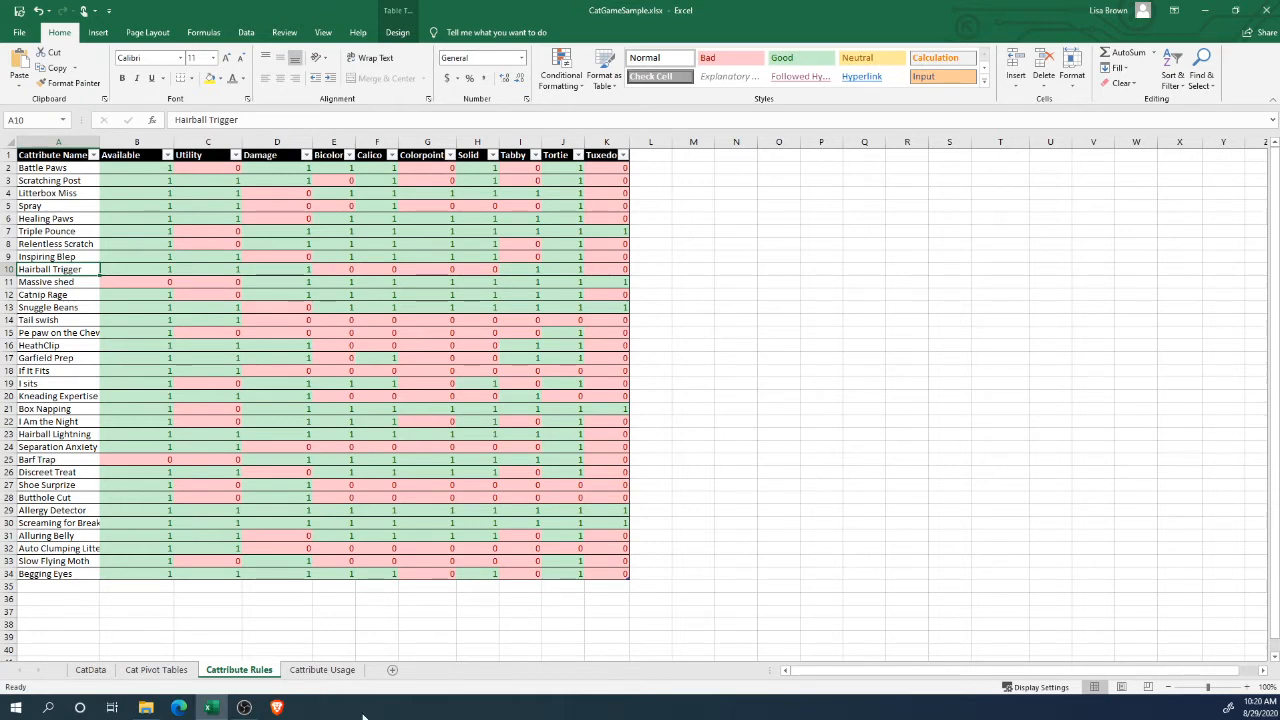
left_click(322, 670)
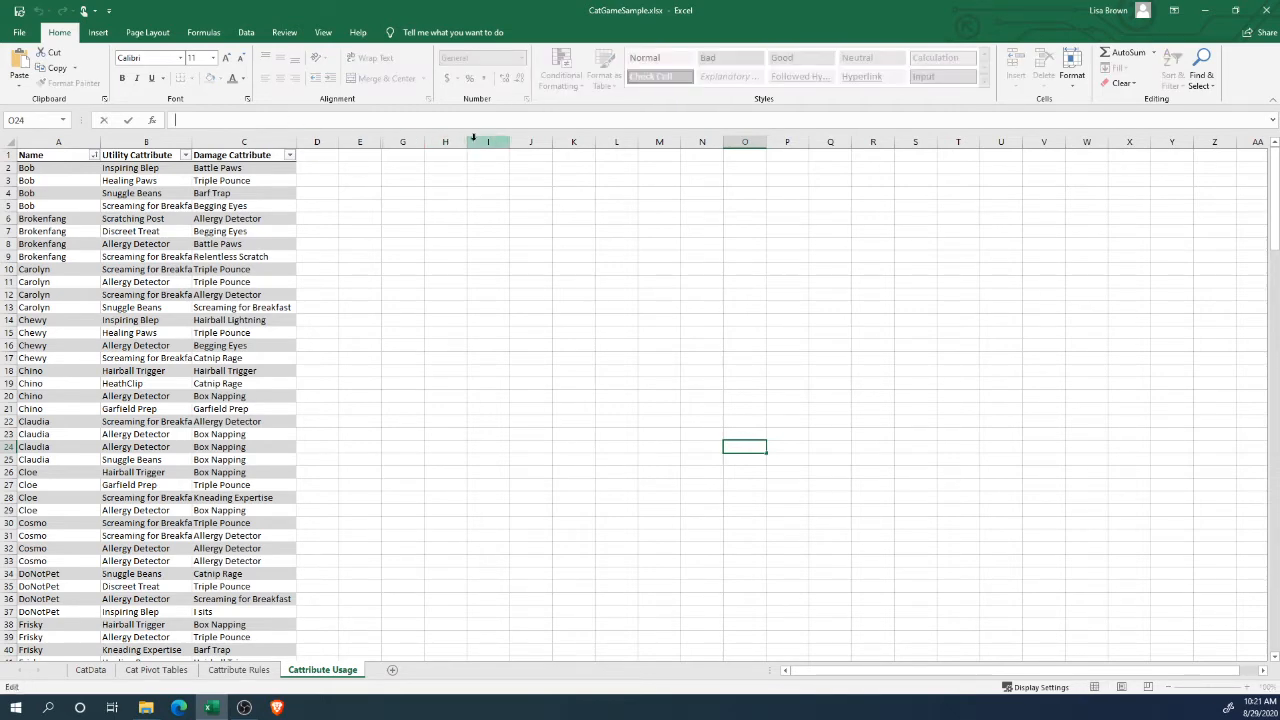
Write the formula =index(CattributeUsage, Bob, Type) in cell O24 of the Cattribute Usage sheet.
type("=index(")
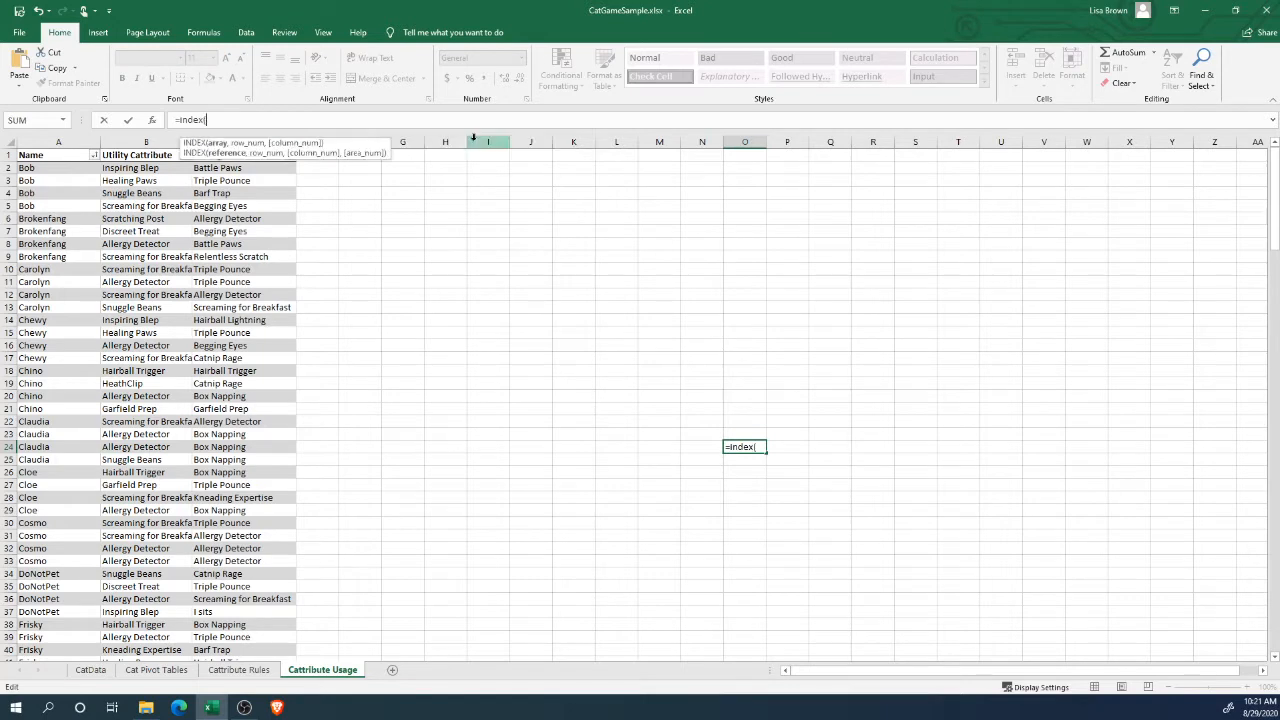
key("BackSpace")
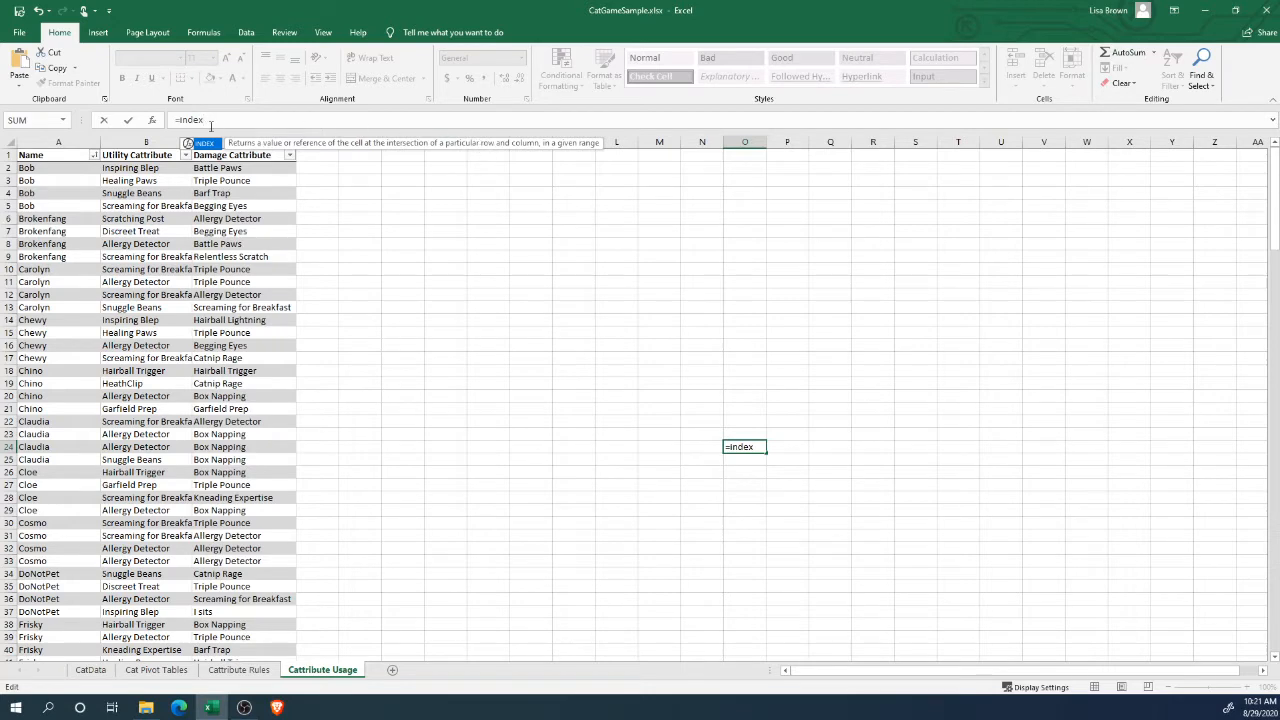
type("(")
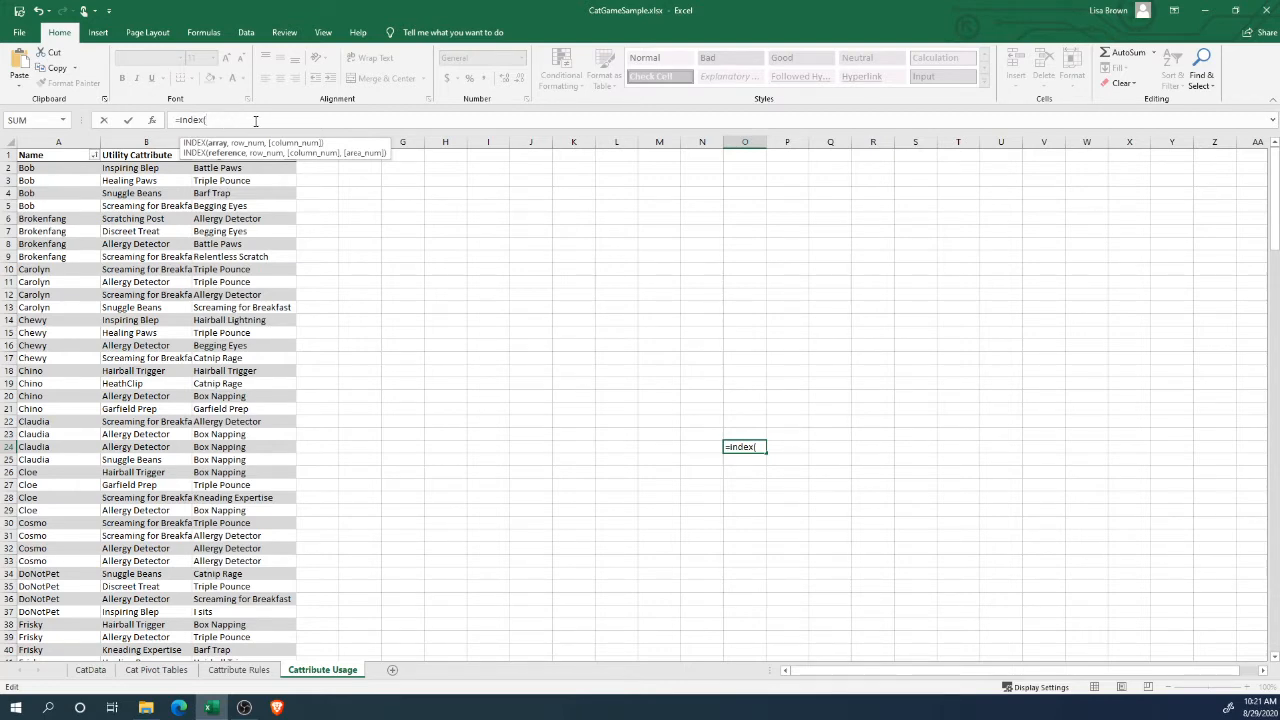
type("Cattri")
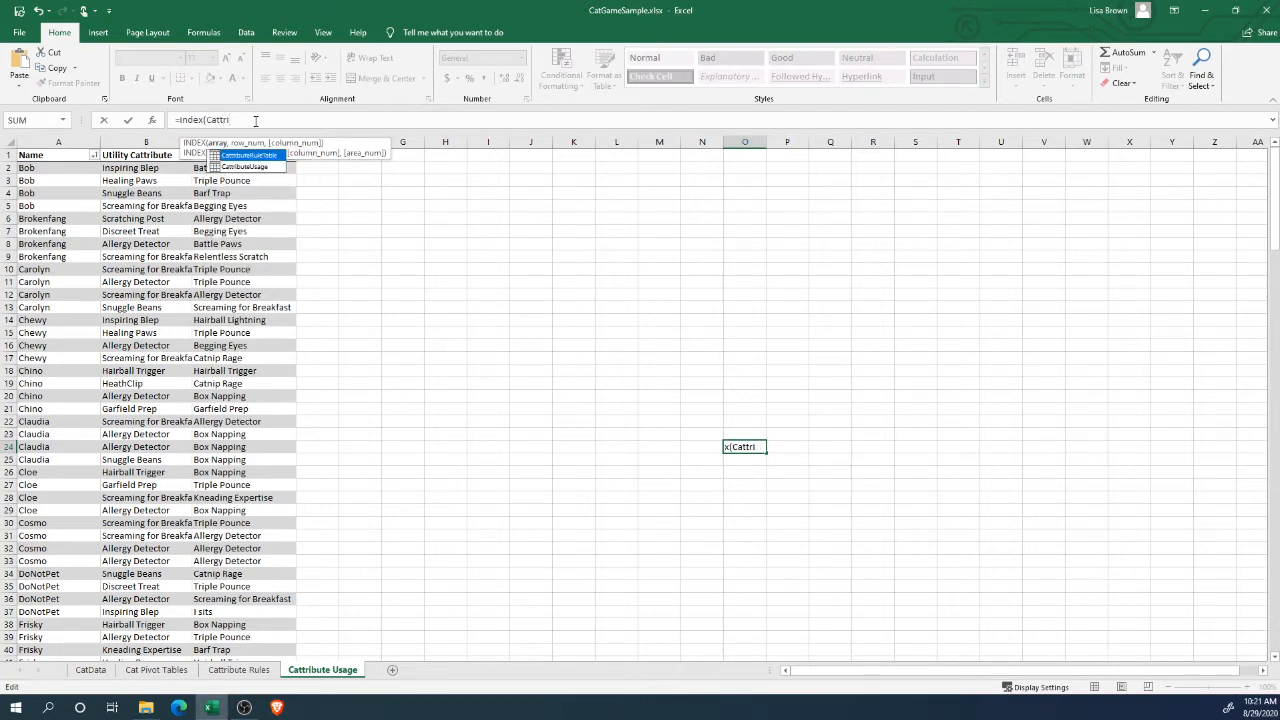
key("Down")
key("Tab")
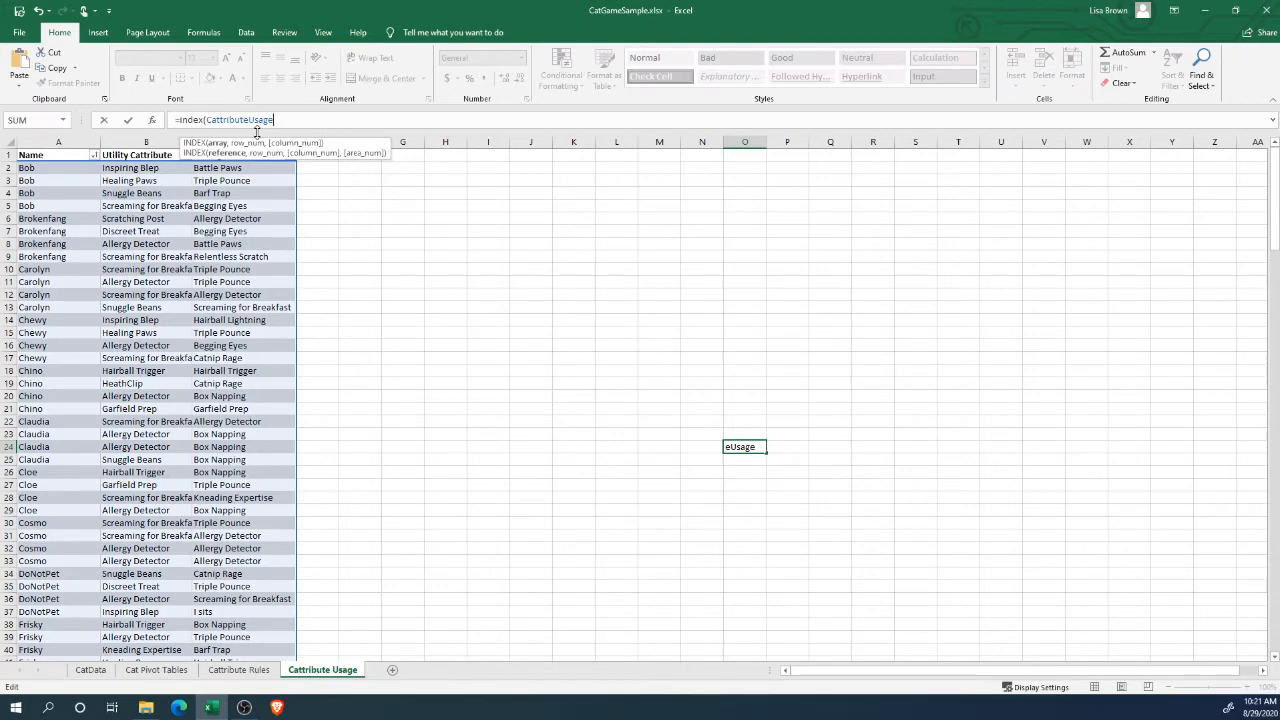
type(",")
type("Bo")
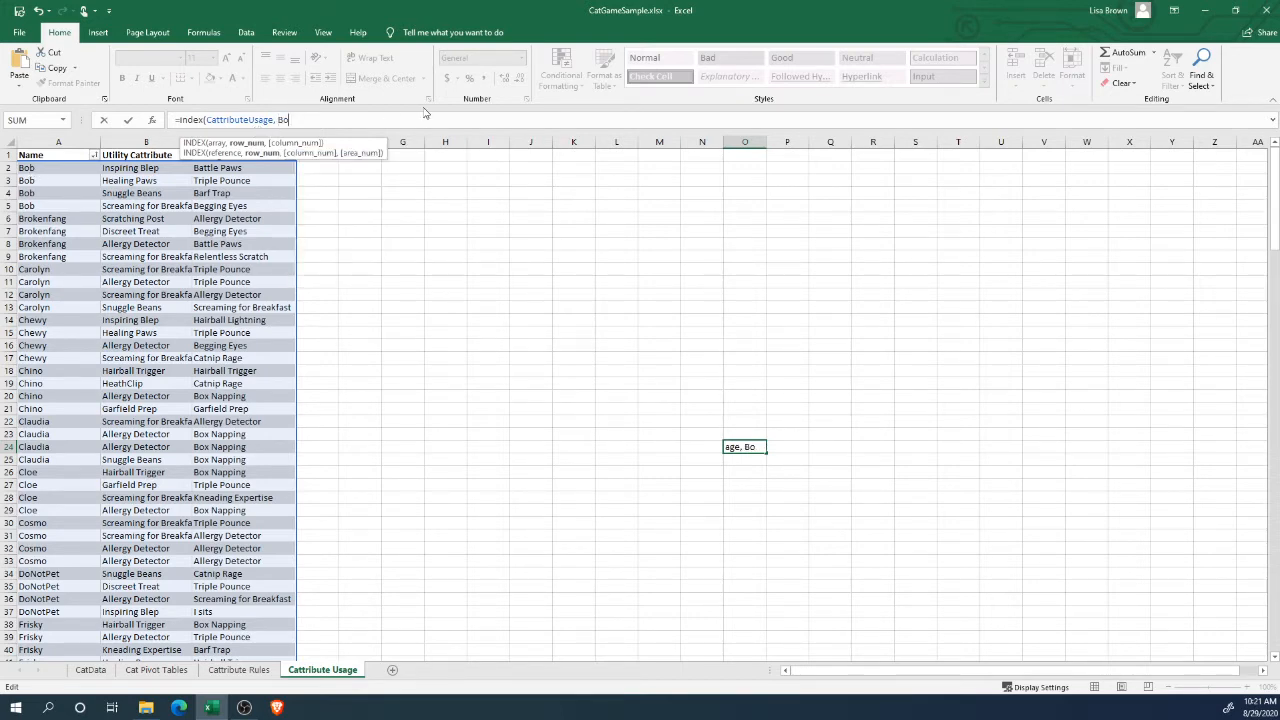
type("b, Type)")
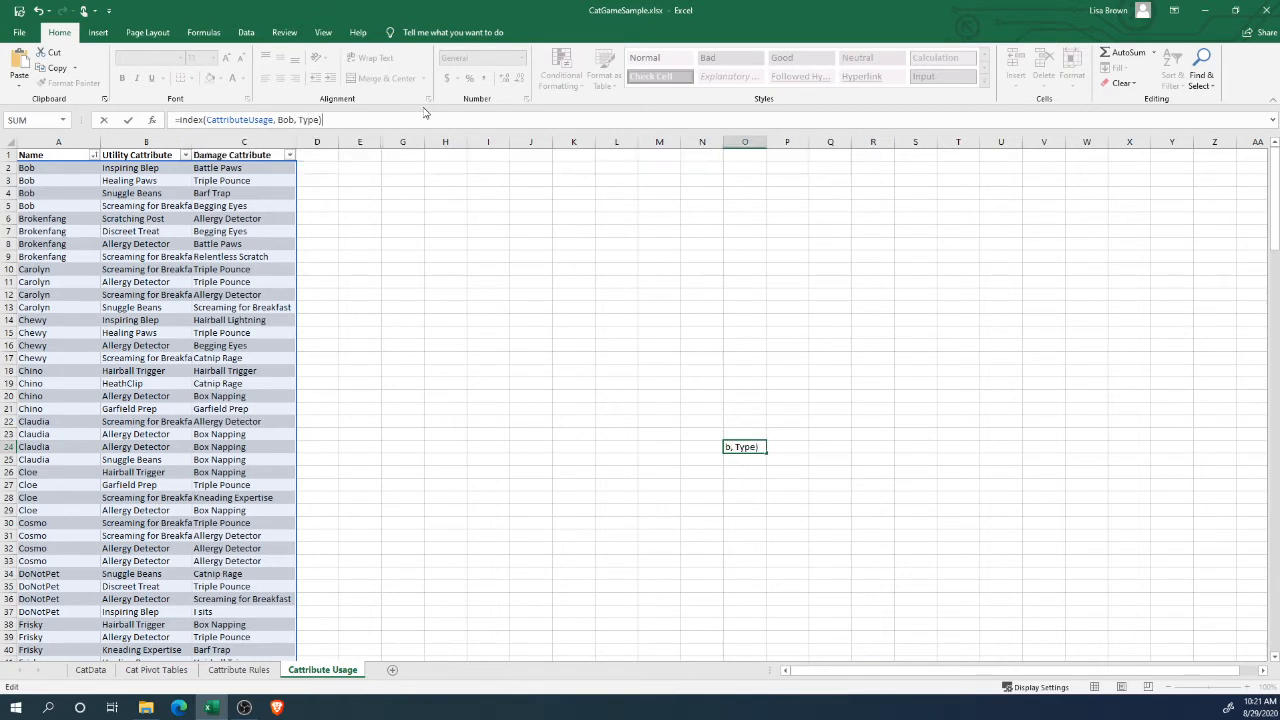
Replace the array argument of the INDEX formula in O24 with CatDataTable.
left_click_drag(274, 119, 212, 119)
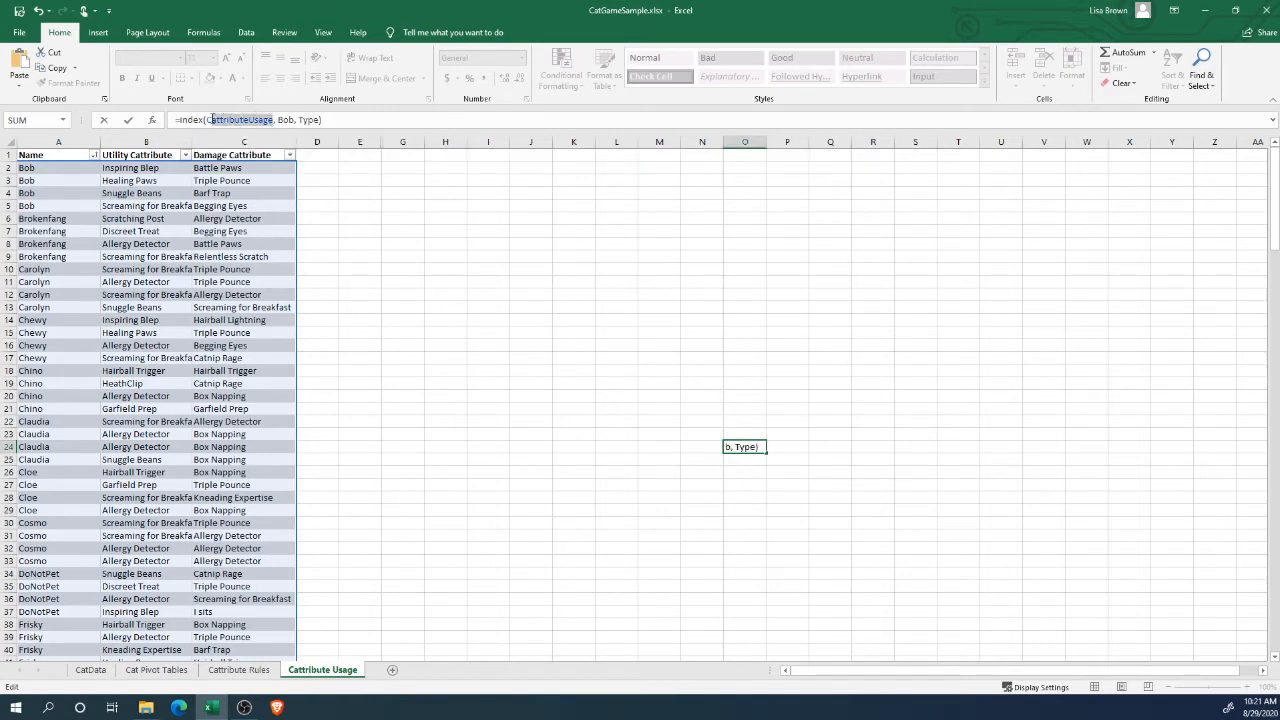
type("Cat")
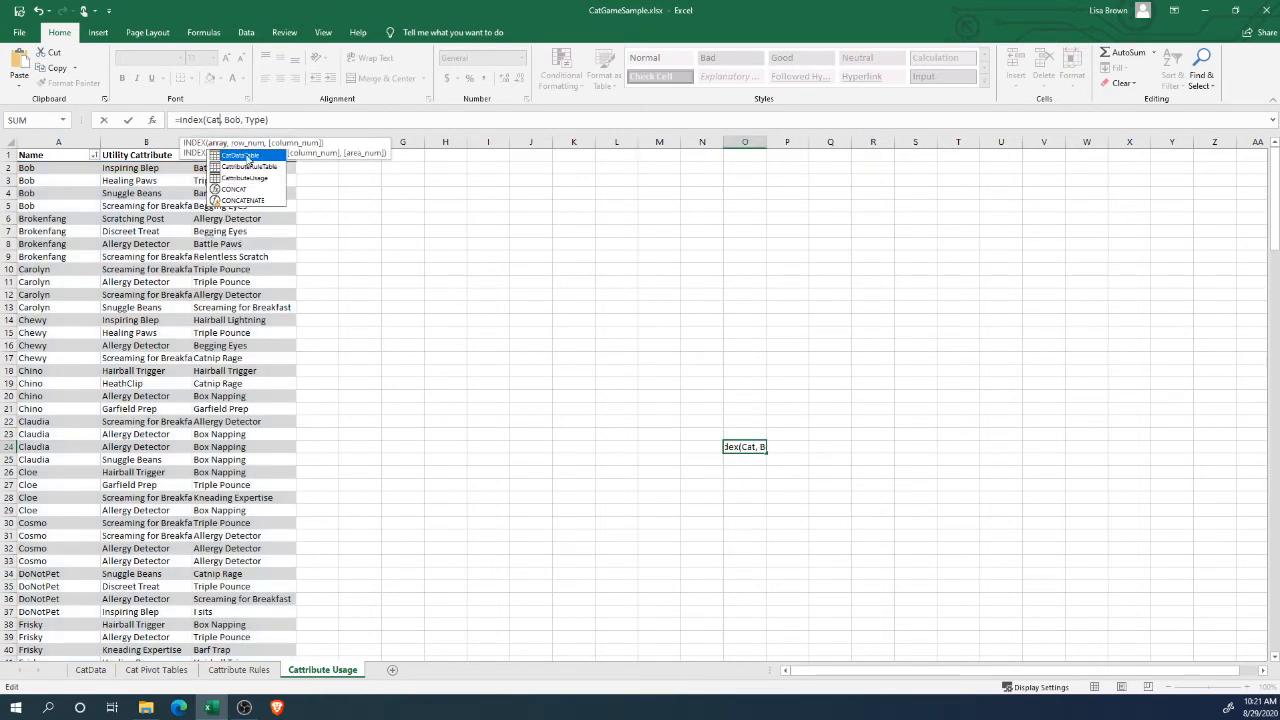
double_click(250, 156)
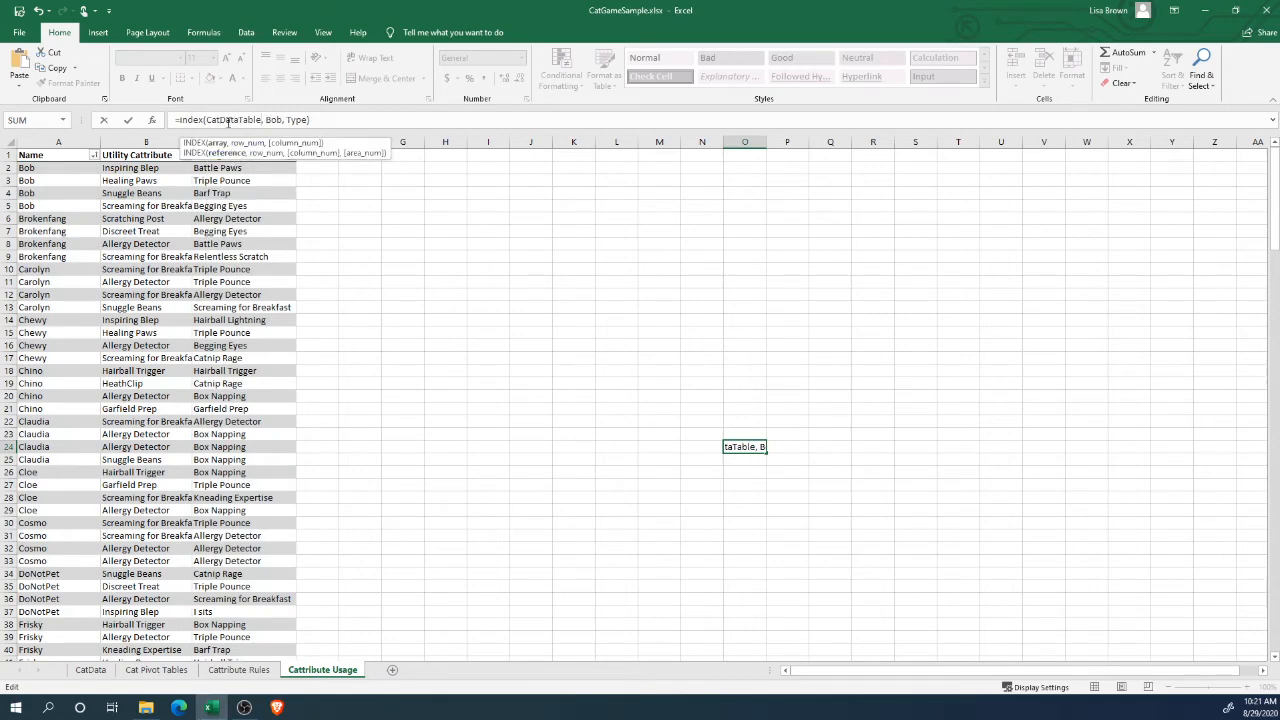
Examine how a cat's name row and the Type column intersect on the CatData sheet, using row 26, and return to Cattribute Usage.
left_click(90, 670)
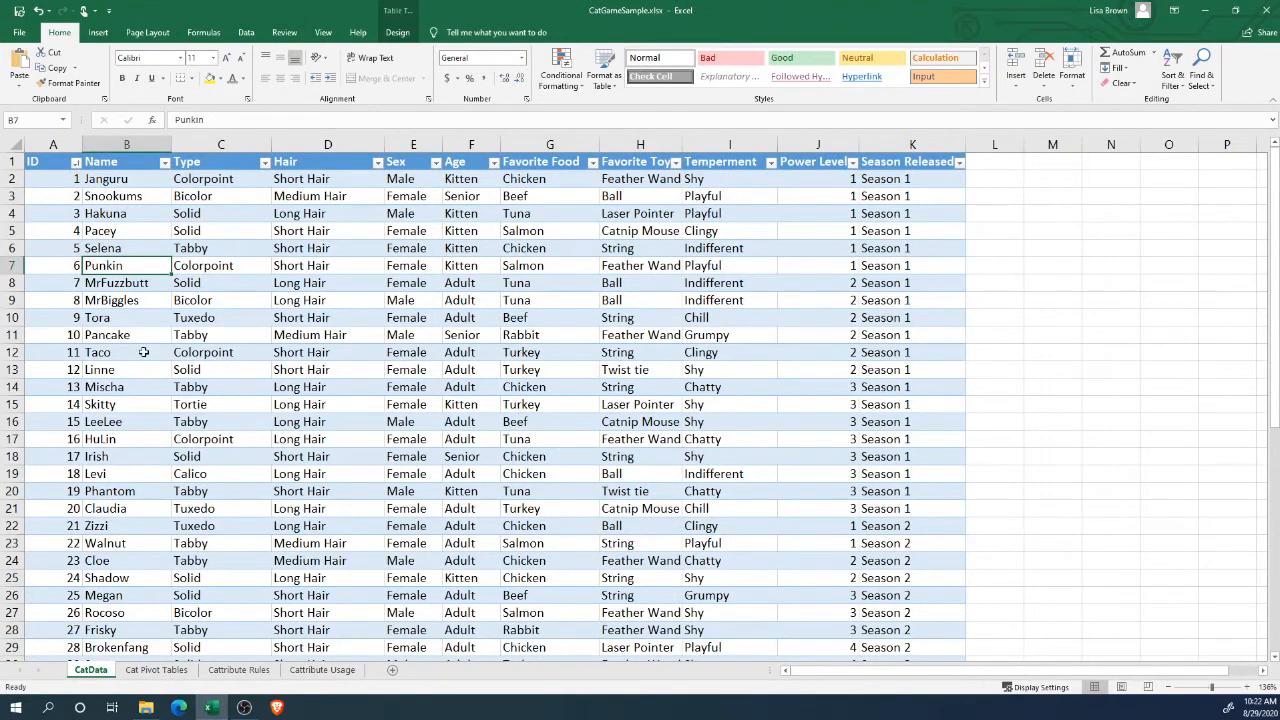
left_click(117, 595)
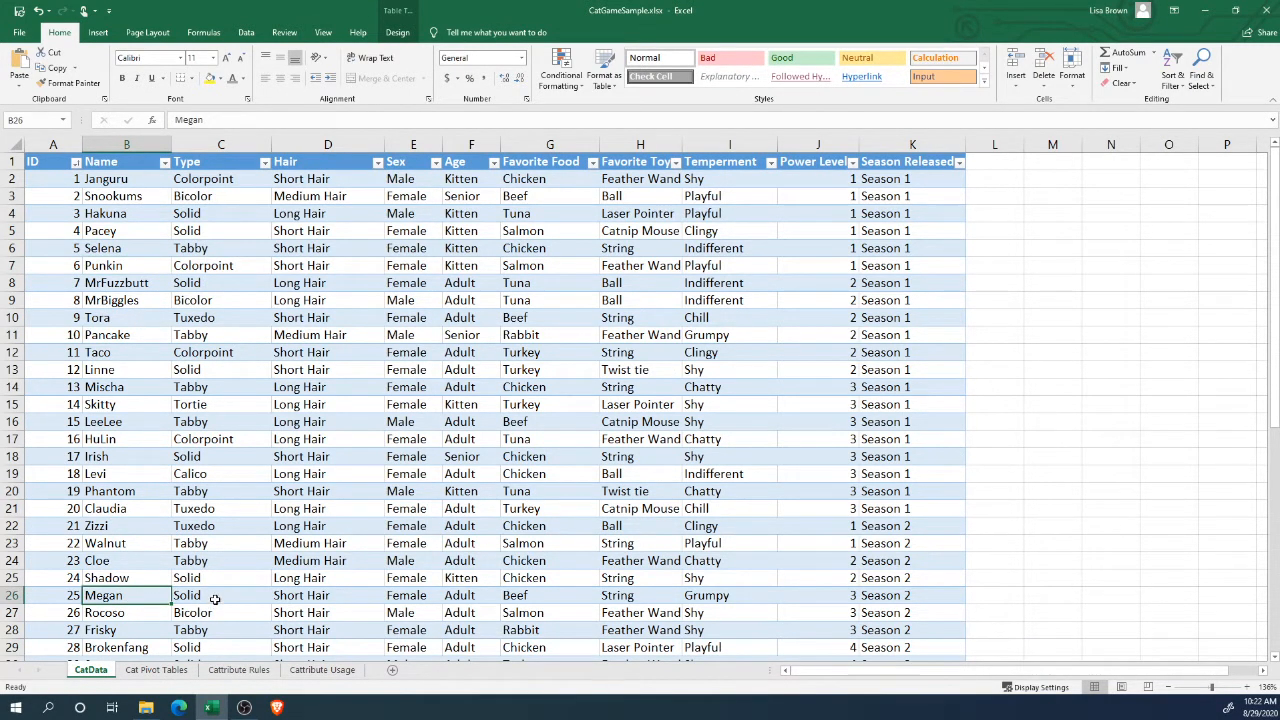
left_click(324, 670)
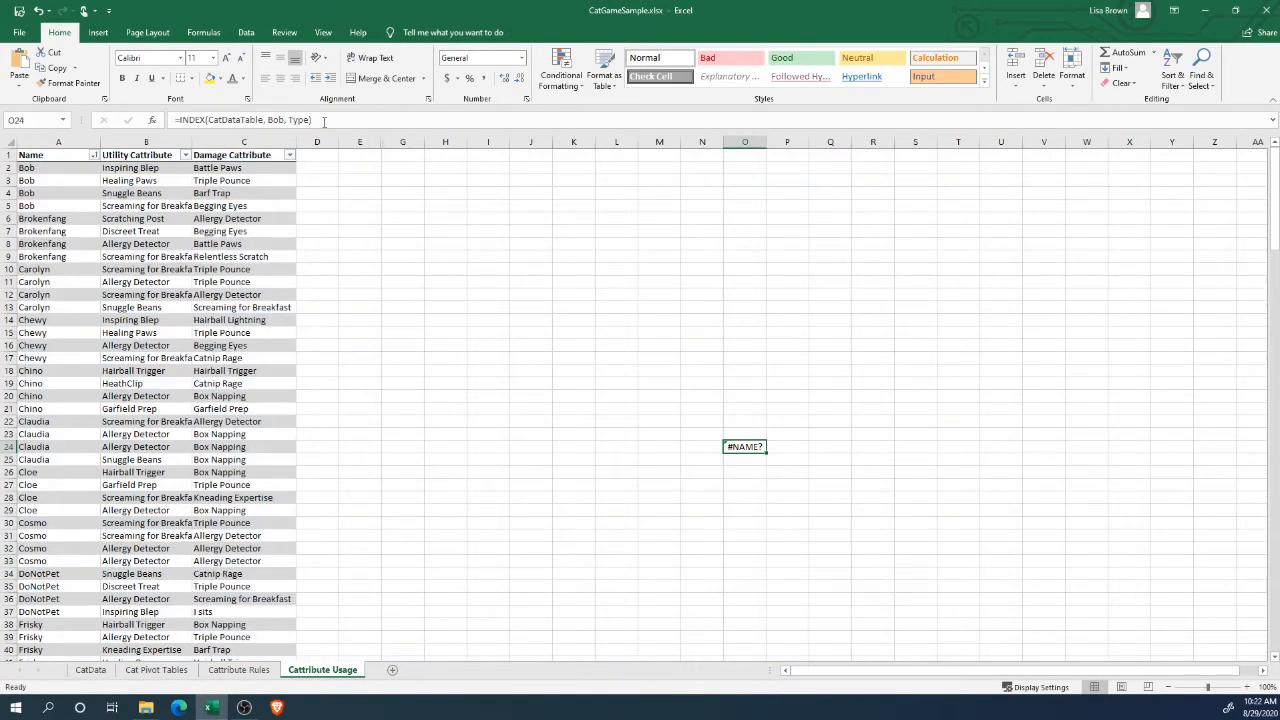
Try the formula =Match("Type", CatDataTable, 0) in cell O24 in place of the INDEX formula, and clear the cell.
left_click(338, 120)
left_click(268, 120)
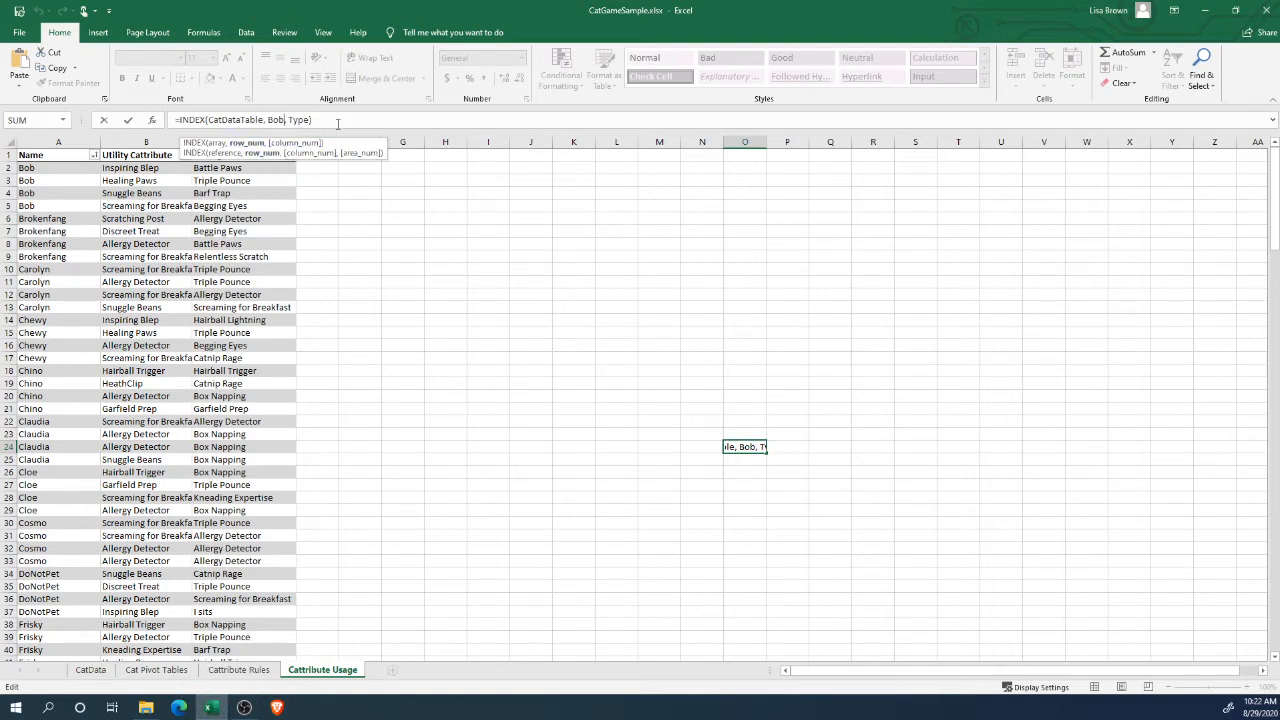
left_click_drag(181, 130, 175, 120)
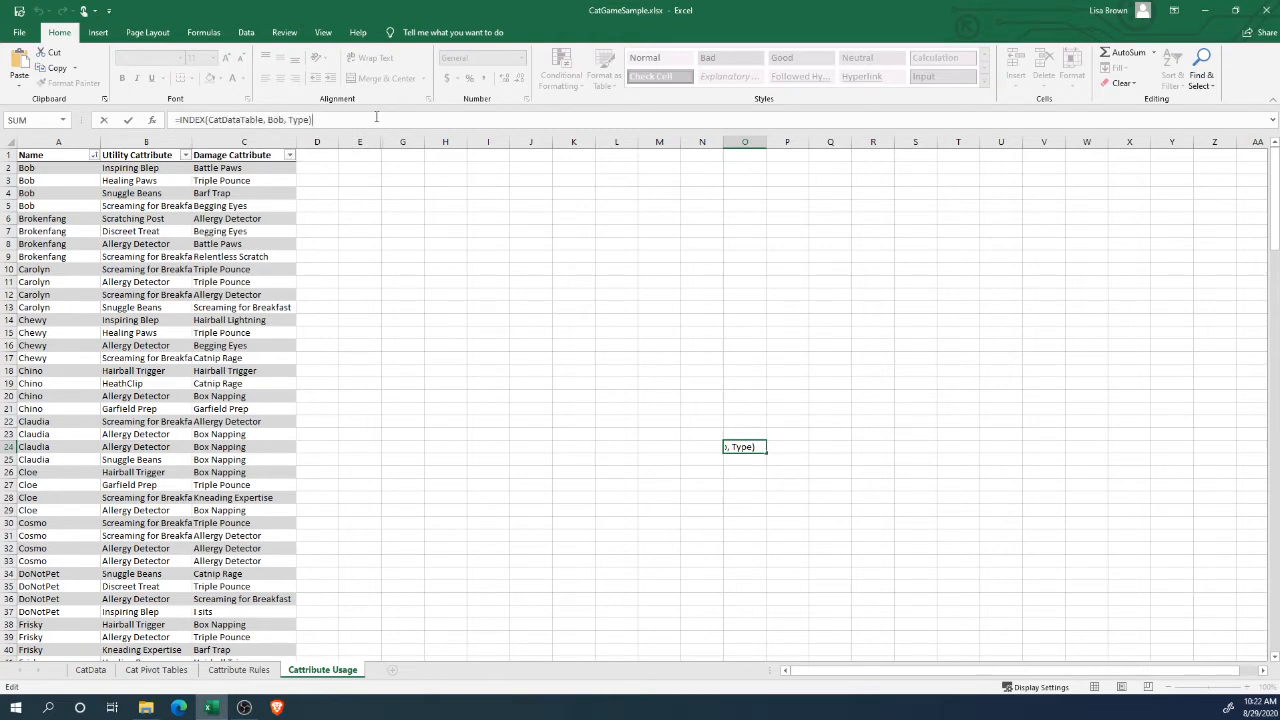
type("=")
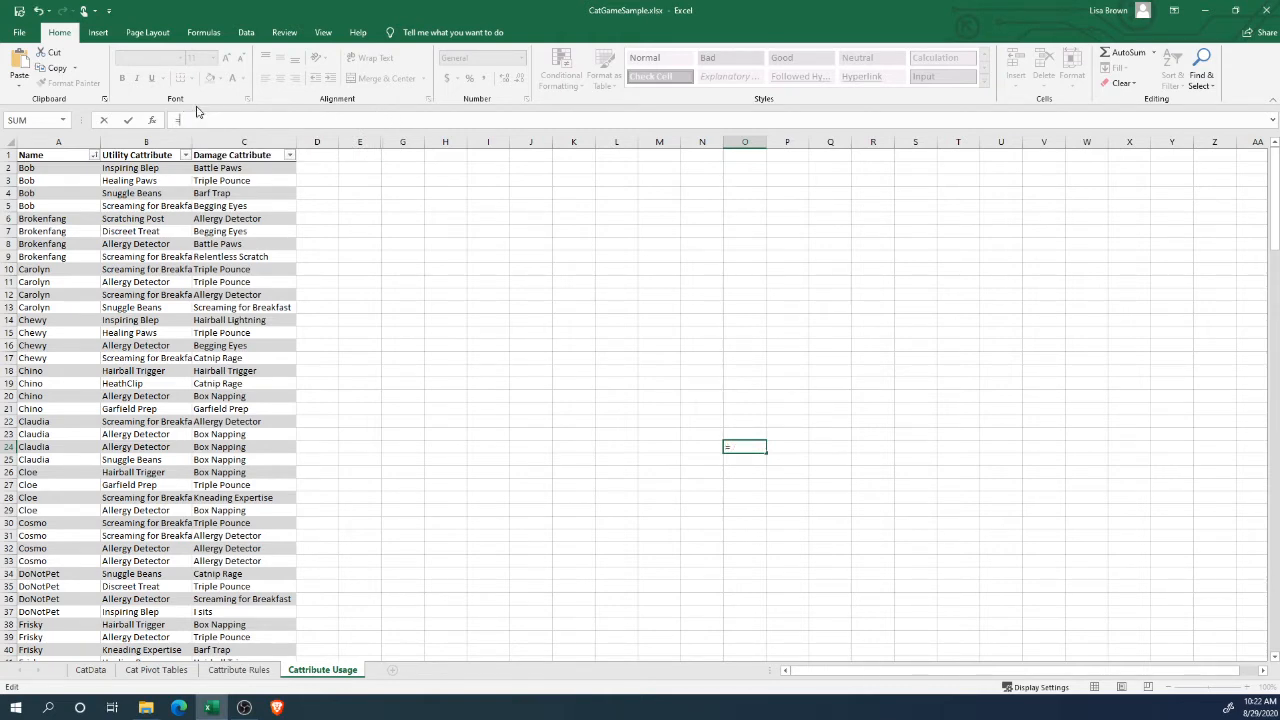
type("Match(")
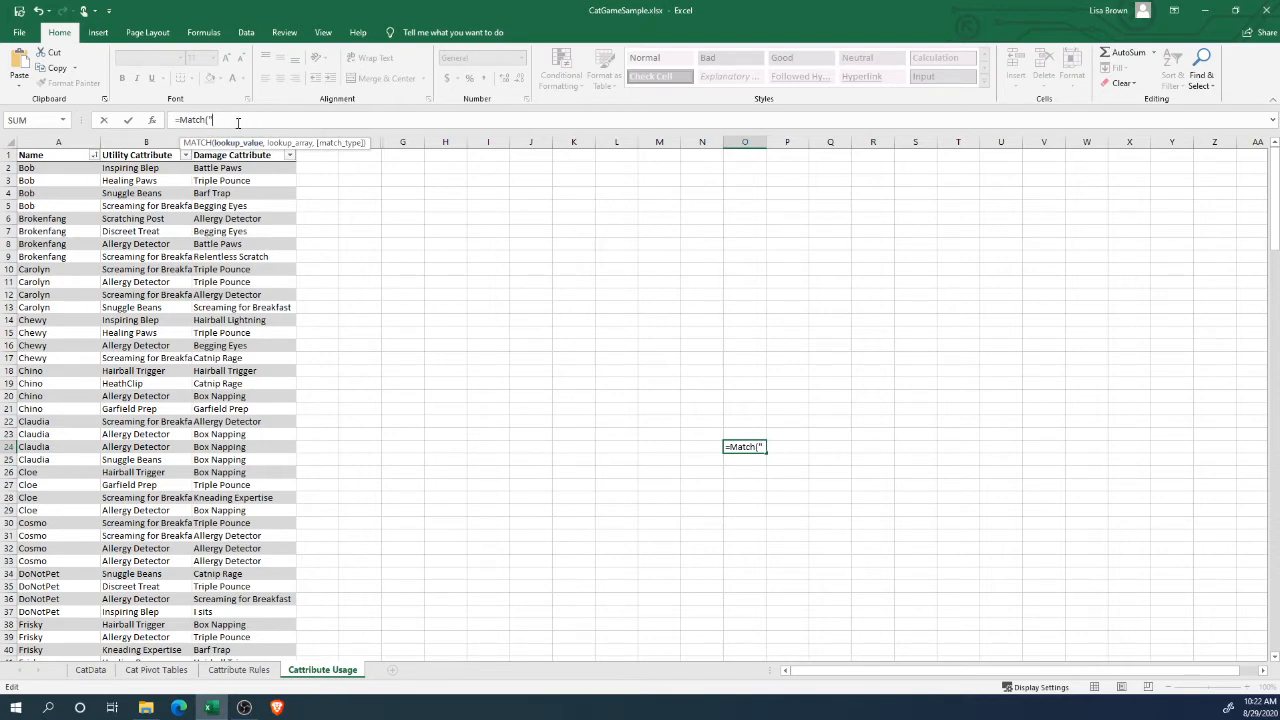
type("Type\", Cat")
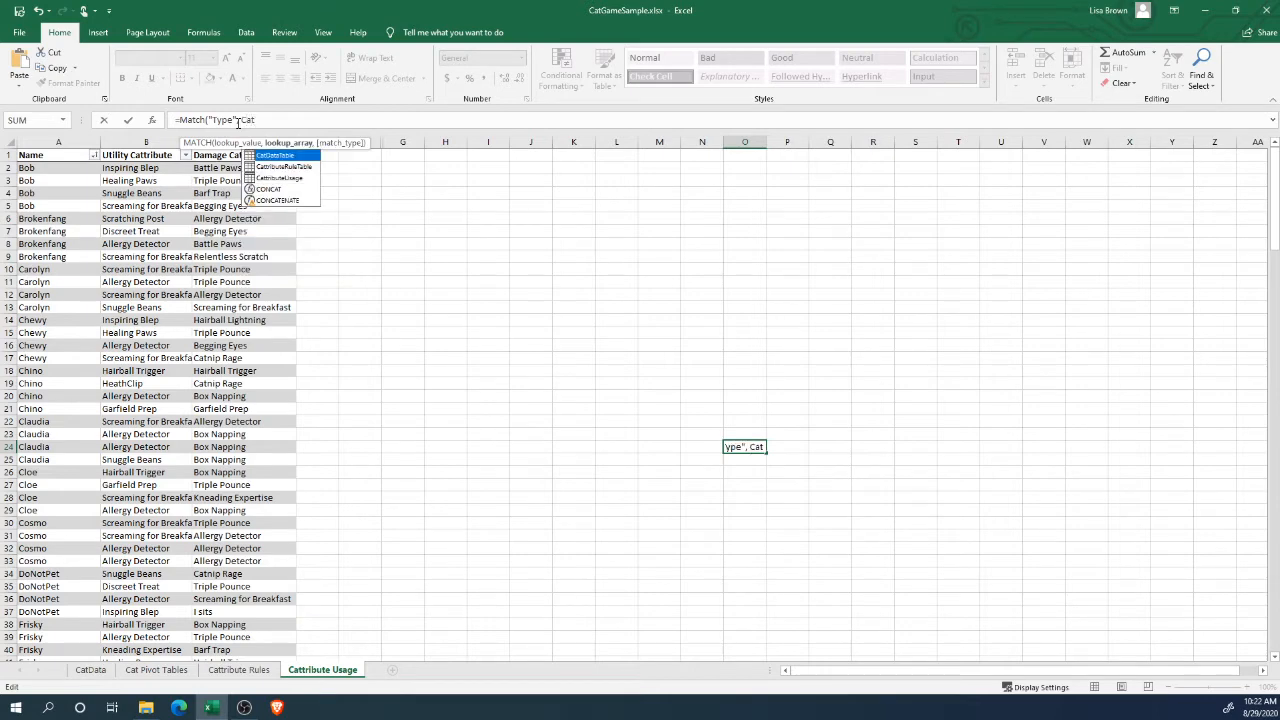
key("Tab")
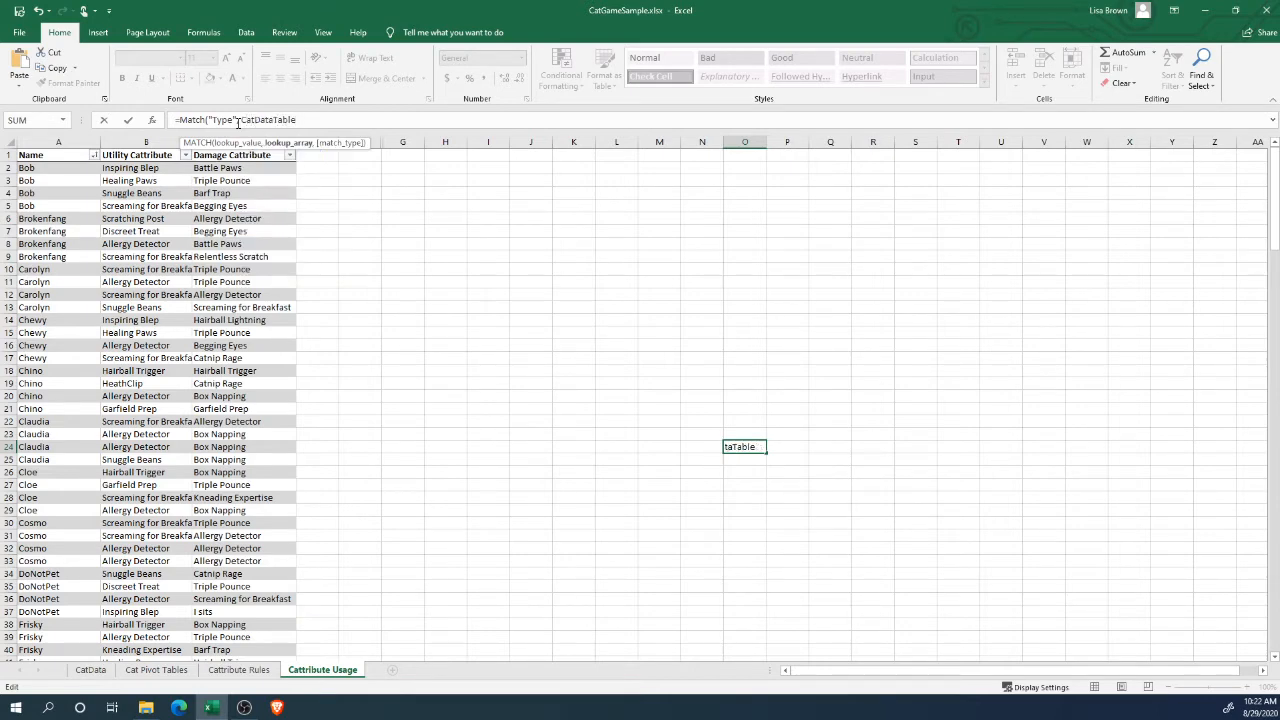
type(", 0)")
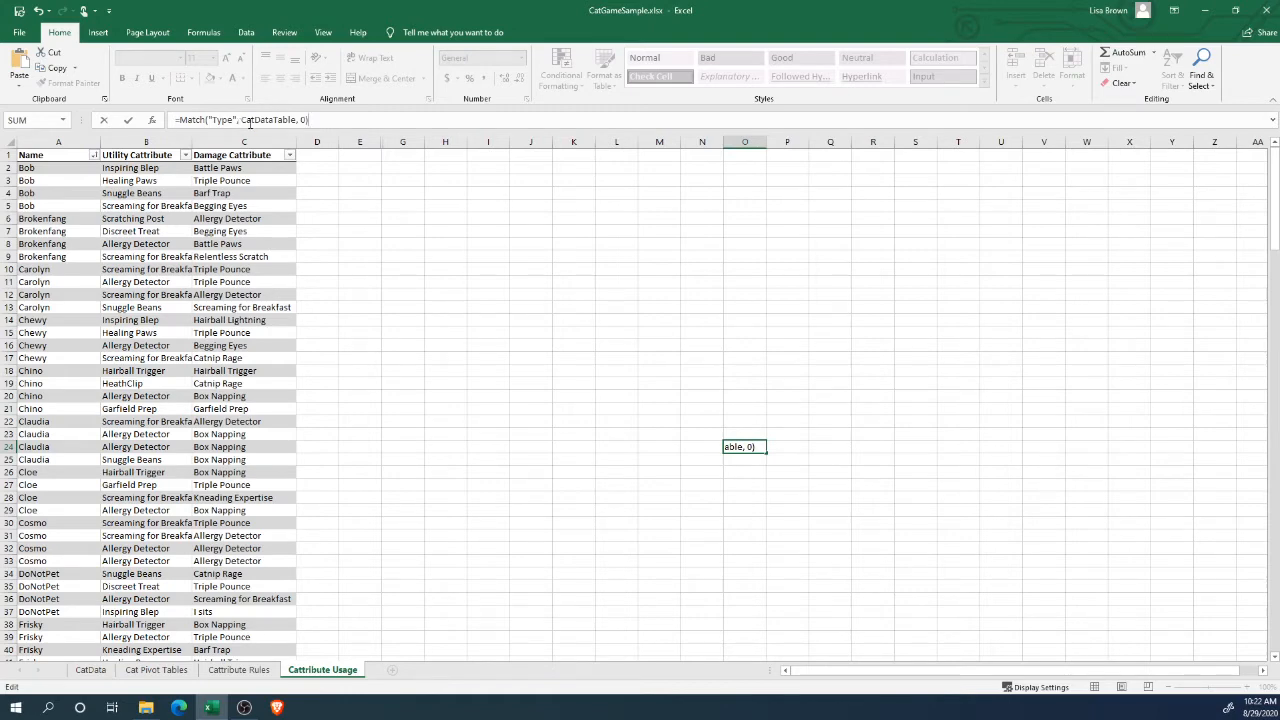
key("Return")
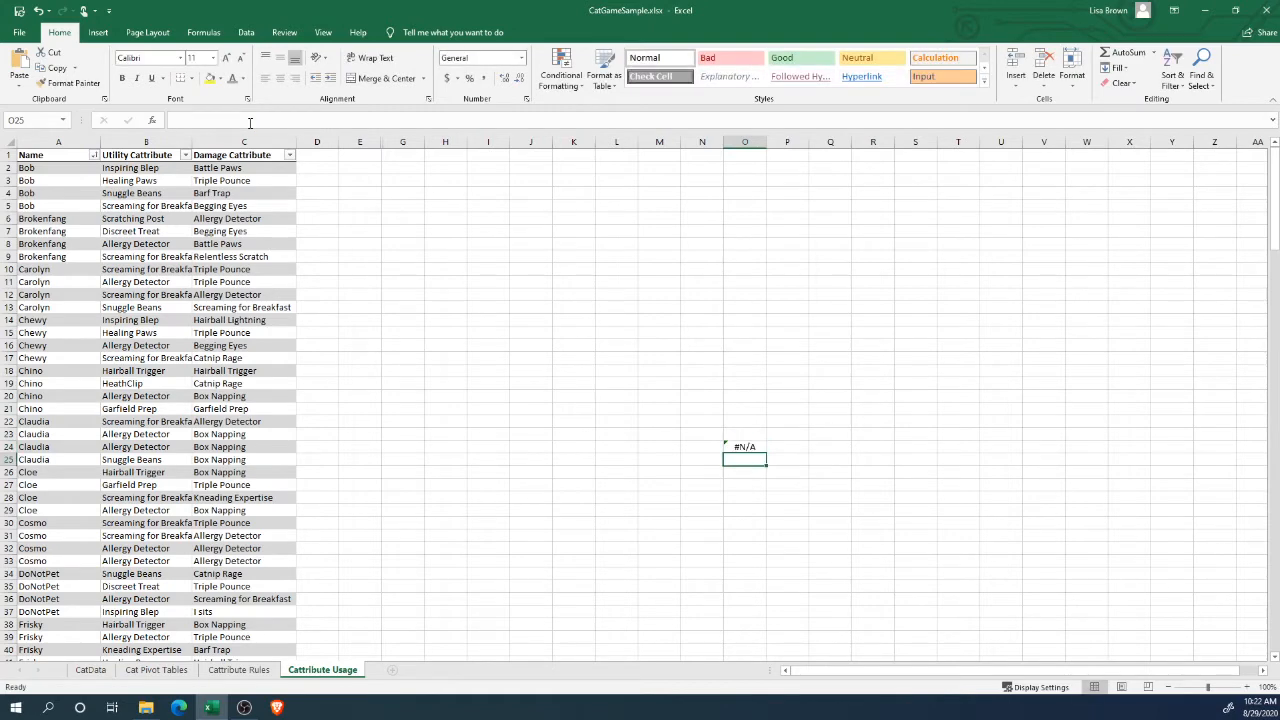
left_click(745, 447)
key("Delete")
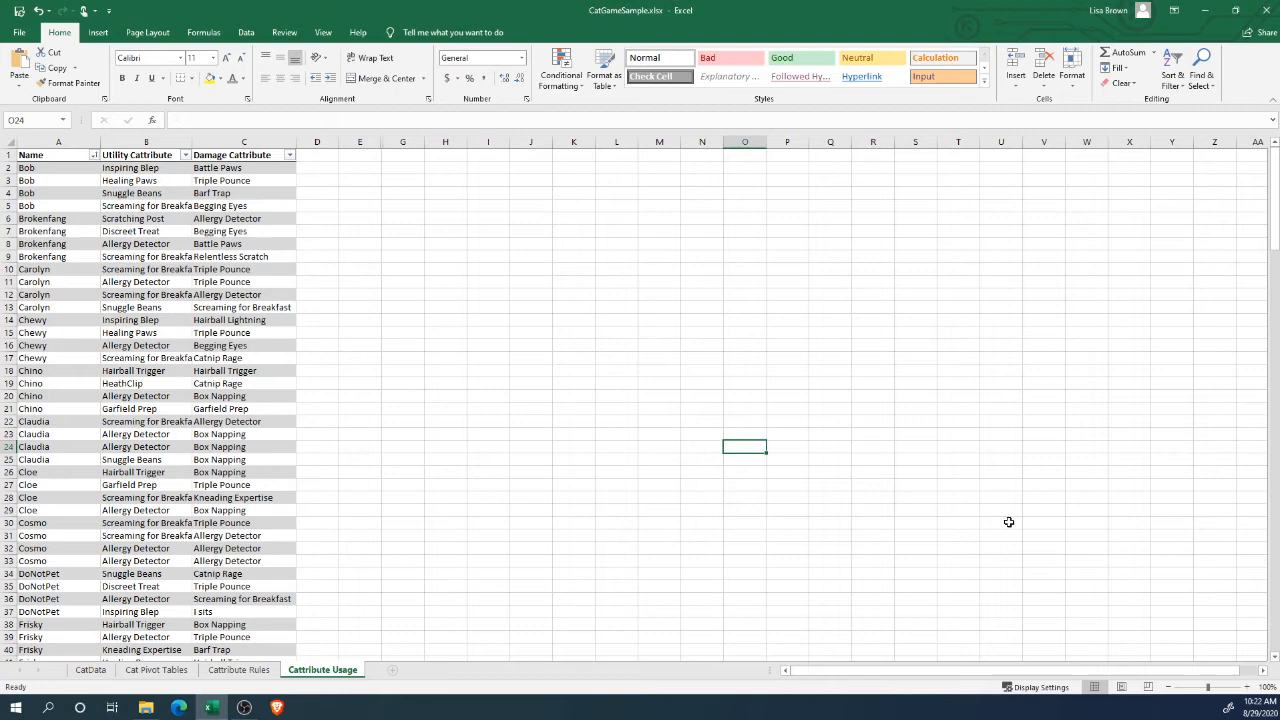
Unhide column F, between columns E and G, on the Cattribute Usage sheet.
left_click(524, 321)
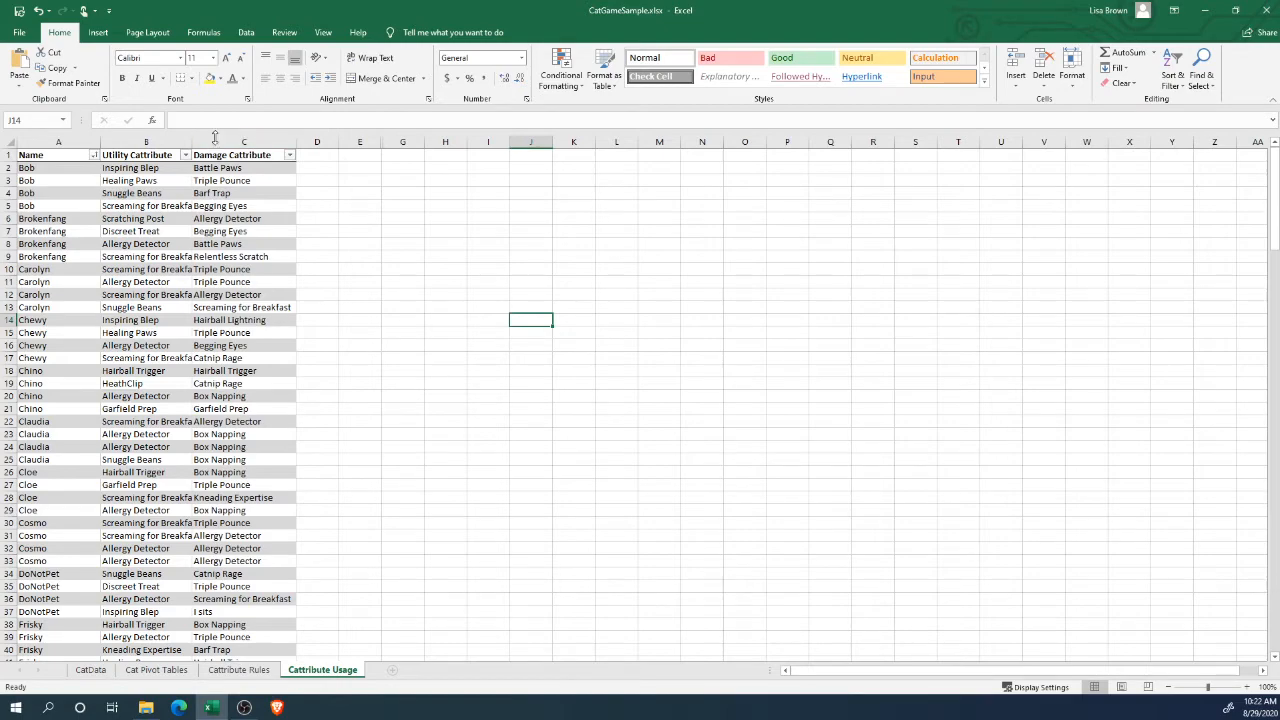
mouse_move(1208, 687)
left_mouse_down()
mouse_move(1225, 688)
mouse_move(1215, 691)
left_mouse_up()
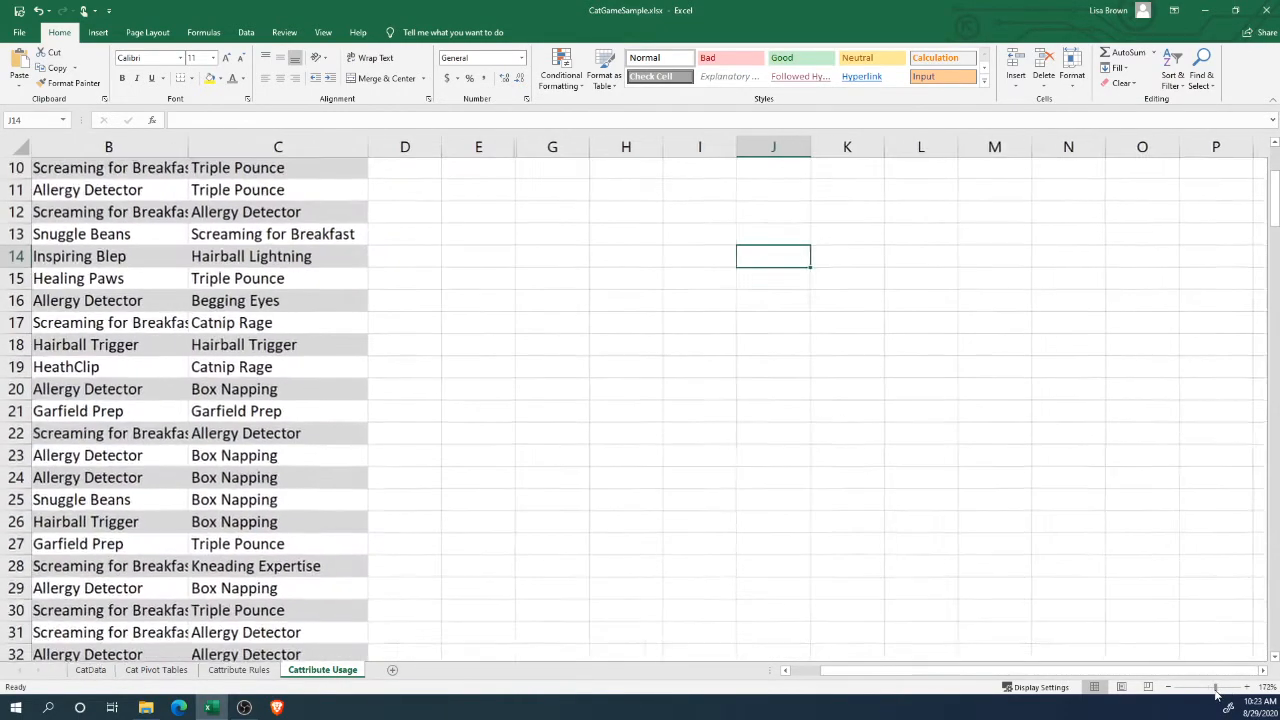
scroll(891, 555, "up", 3)
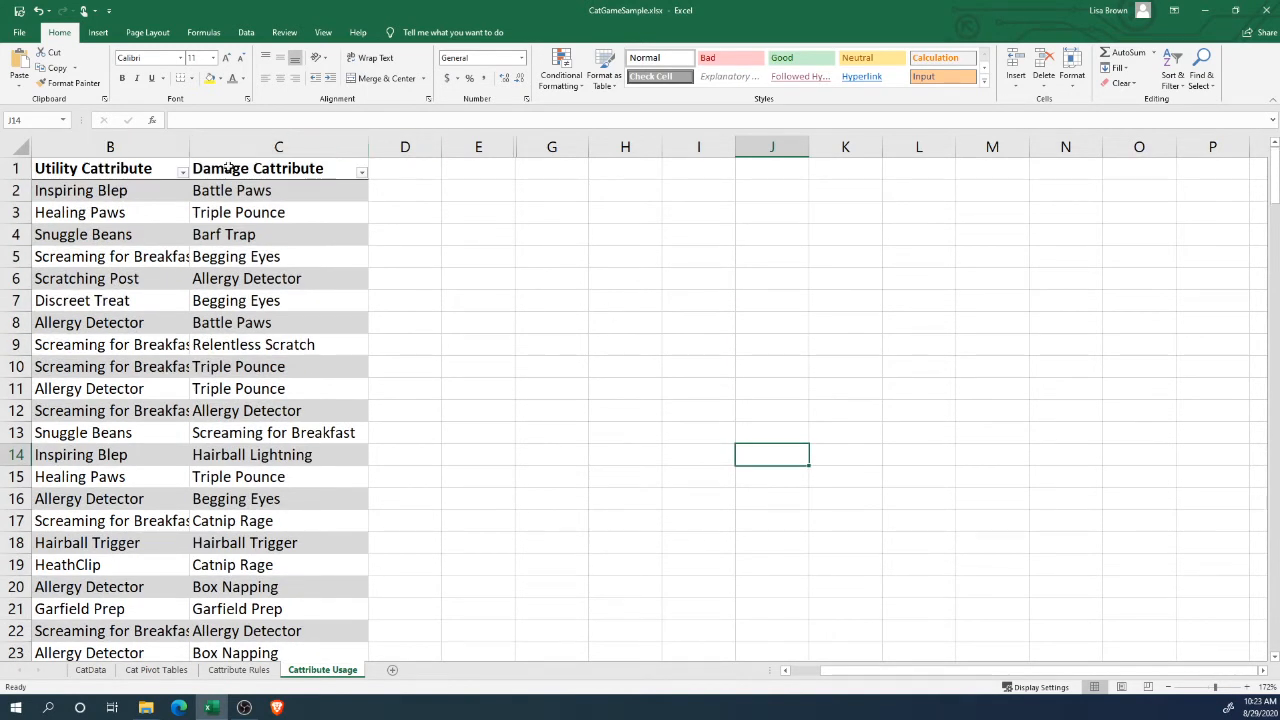
right_click(512, 146)
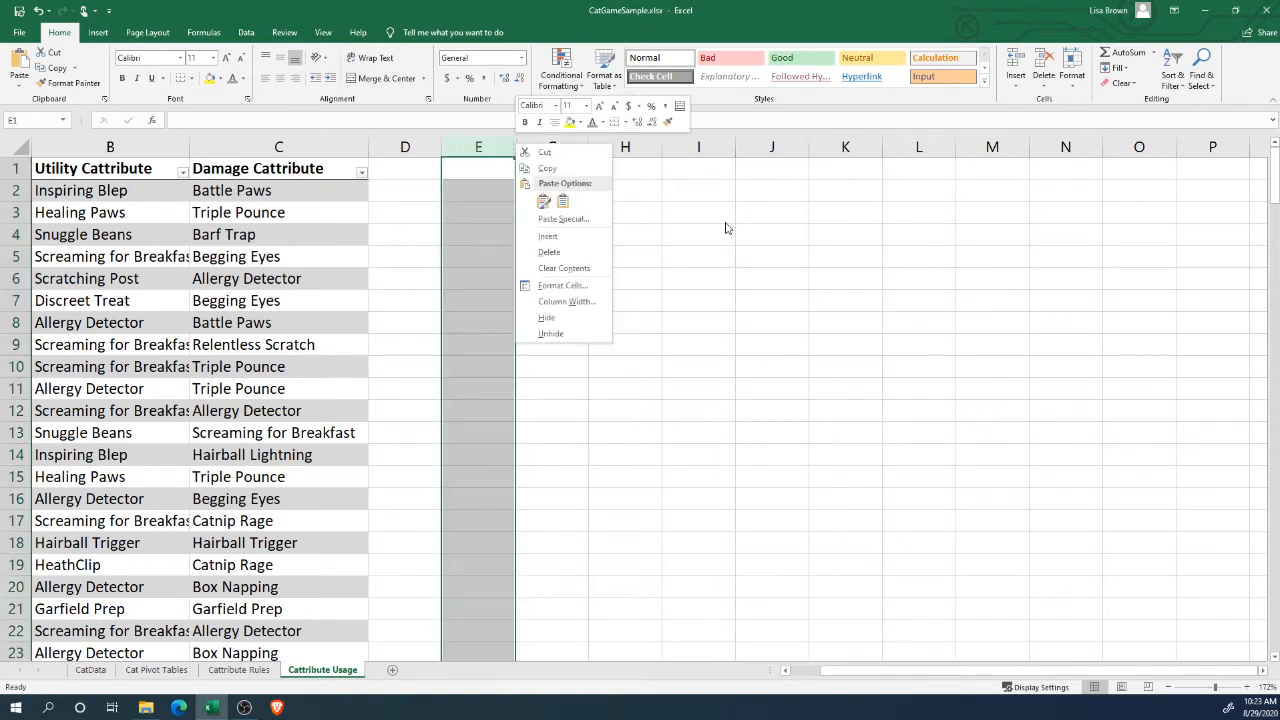
key("Escape")
right_click(517, 149)
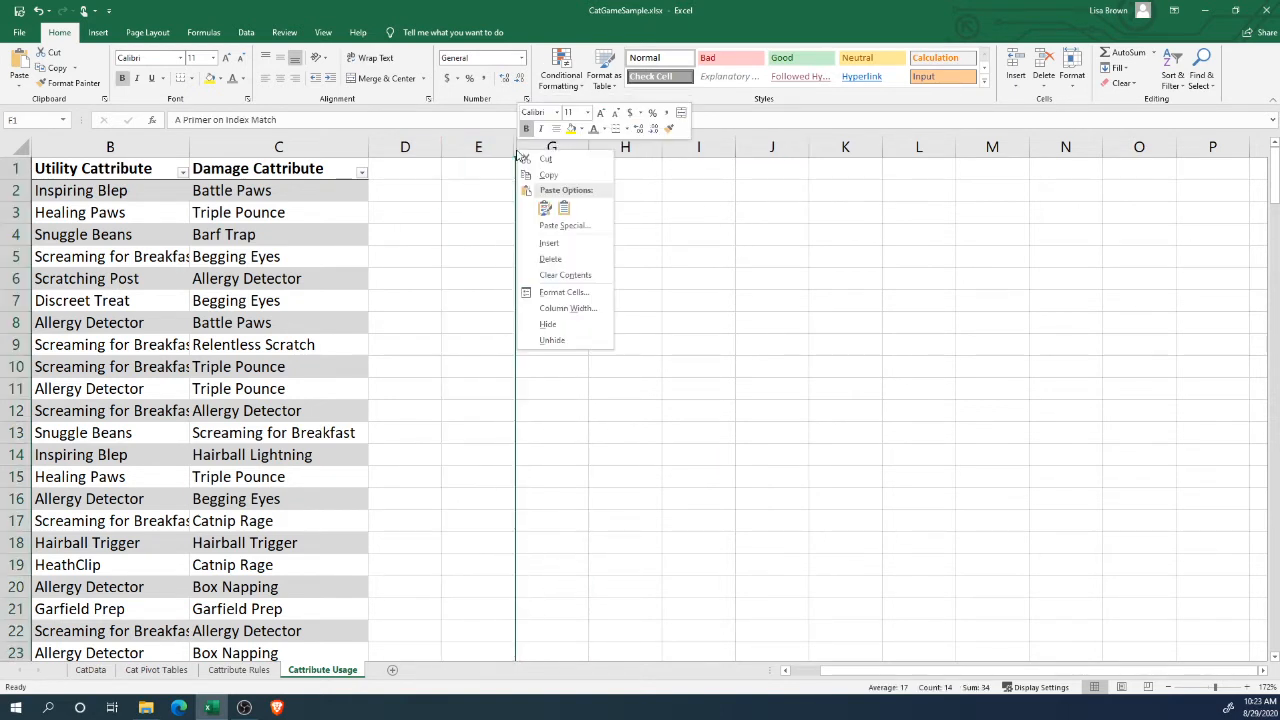
left_click(552, 340)
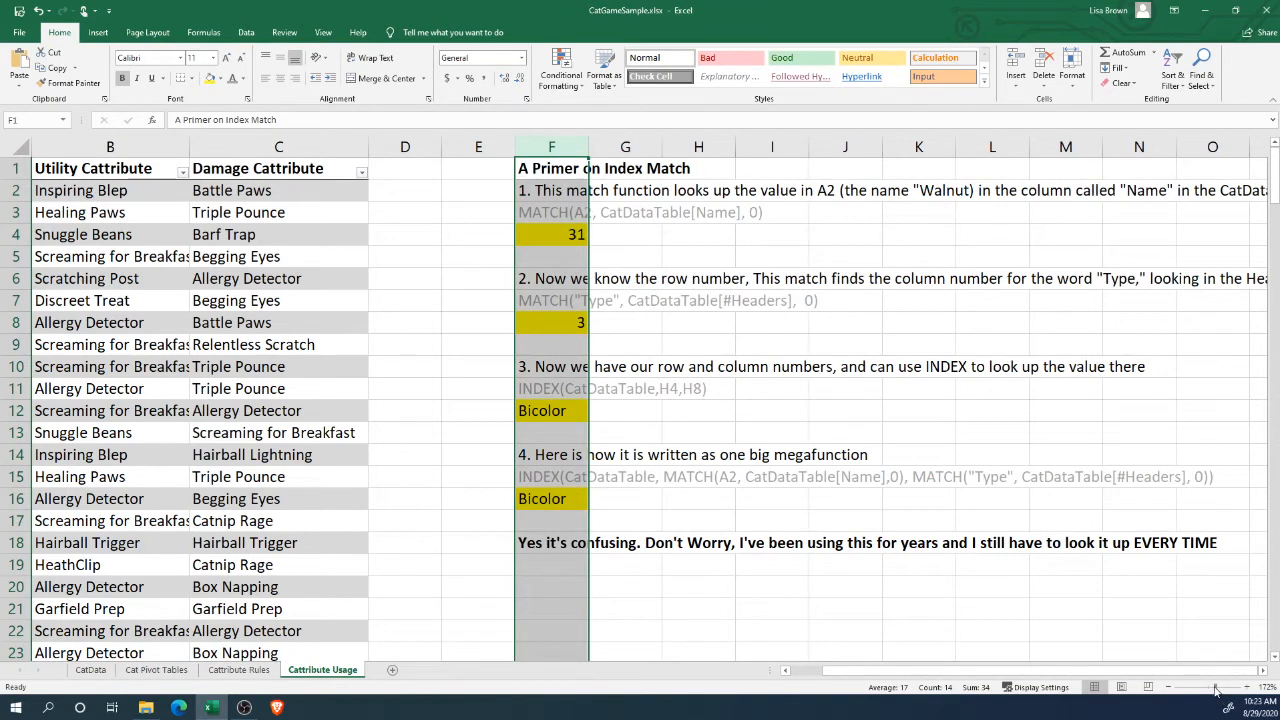
Change the font color of the combined INDEX/MATCH formula text in F15 to the standard Dark Red.
left_click_drag(1216, 690, 1213, 690)
left_click(1086, 571)
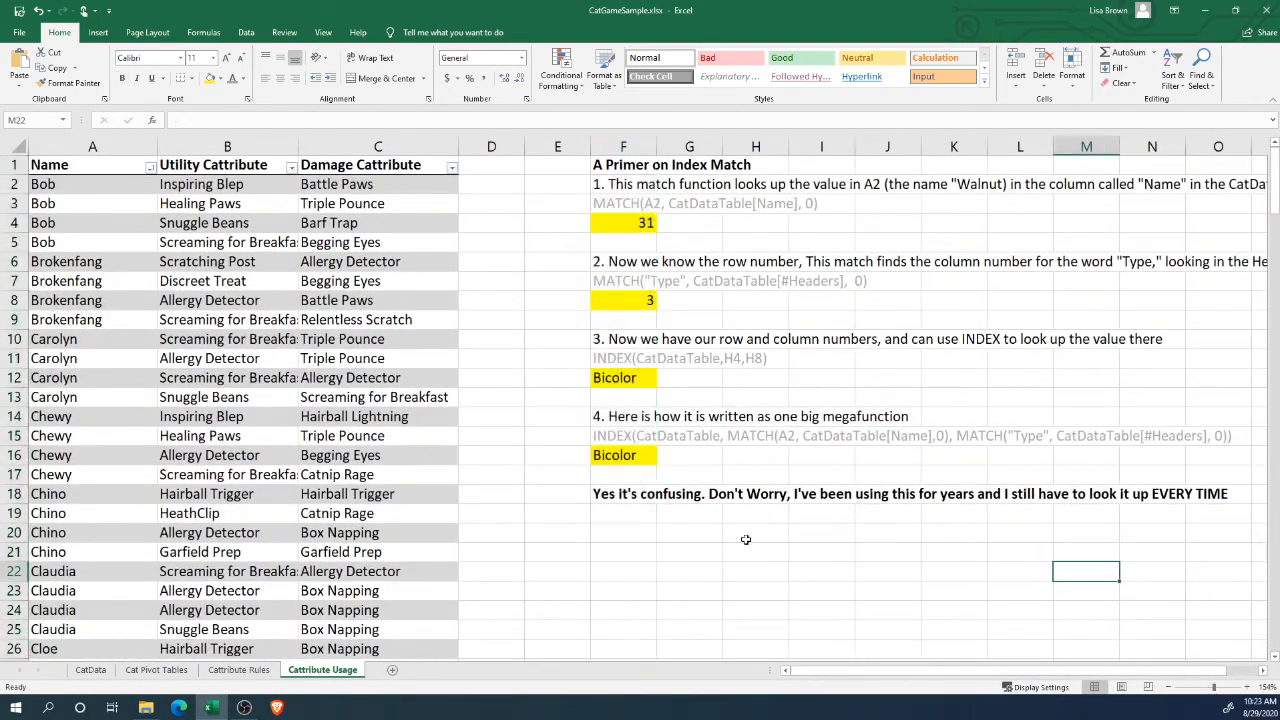
left_click(608, 438)
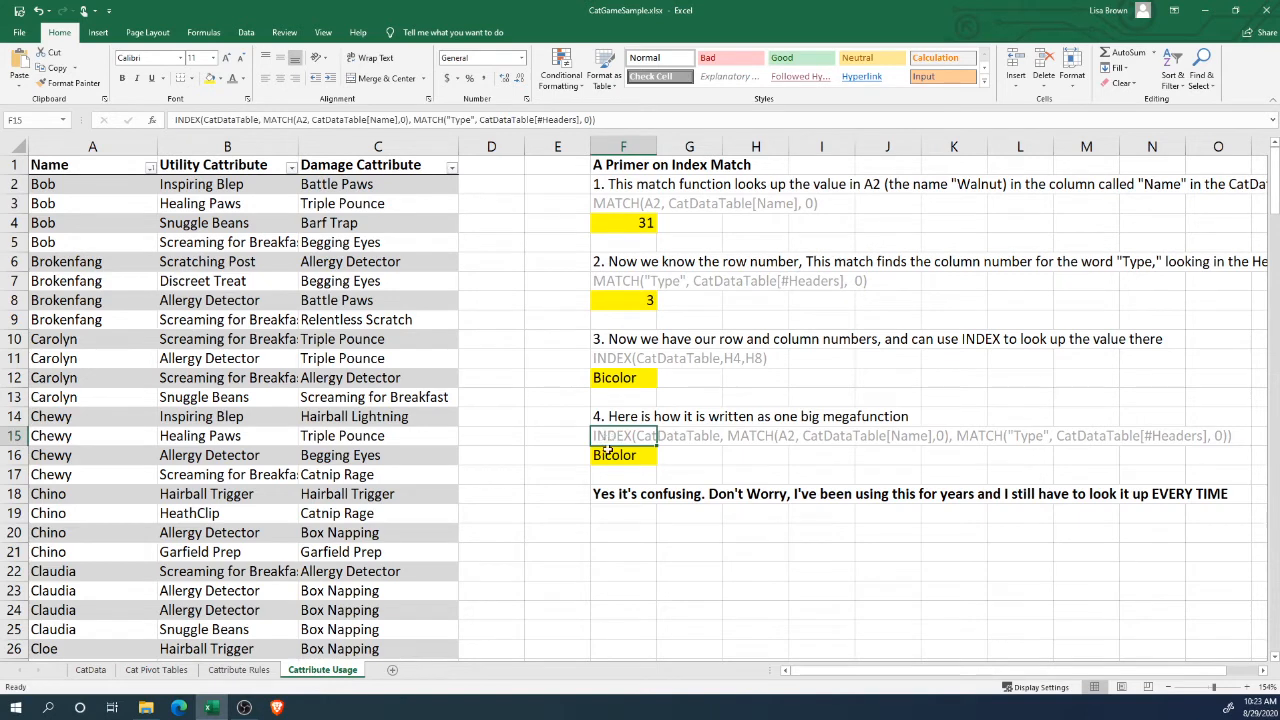
left_click(242, 79)
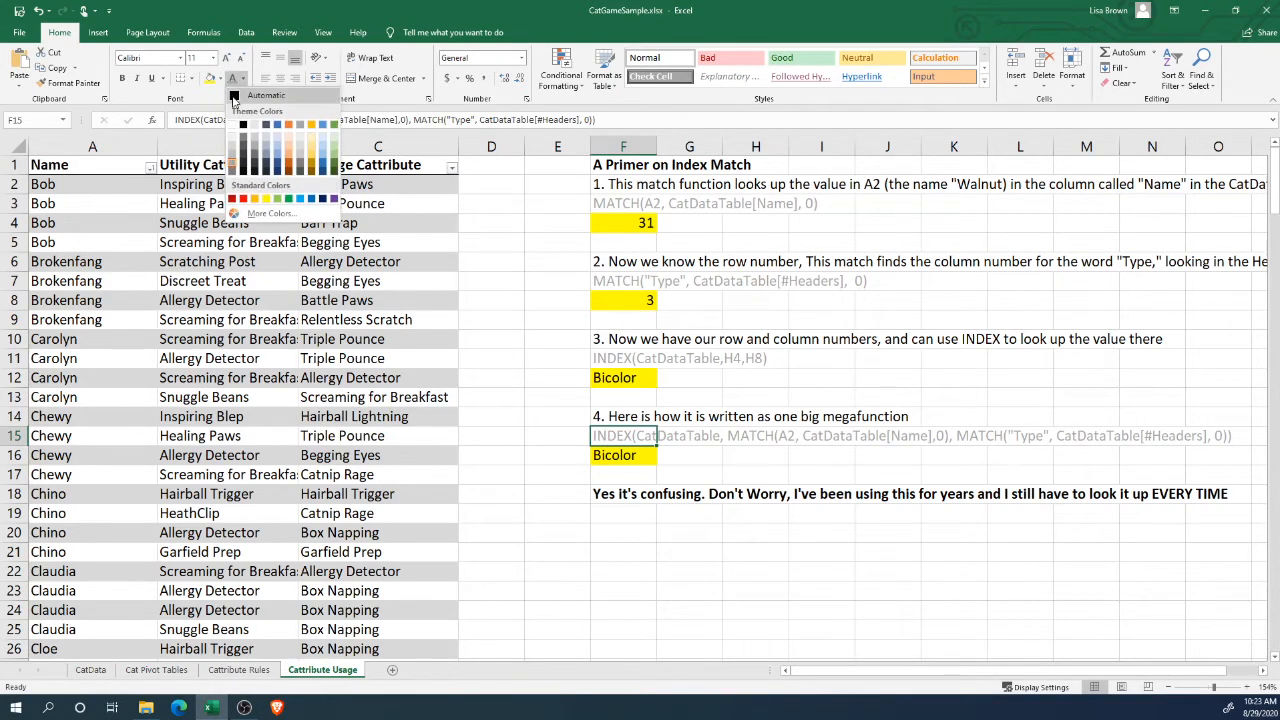
left_click(242, 124)
left_click(242, 79)
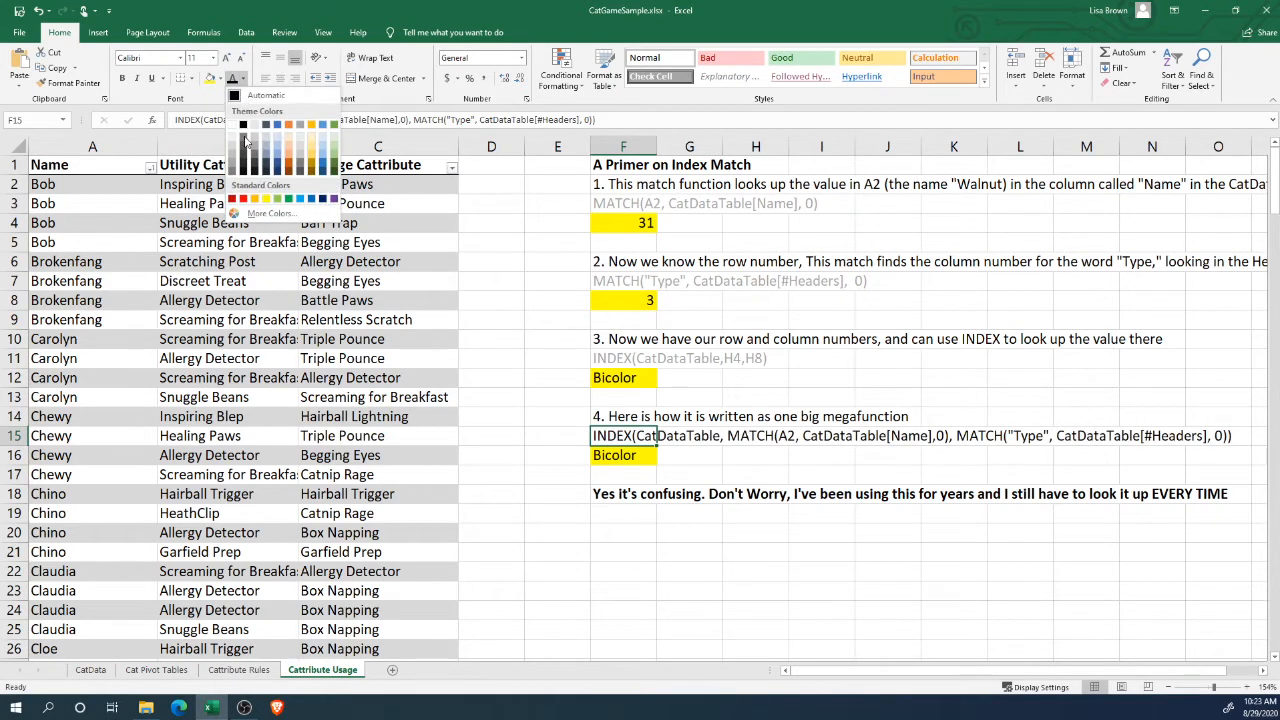
left_click(233, 200)
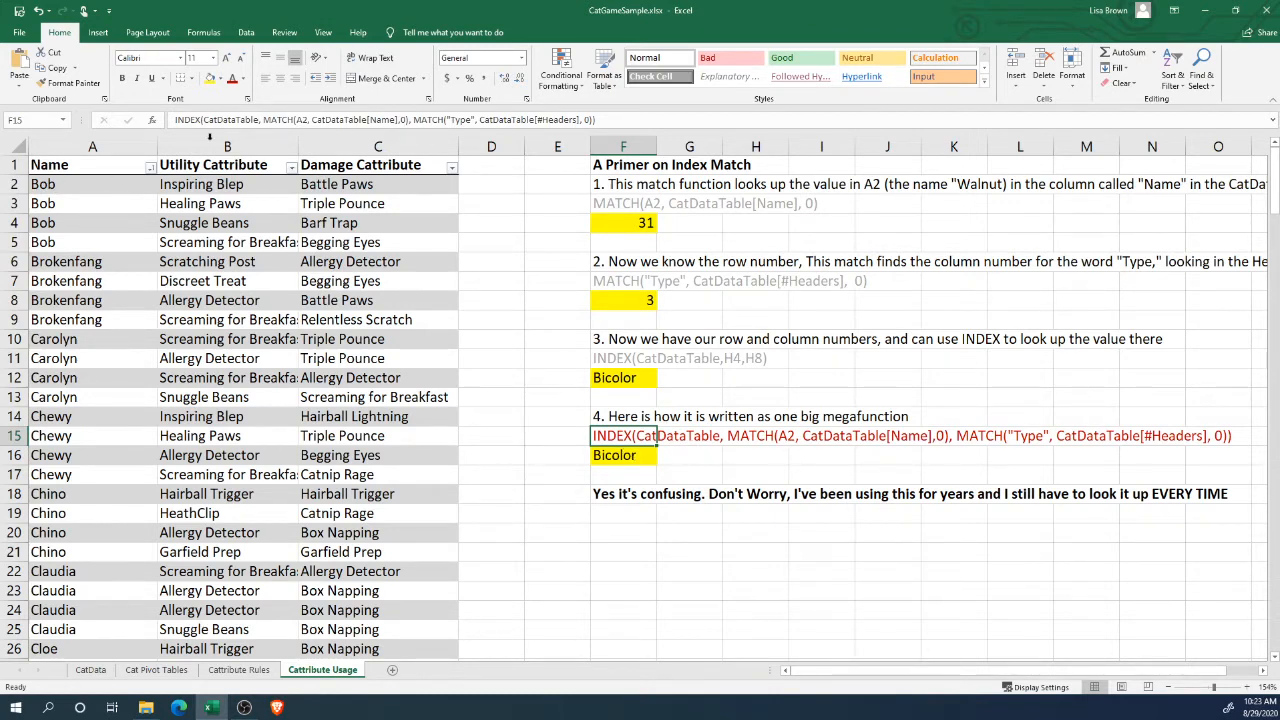
left_click(442, 148)
right_click(444, 152)
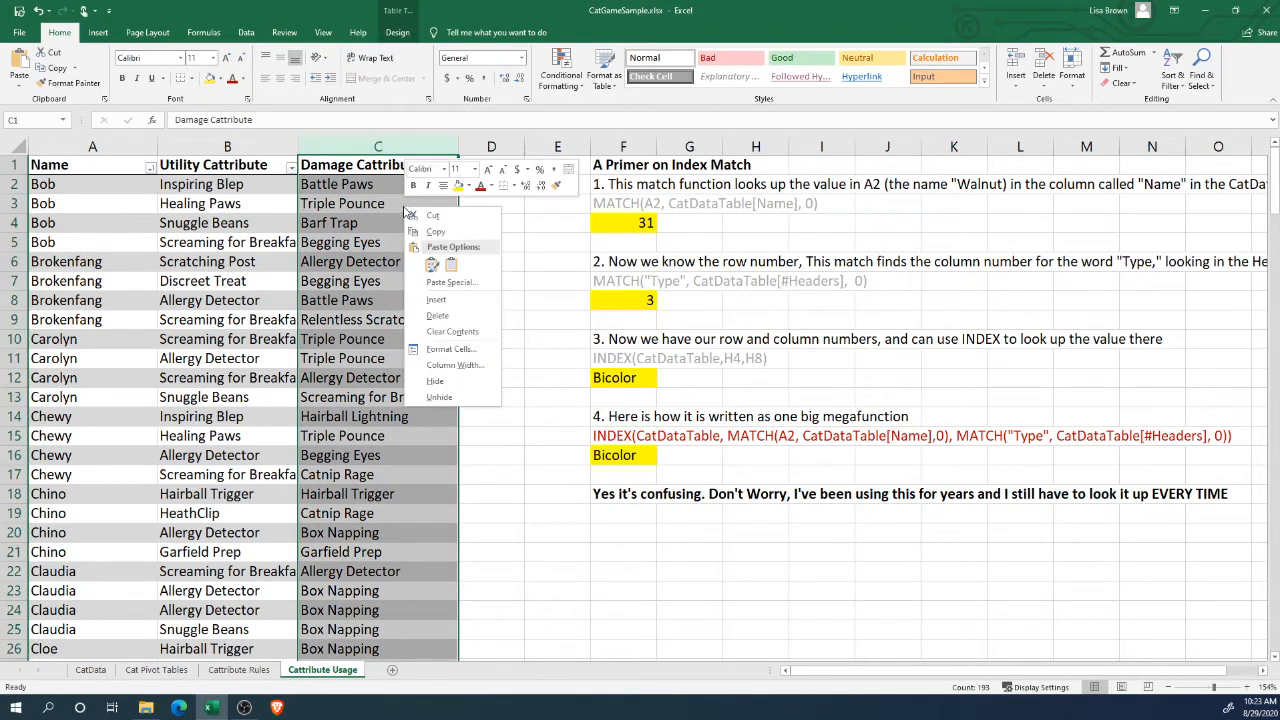
key("Escape")
Insert a table column to the right of Damage Cattribute and name its header Type.
left_click(410, 279)
right_click(447, 281)
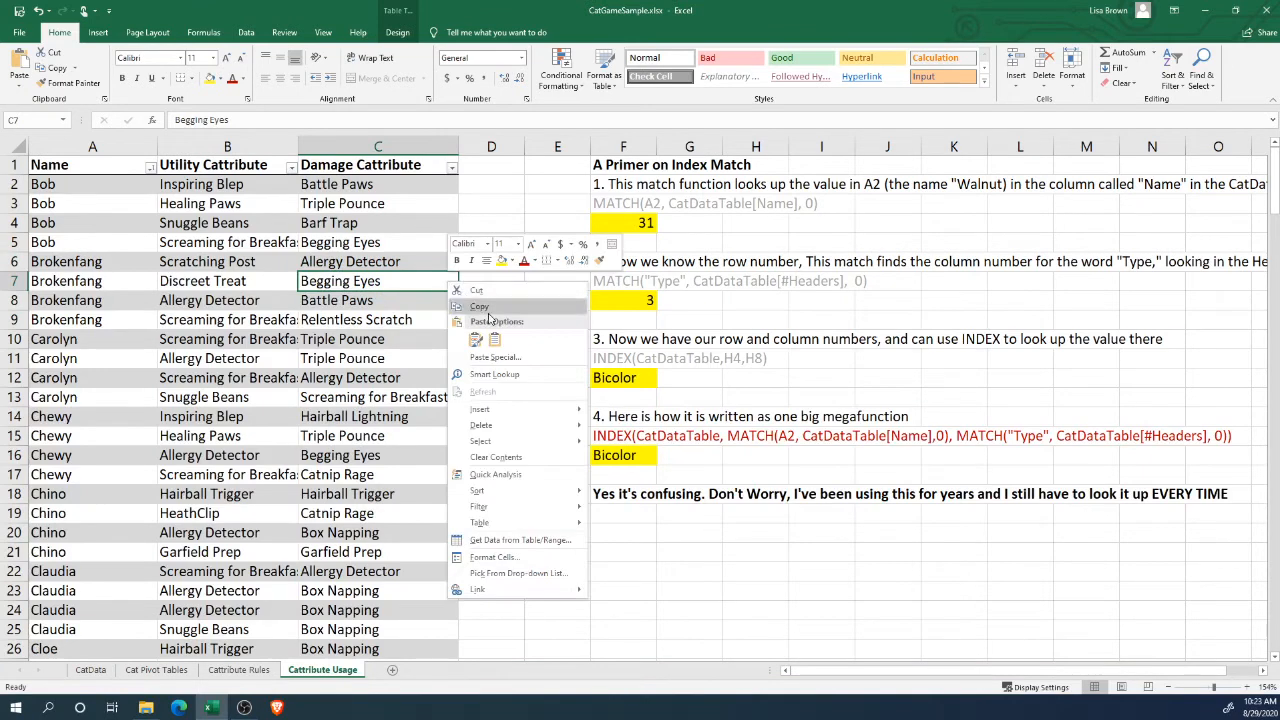
mouse_move(512, 412)
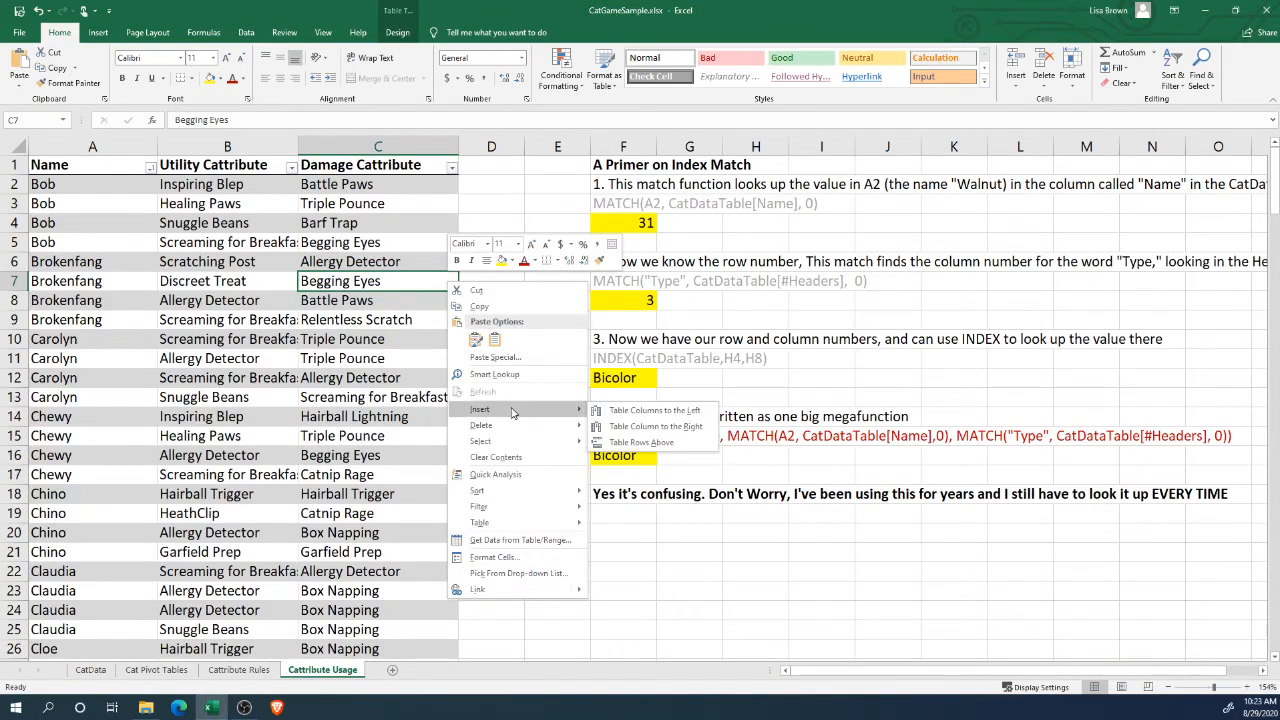
left_click(655, 426)
left_click(490, 166)
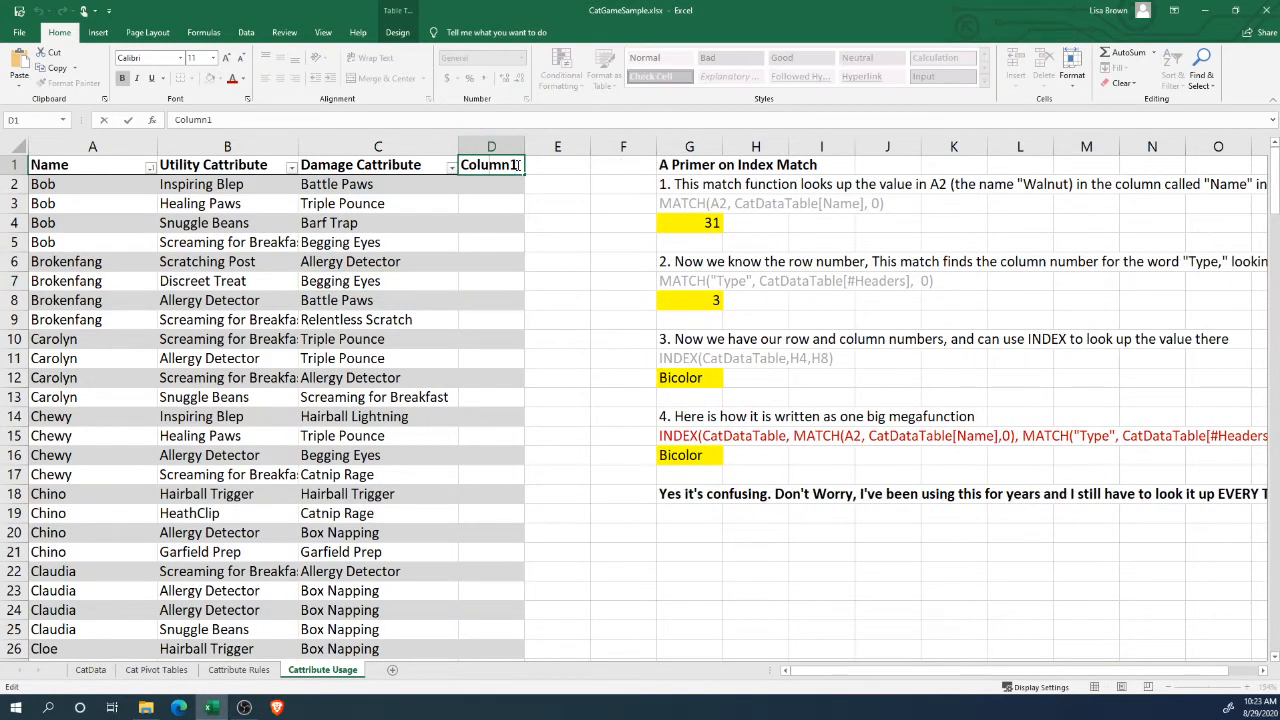
type("Type")
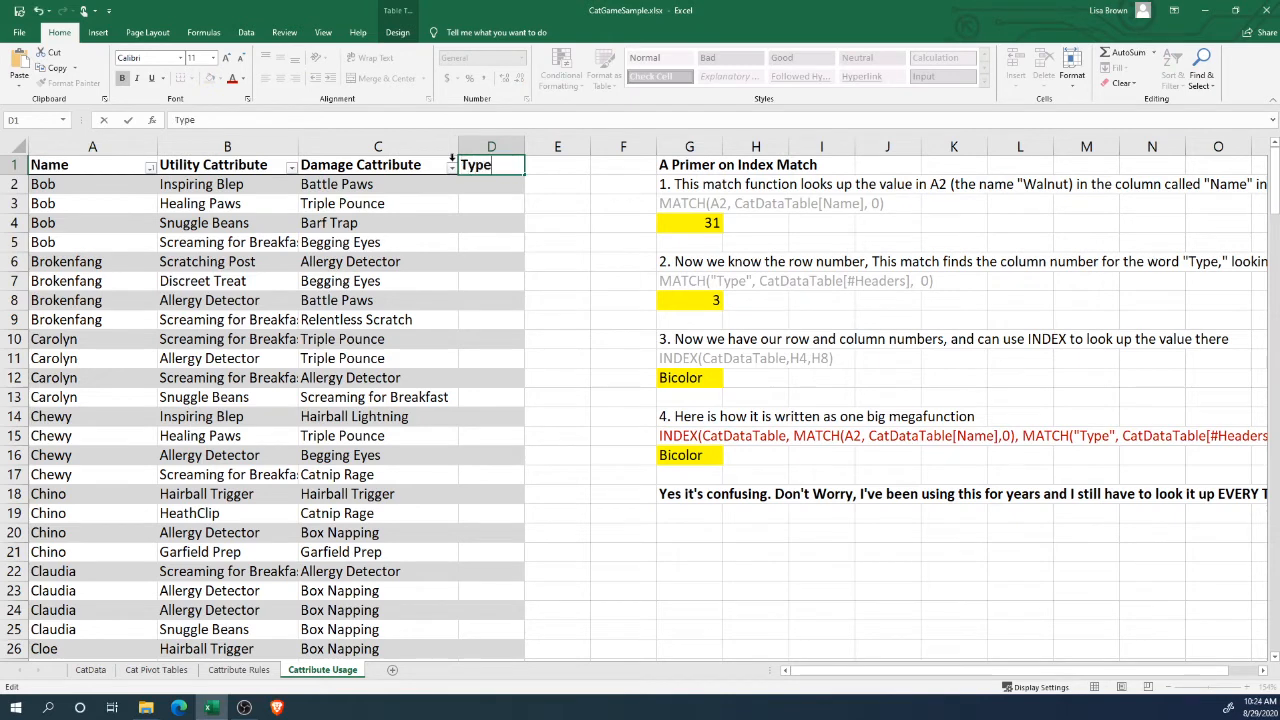
left_click(580, 266)
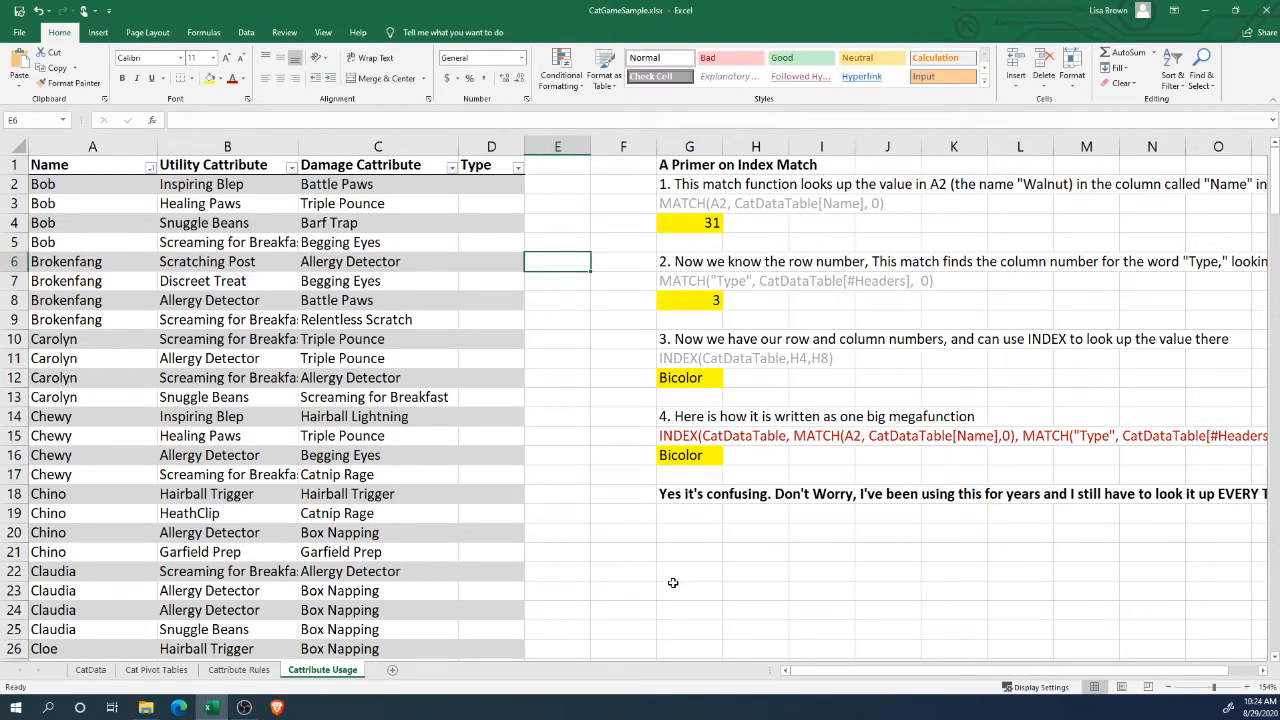
Sort the CatData table by Name from A to Z and return to the Cattribute Usage sheet.
left_click_drag(799, 676, 861, 685)
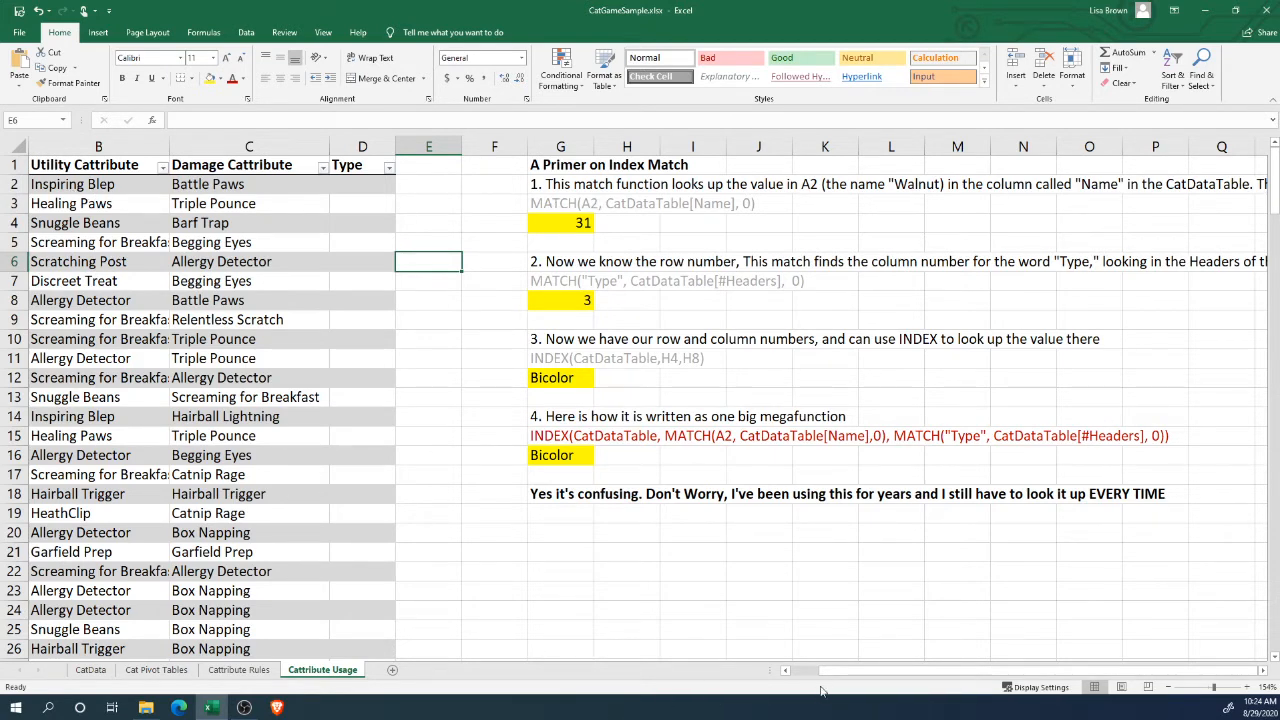
left_click_drag(822, 674, 780, 672)
left_click(58, 187)
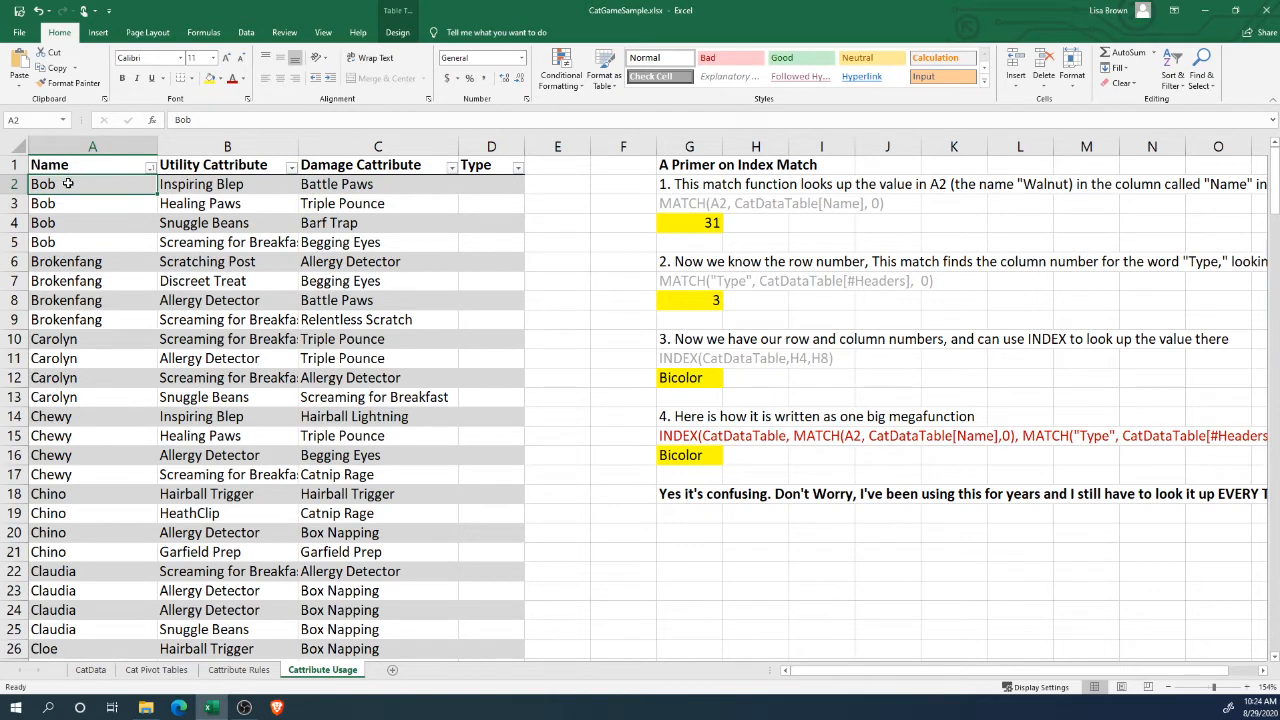
left_click(90, 670)
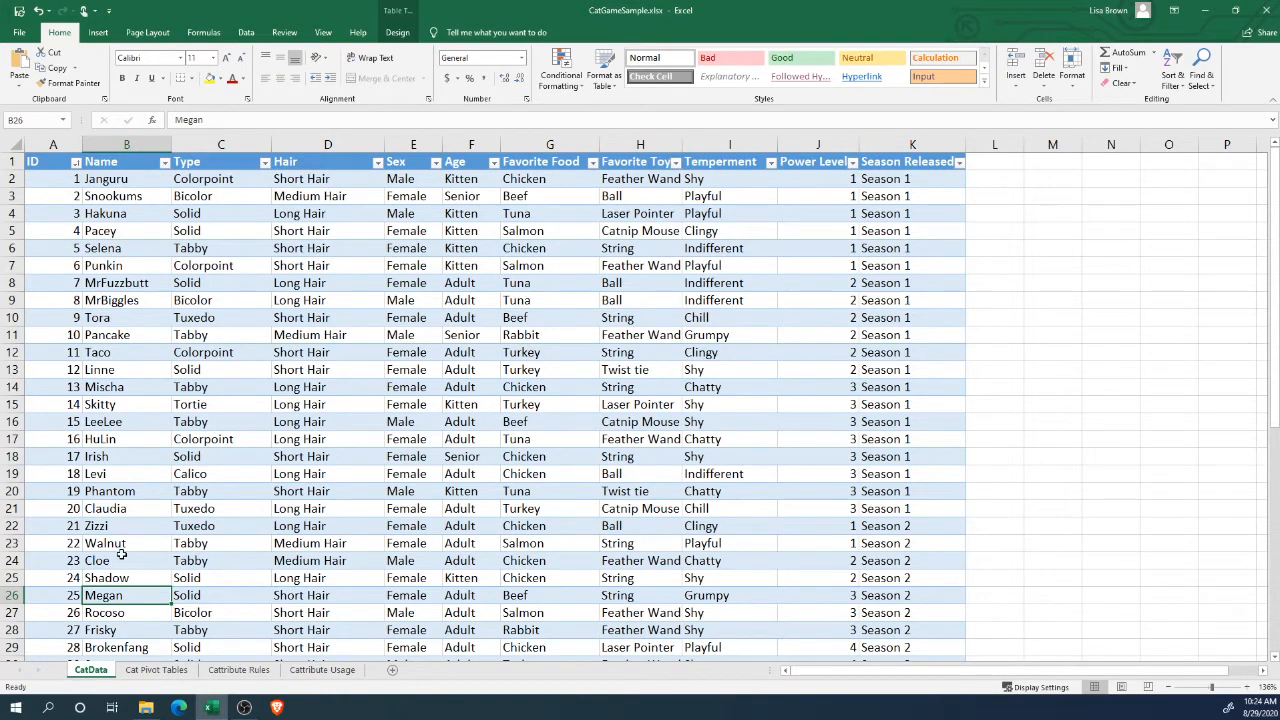
left_click(165, 162)
key("Escape")
left_click(165, 162)
left_click(85, 181)
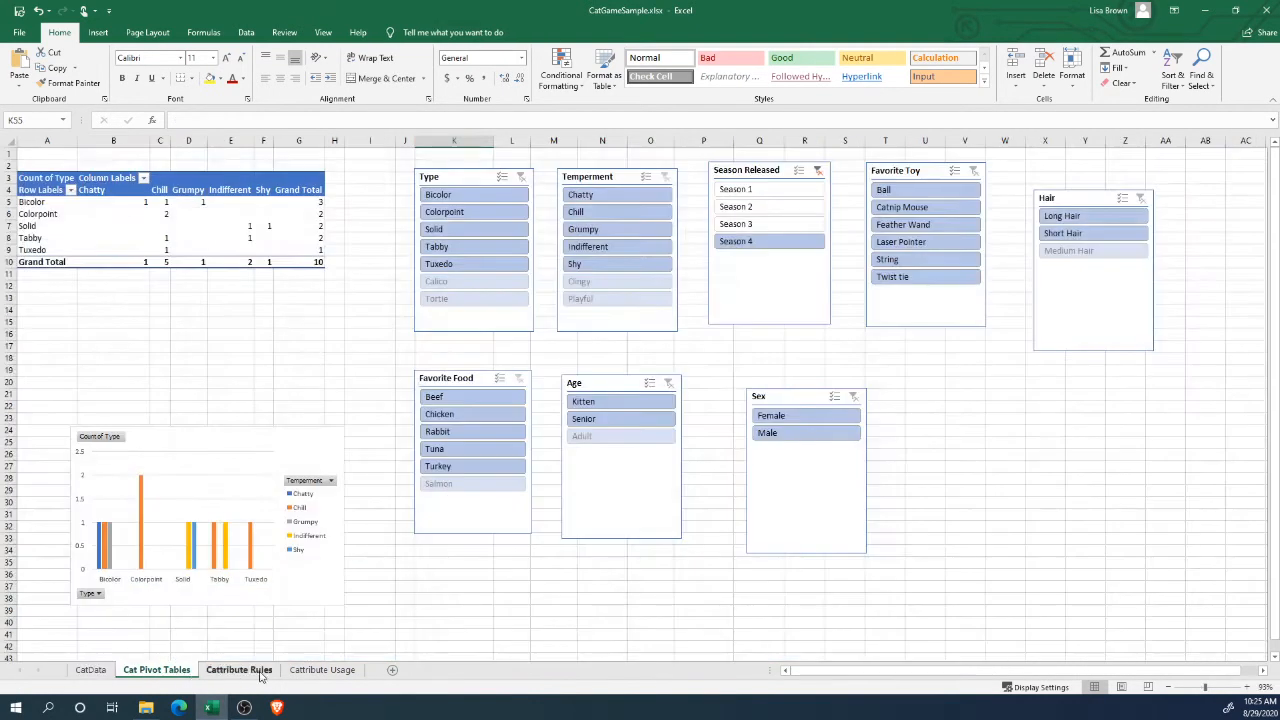
left_click(158, 670)
left_click(320, 670)
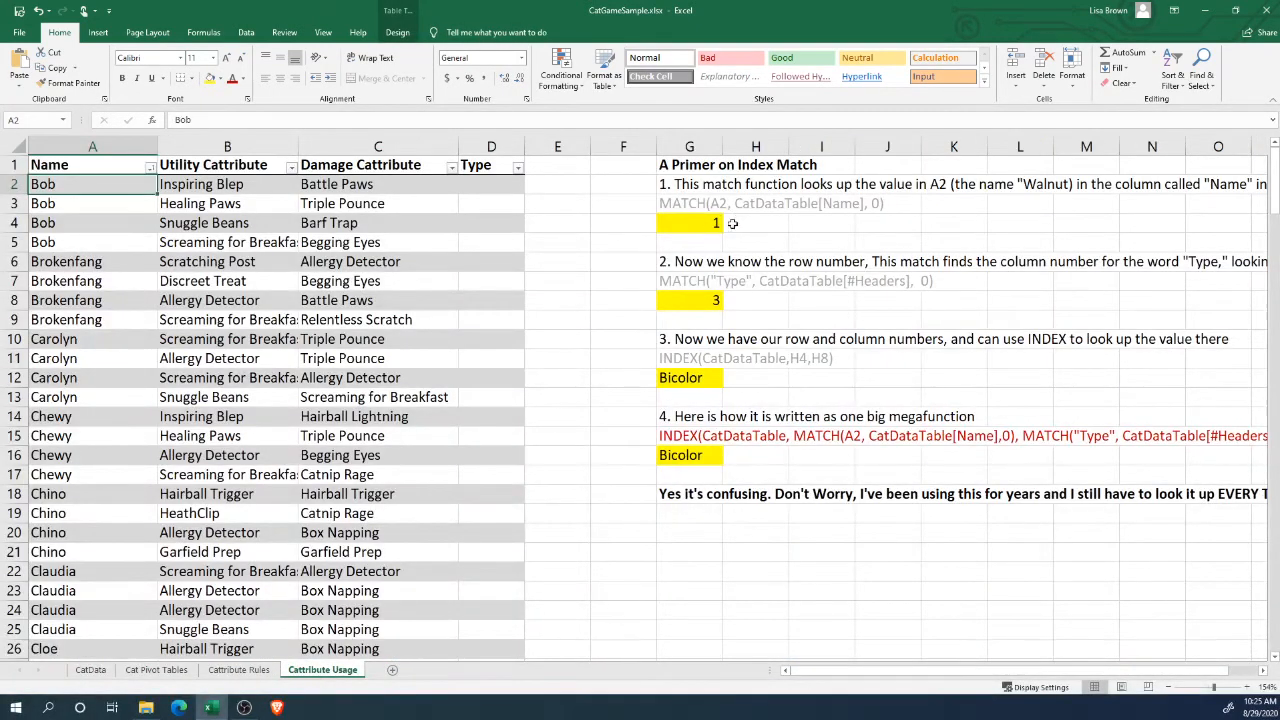
Compare the primer's MATCH row number with the position of the A2 cat's row on the CatData sheet.
left_click(102, 672)
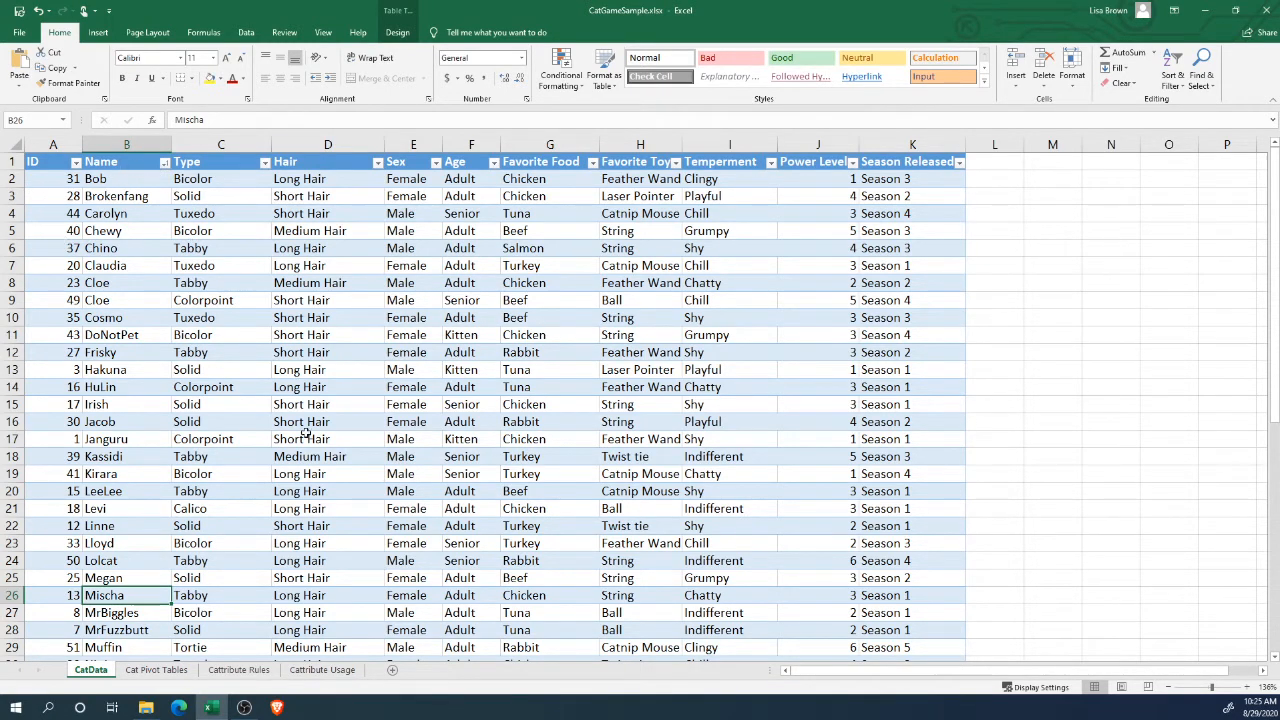
left_click(322, 670)
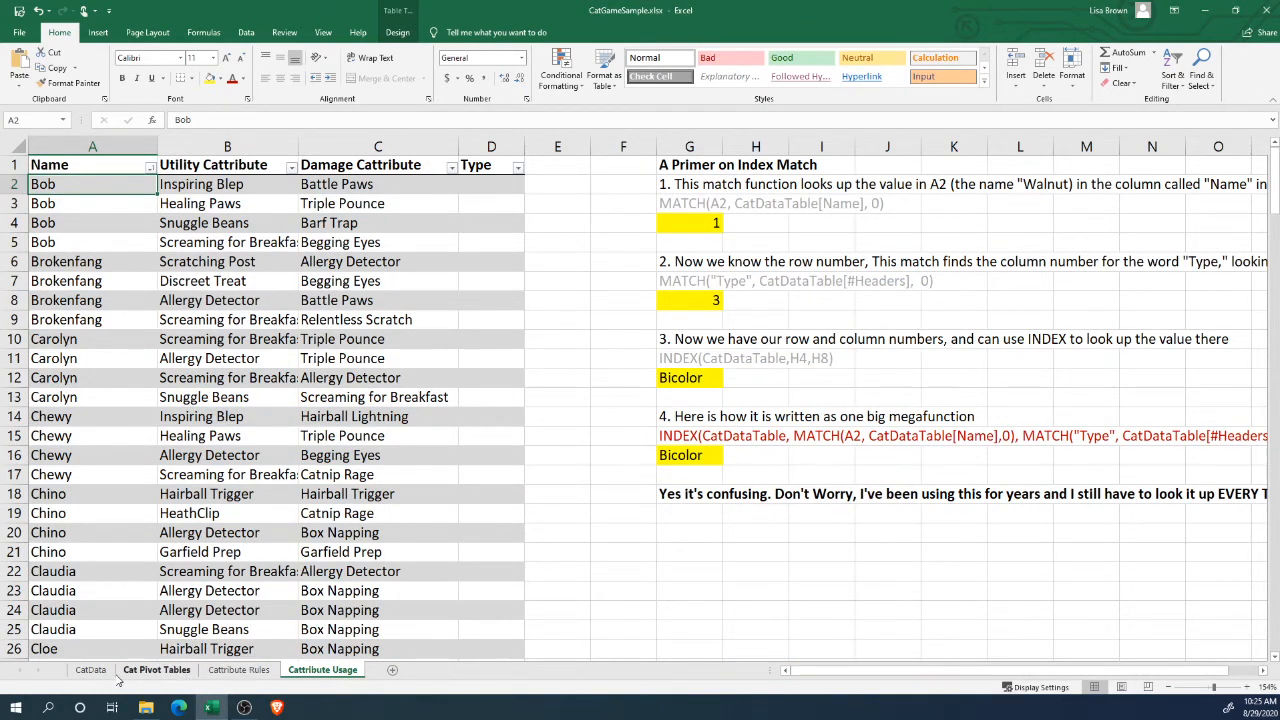
left_click(85, 669)
left_click(12, 179)
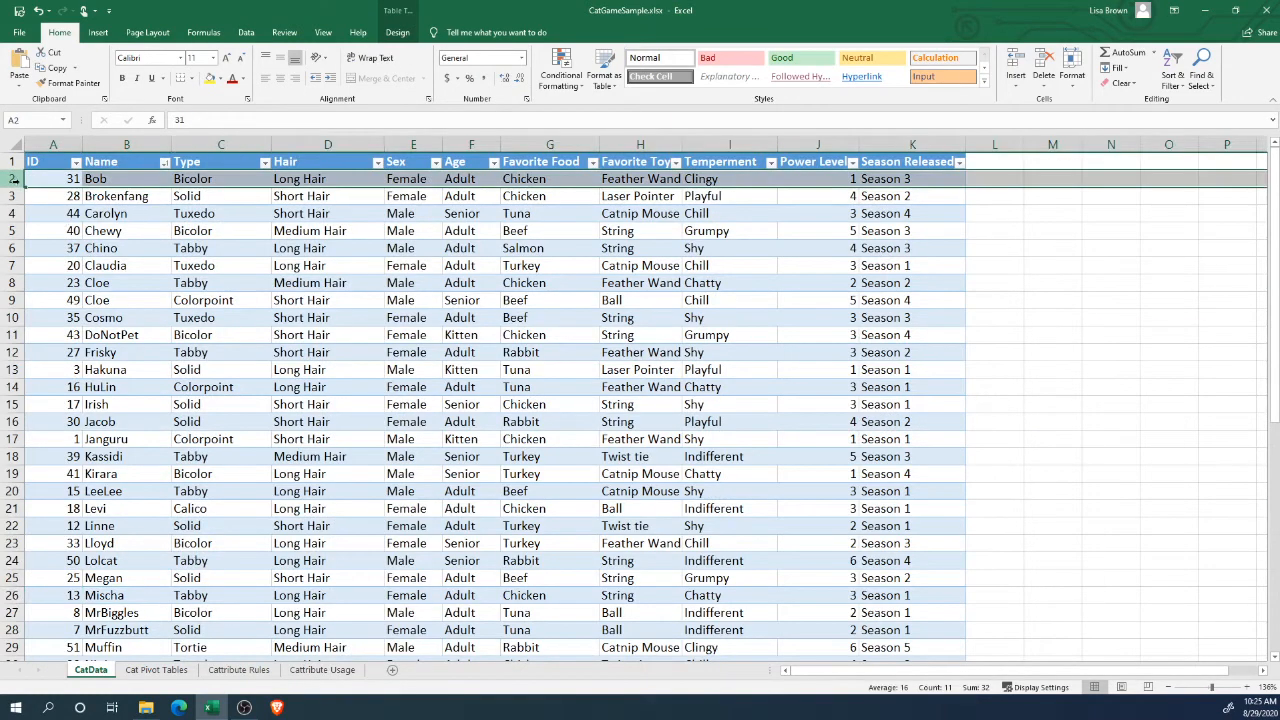
left_click(322, 669)
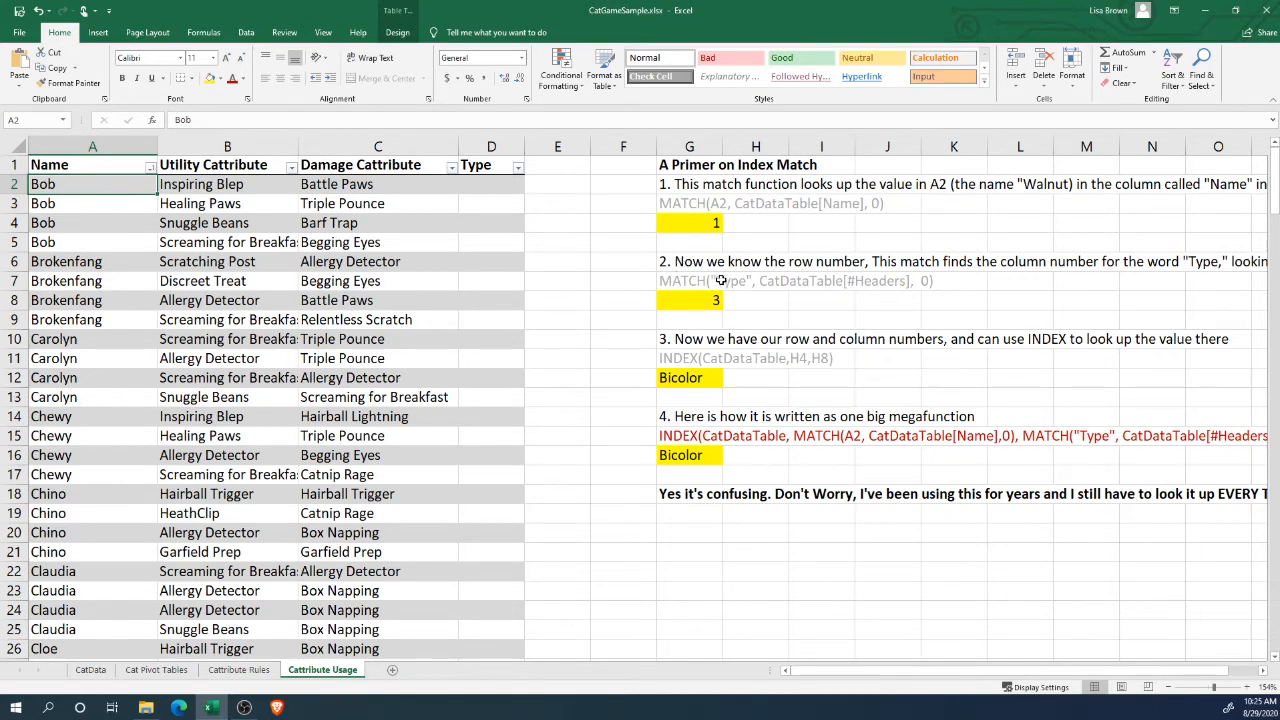
Examine the order of the ID, Name and Type headers on CatData against the primer's column MATCH on Cattribute Usage.
left_click(91, 670)
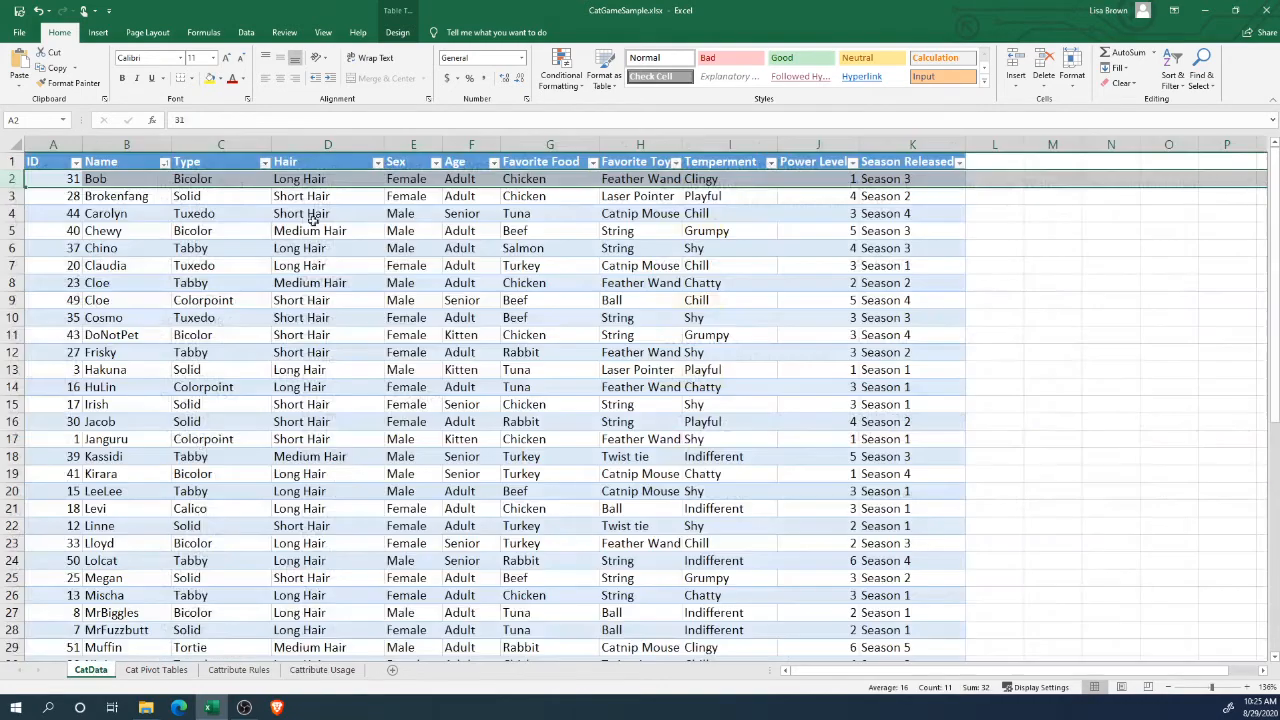
left_click(305, 673)
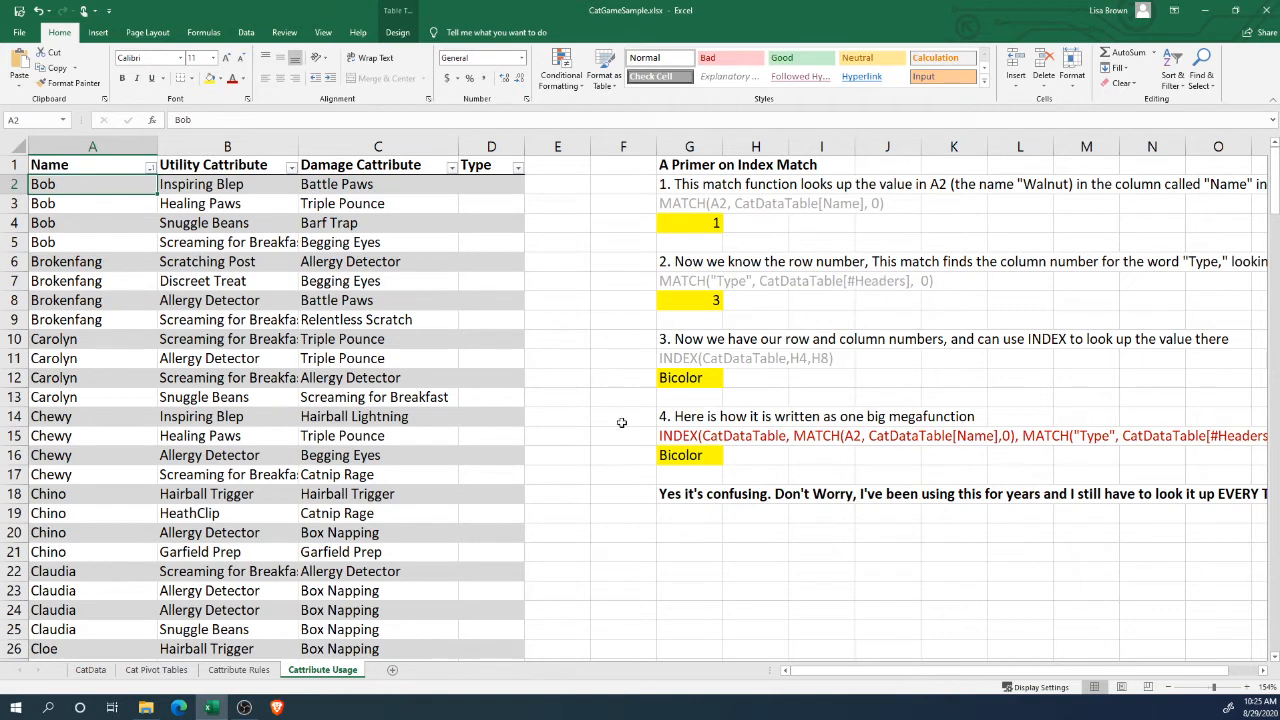
left_click(90, 670)
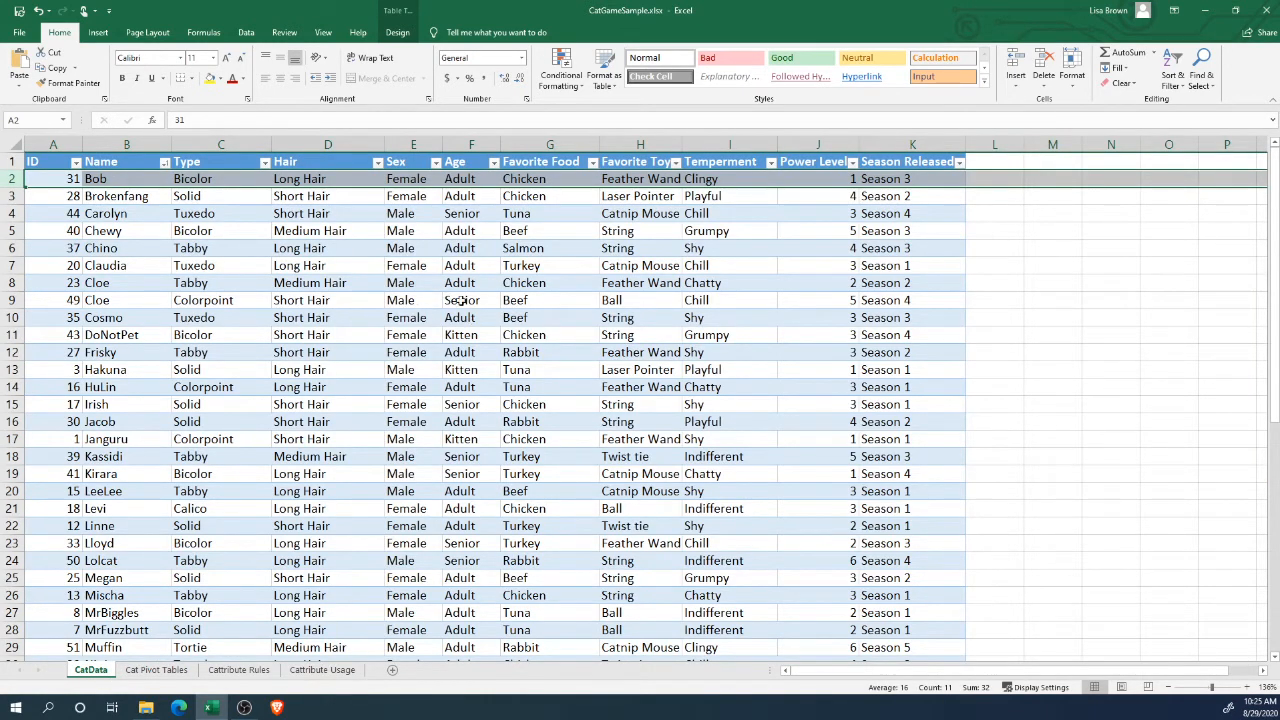
left_click(33, 161)
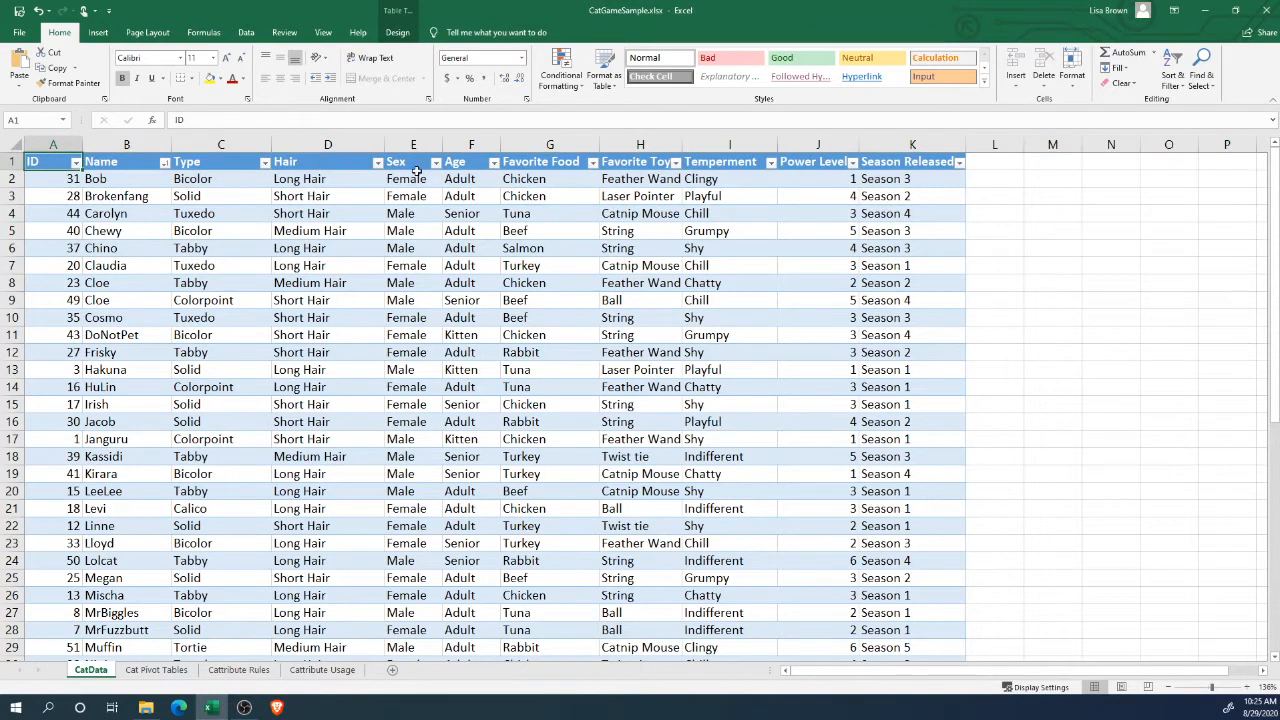
left_click(98, 161)
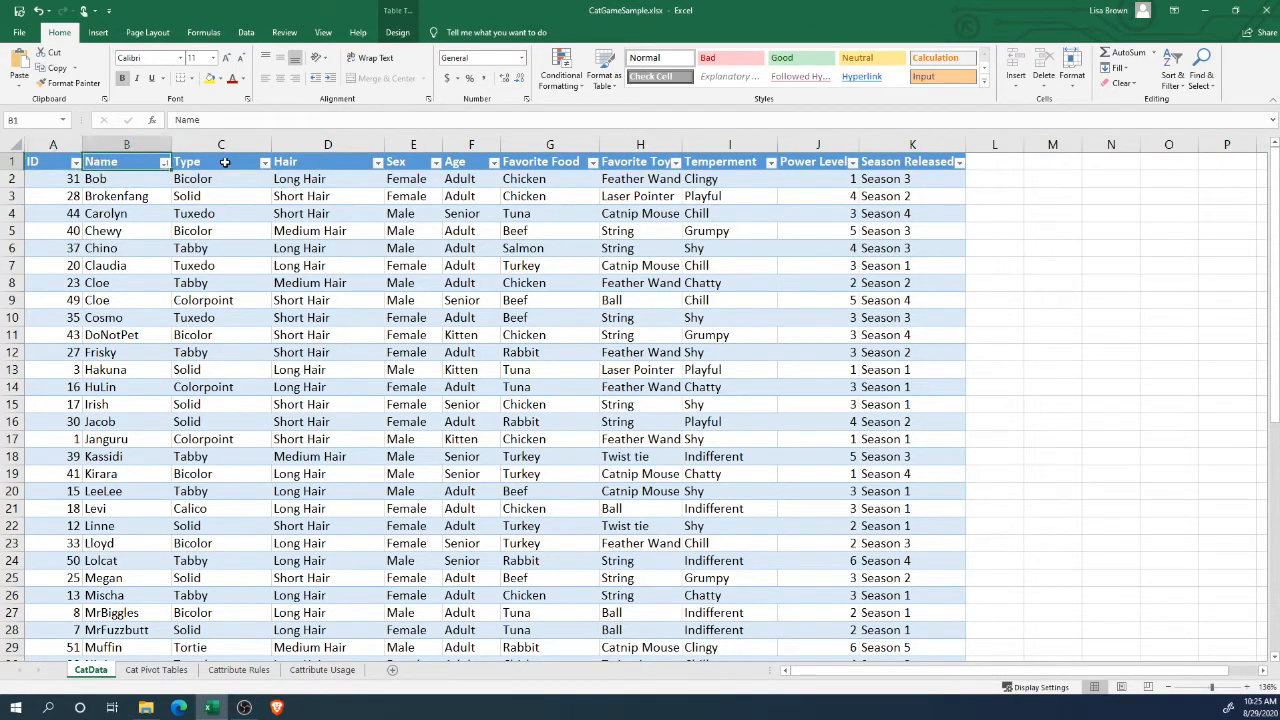
left_click(195, 162)
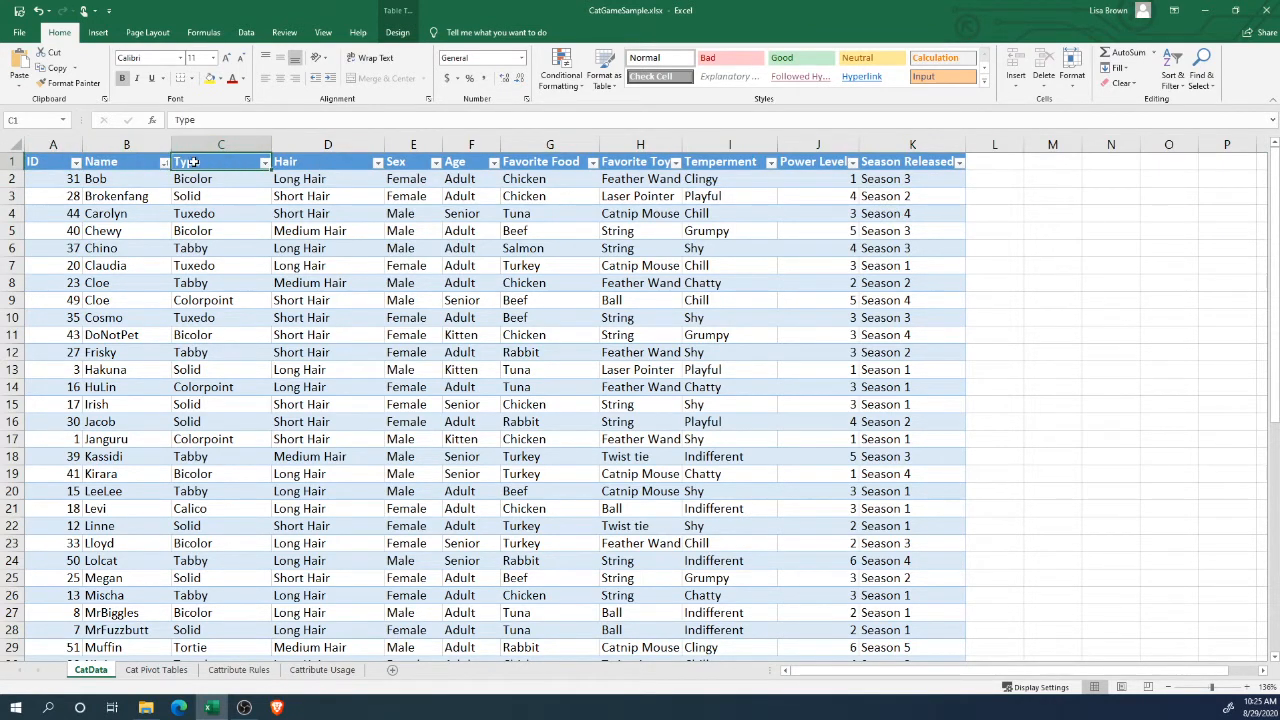
left_click(303, 671)
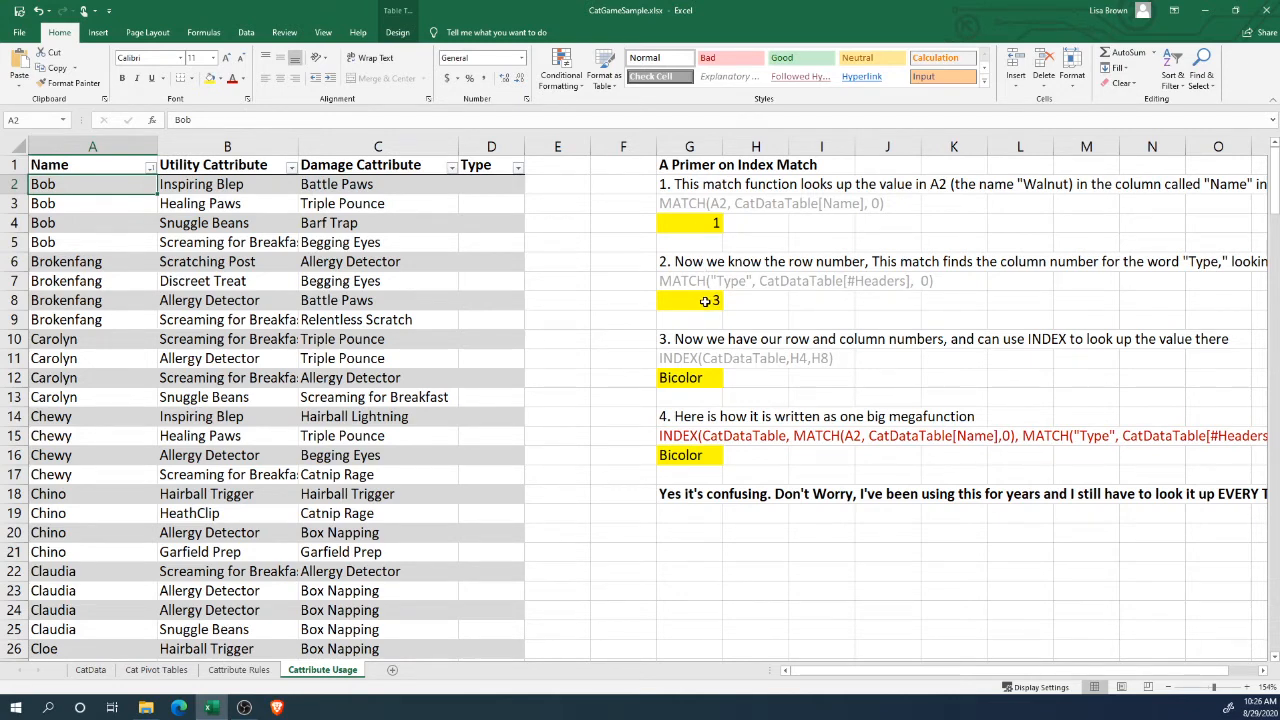
left_click(90, 669)
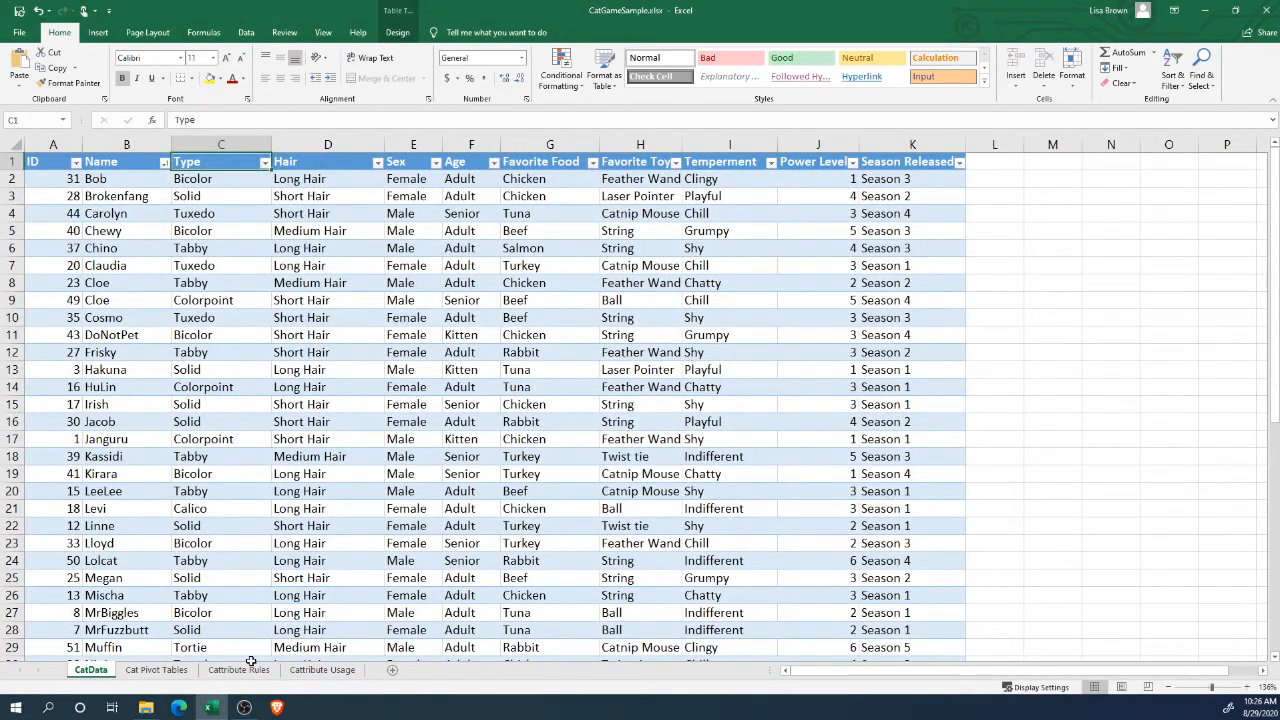
left_click(318, 670)
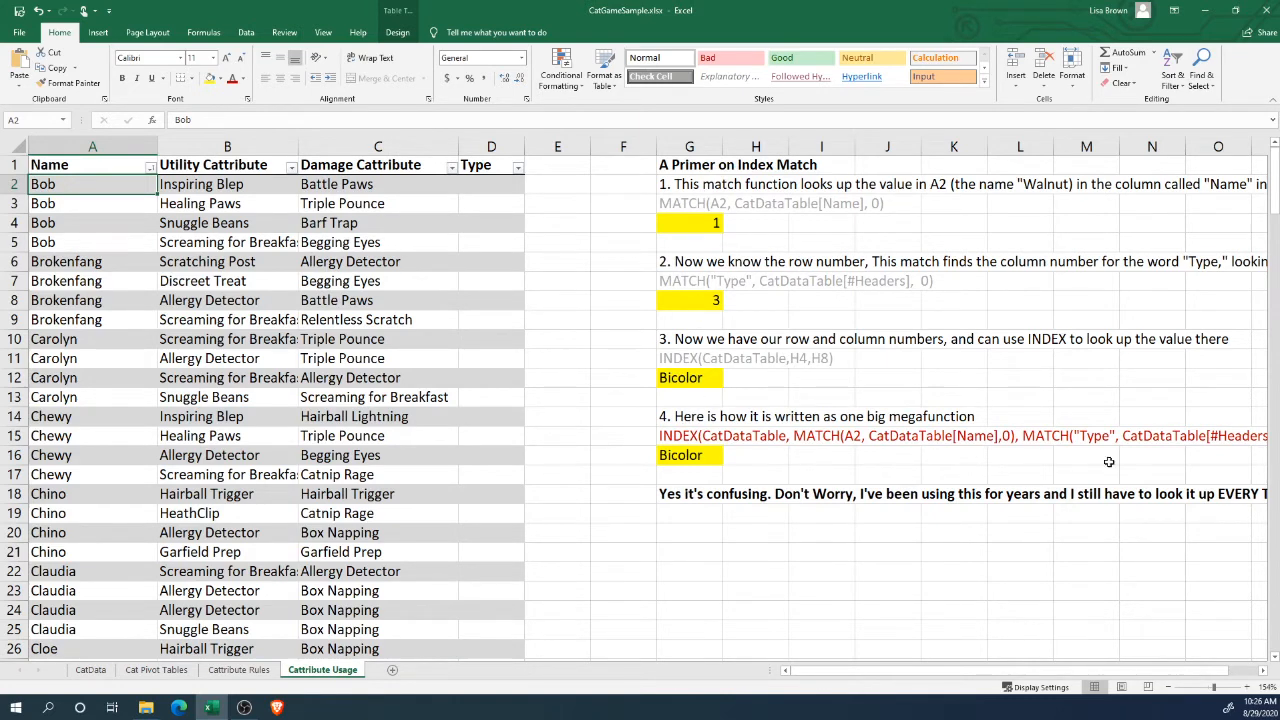
Copy the combined INDEX and MATCH formula from cell G16 of the primer on Cattribute Usage.
left_click_drag(803, 673, 860, 674)
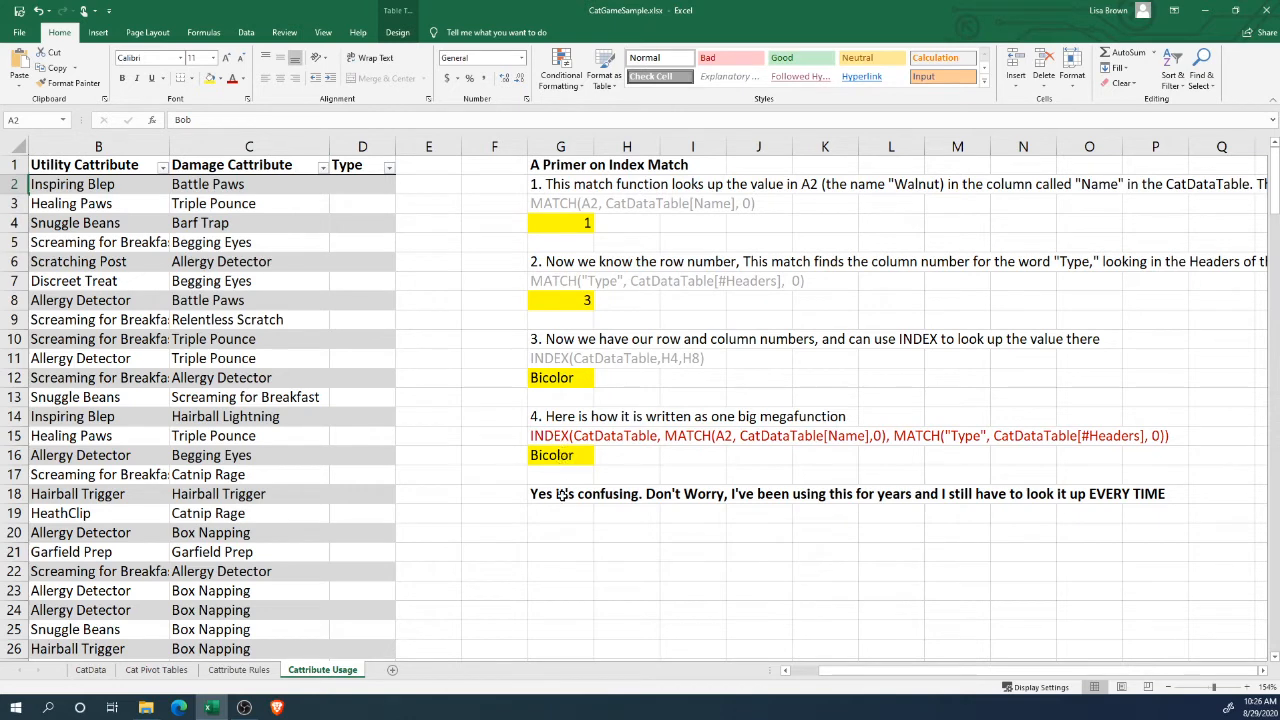
left_click(562, 456)
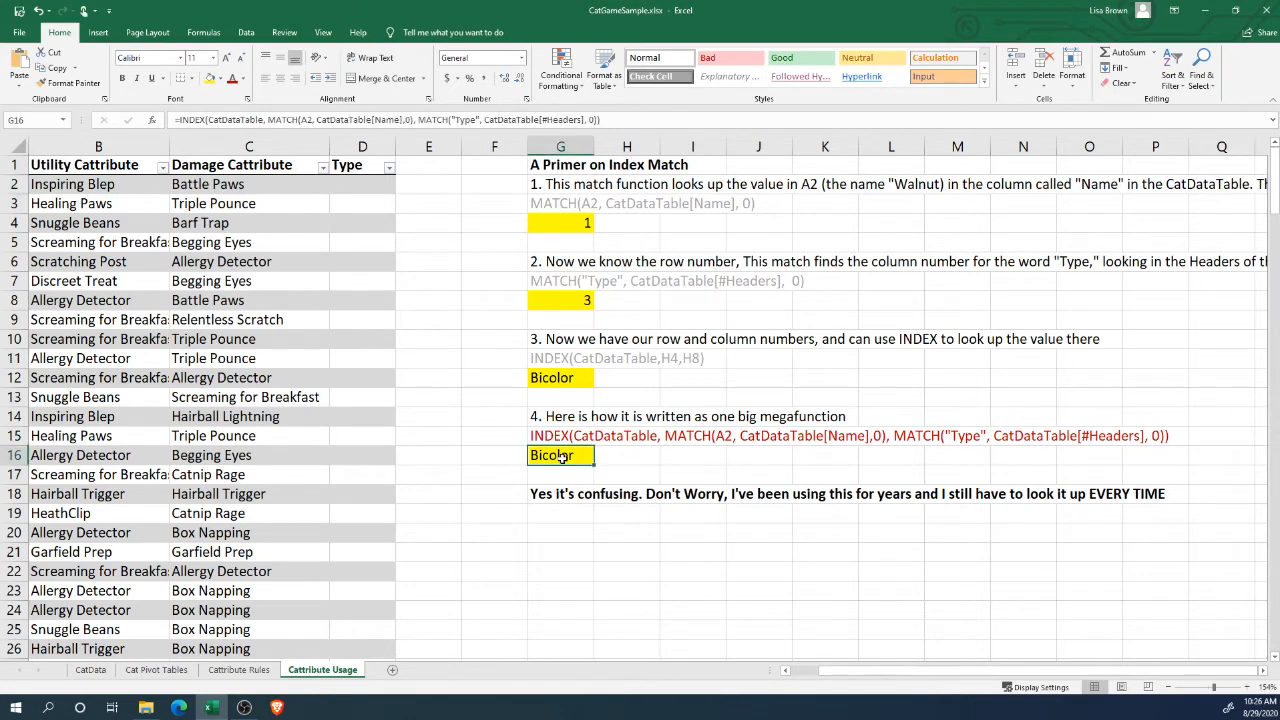
triple_click(615, 120)
key("ctrl+c")
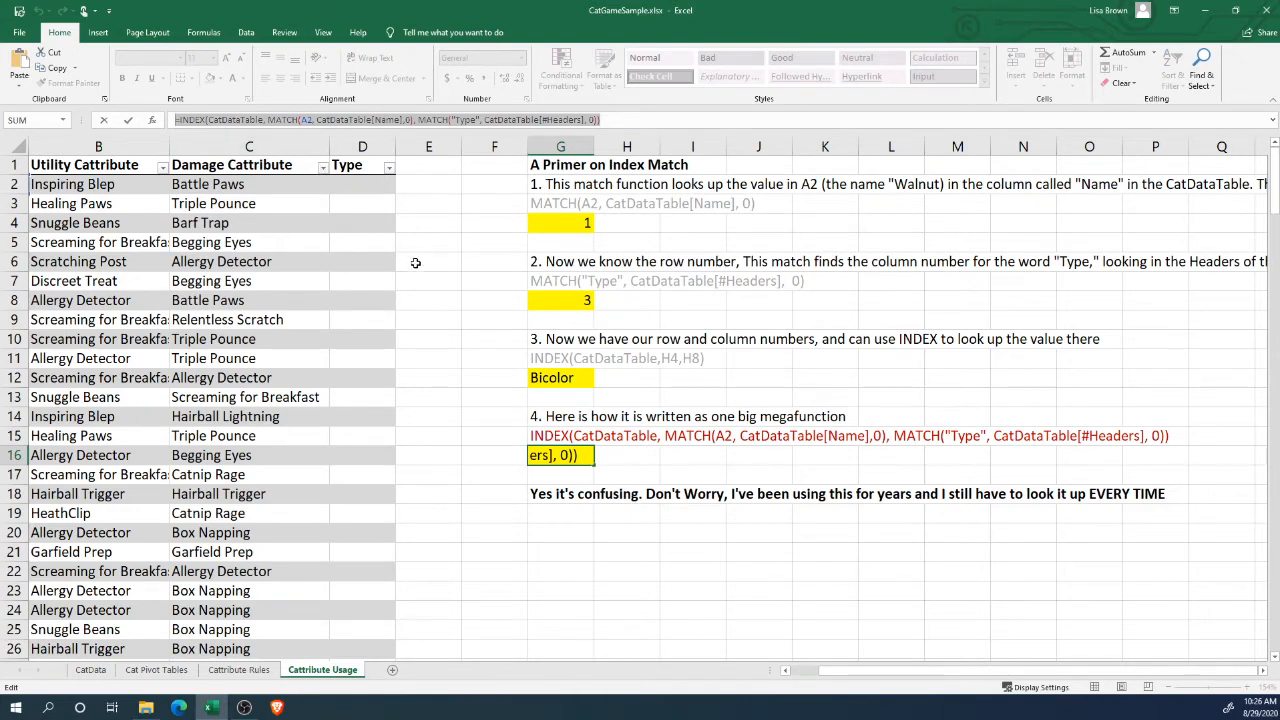
key("Escape")
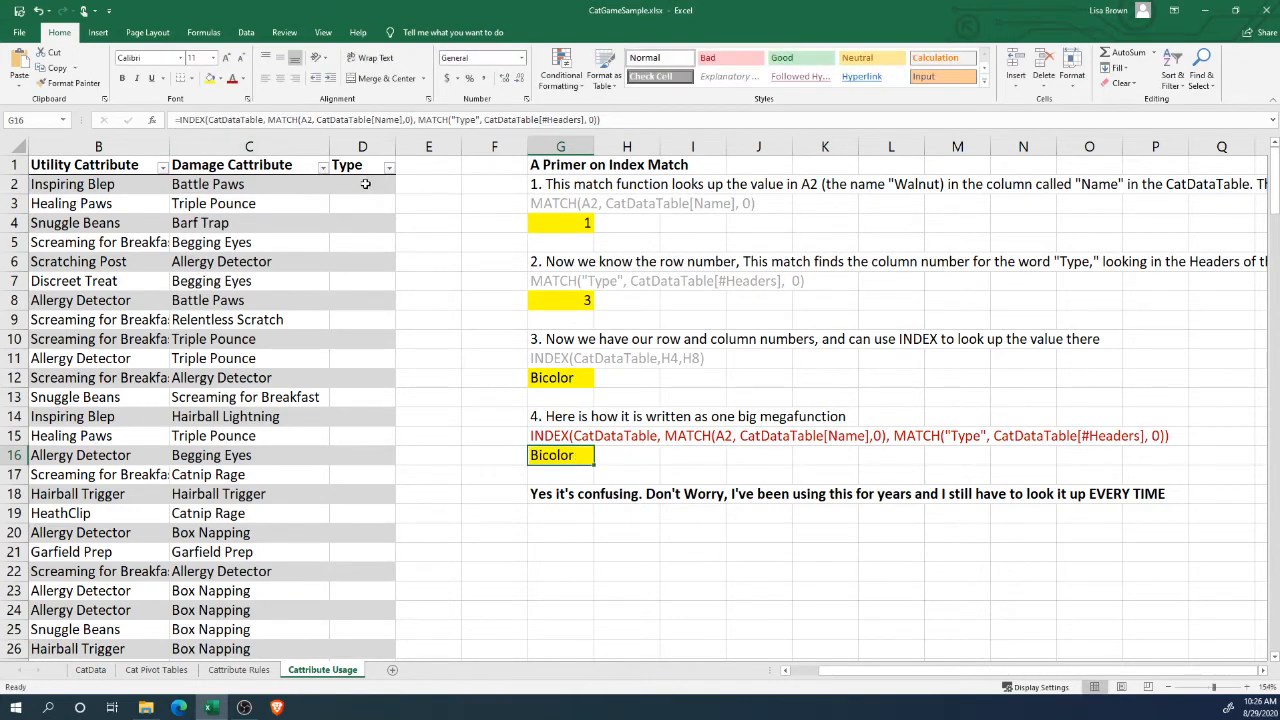
Fill the table's Type column by entering =INDEX(CatDataTable, MATCH(A2, CatDataTable[Name],0), MATCH("Type", CatDataTable[#Headers], 0)) in cell D2.
left_click(364, 188)
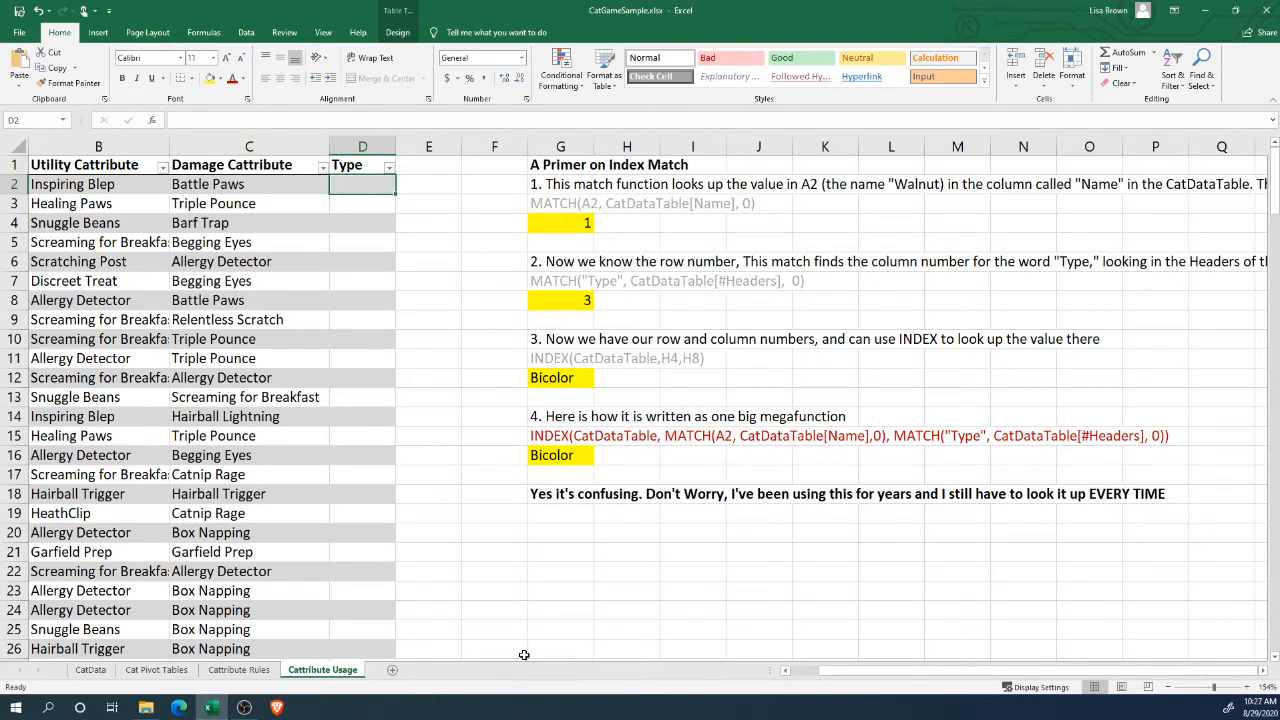
scroll(826, 686, "left", 1)
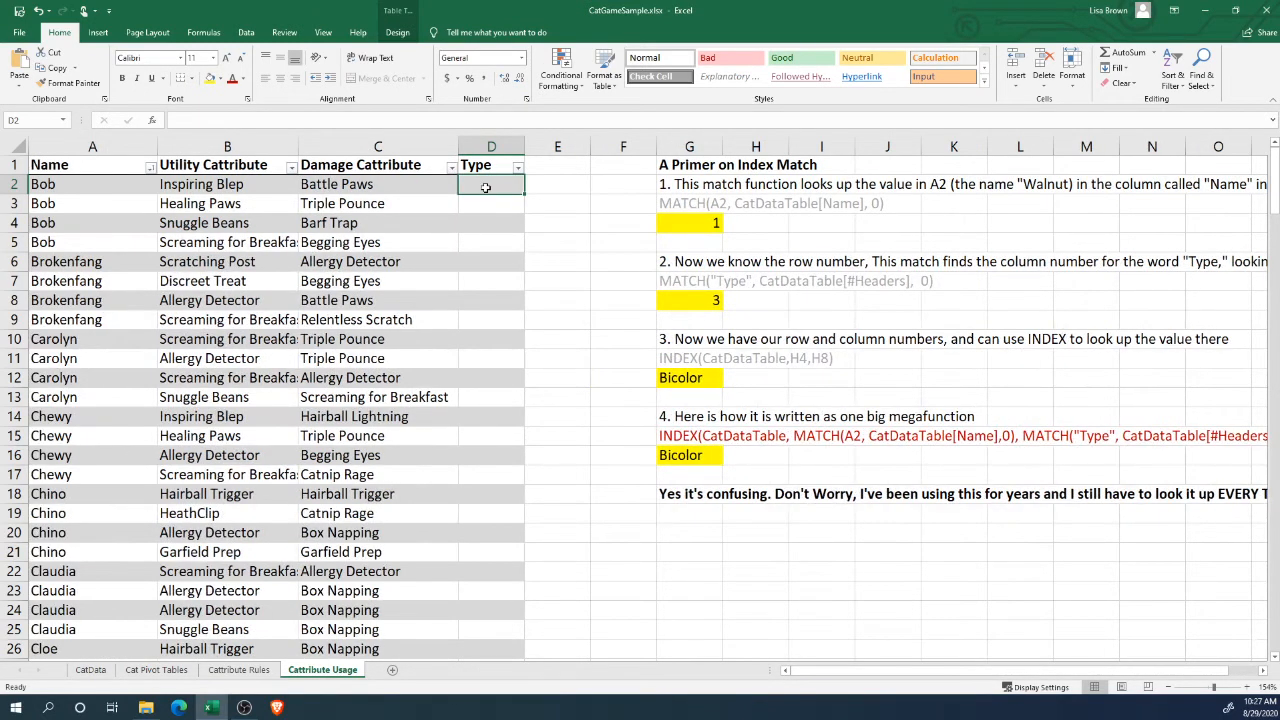
left_click(410, 119)
key("ctrl+v")
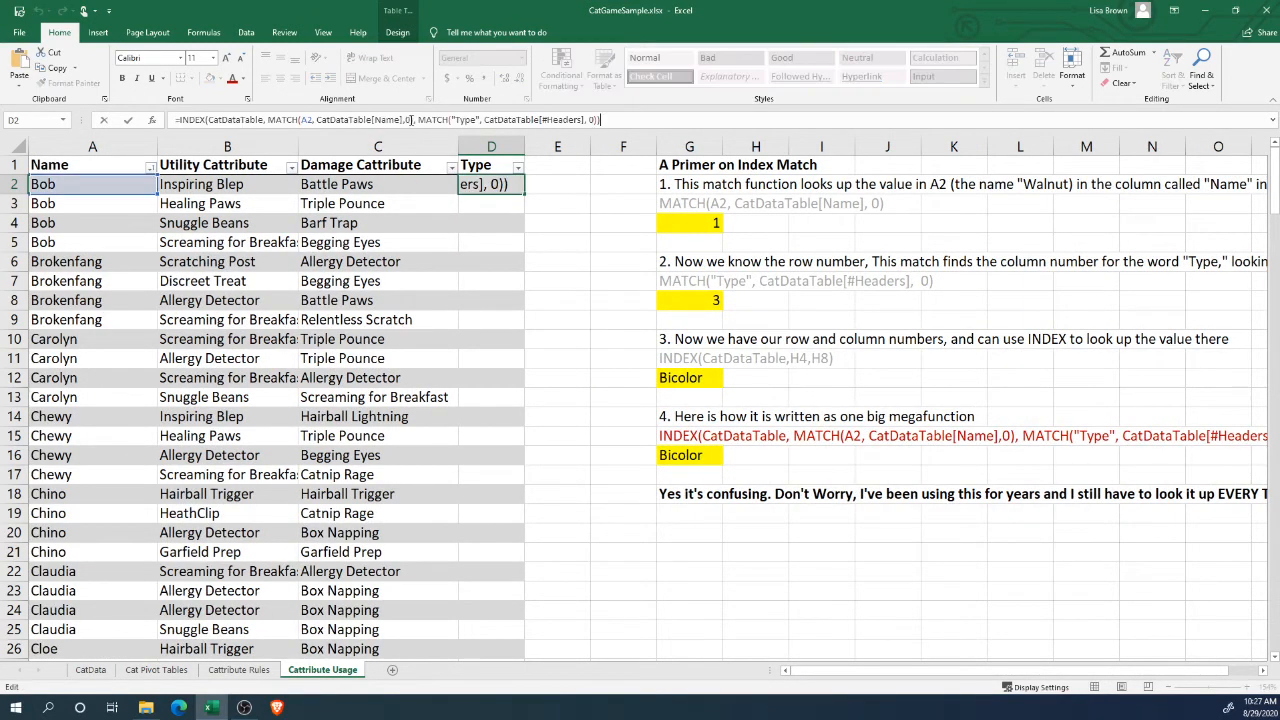
key("Return")
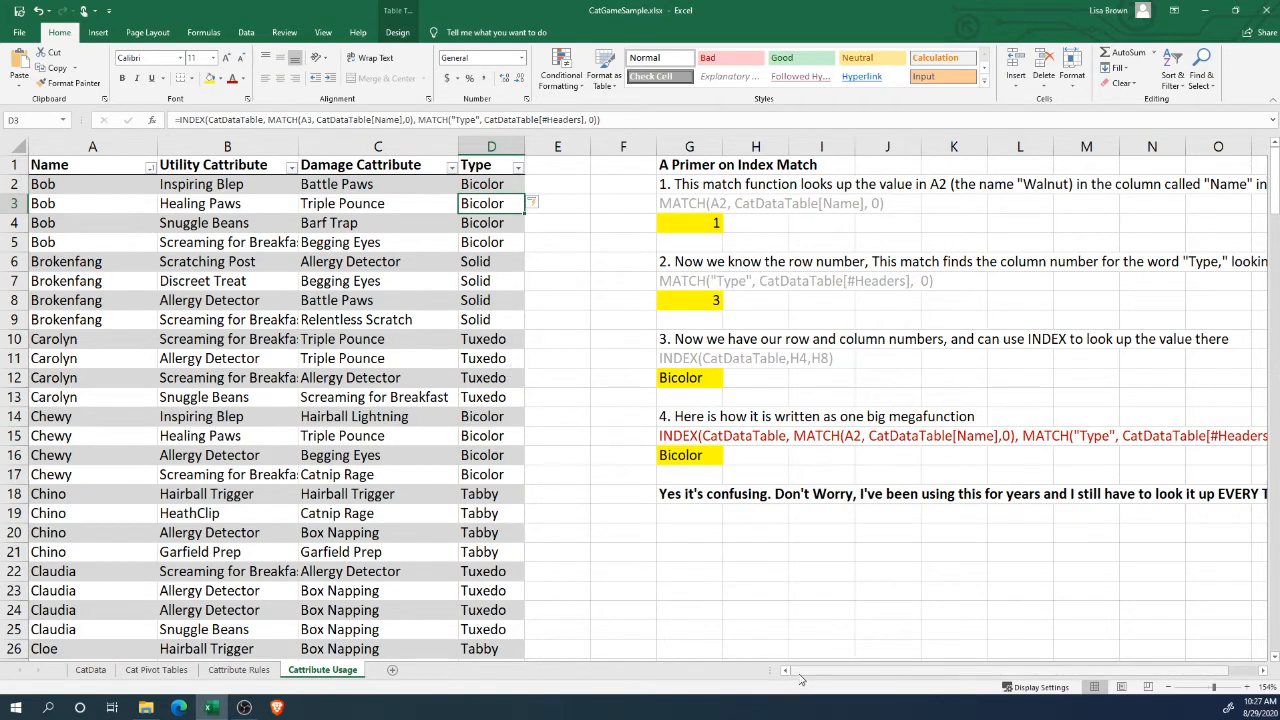
left_click_drag(805, 675, 870, 682)
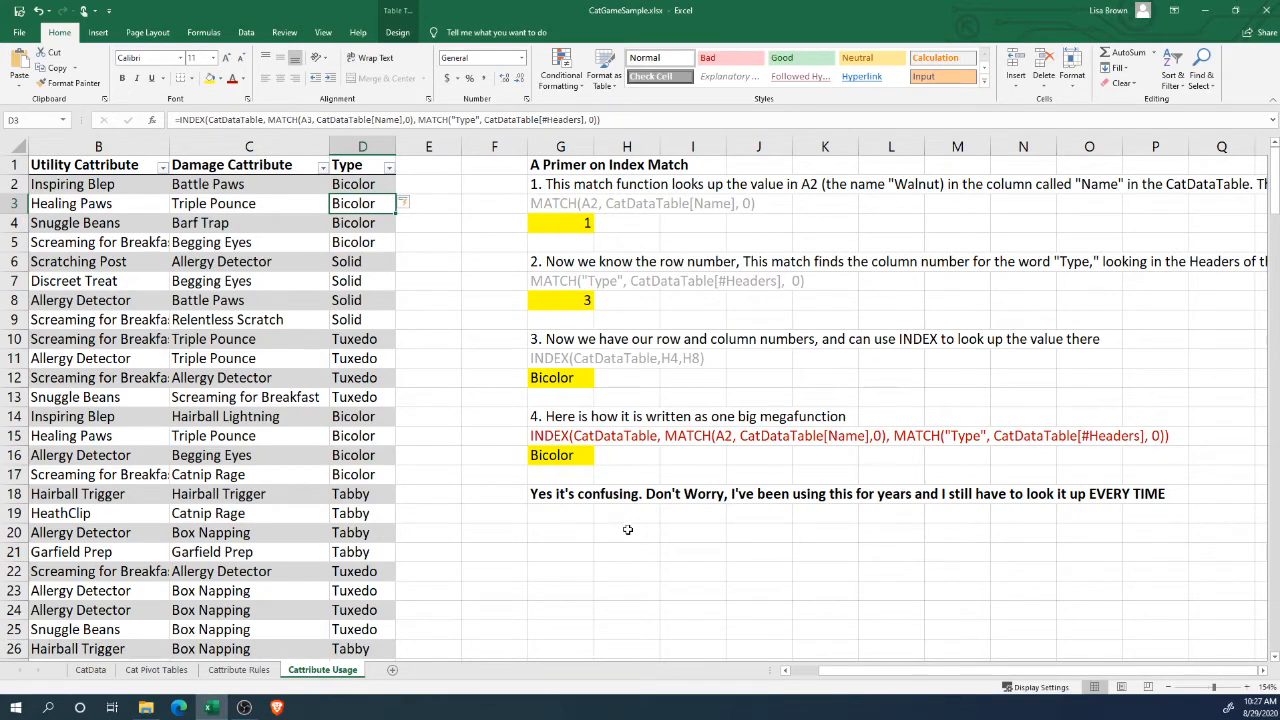
left_click_drag(852, 671, 798, 672)
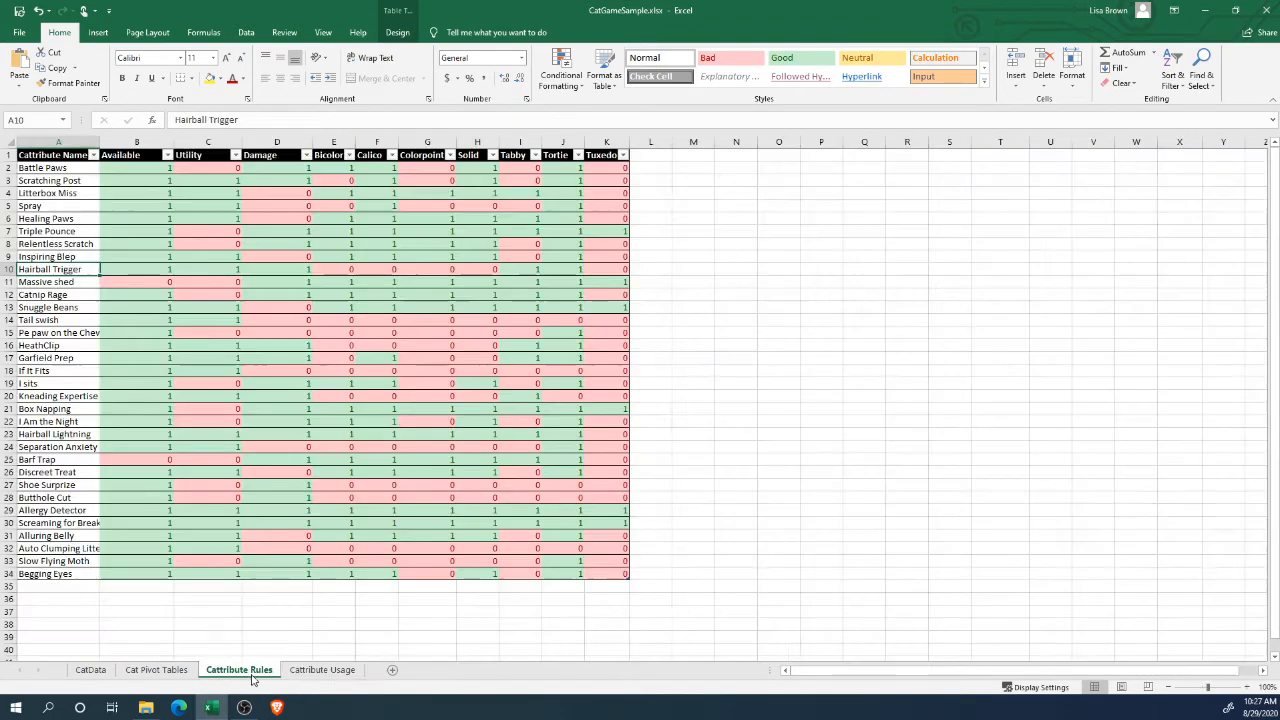
left_click(272, 674)
left_click(316, 672)
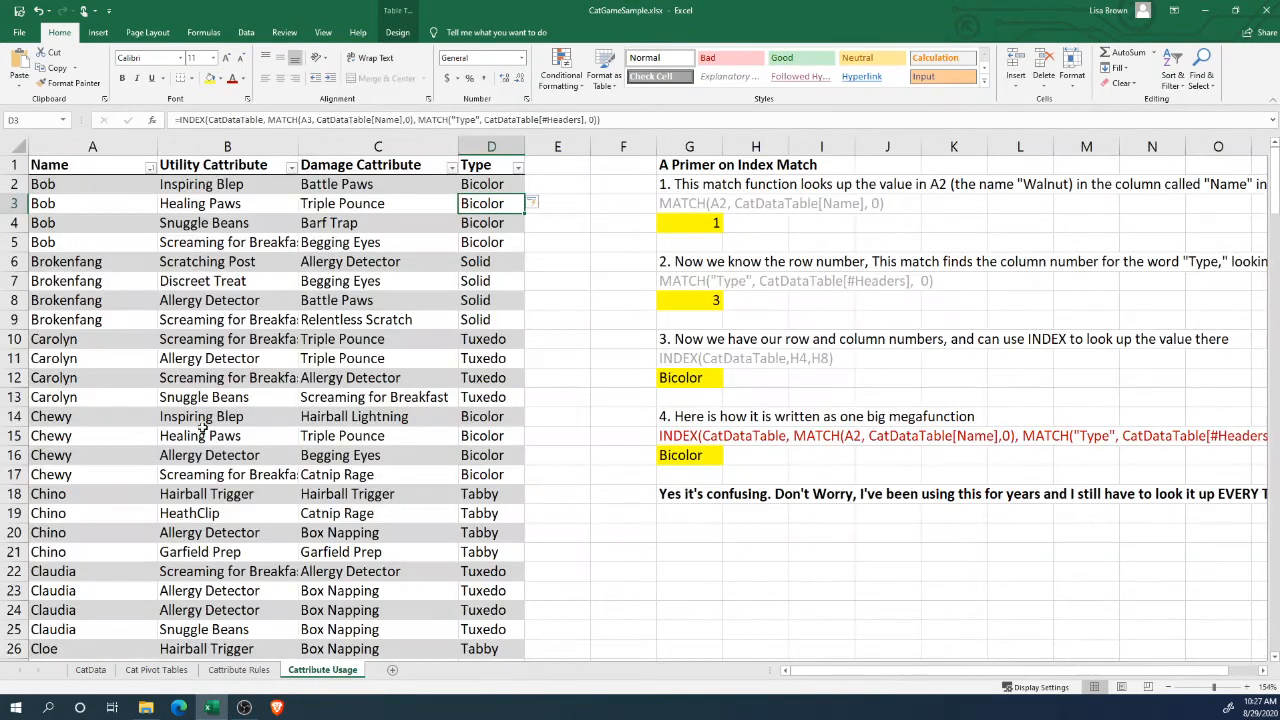
Add a new worksheet after Cattribute Usage and select cell G7 on it.
left_click(393, 670)
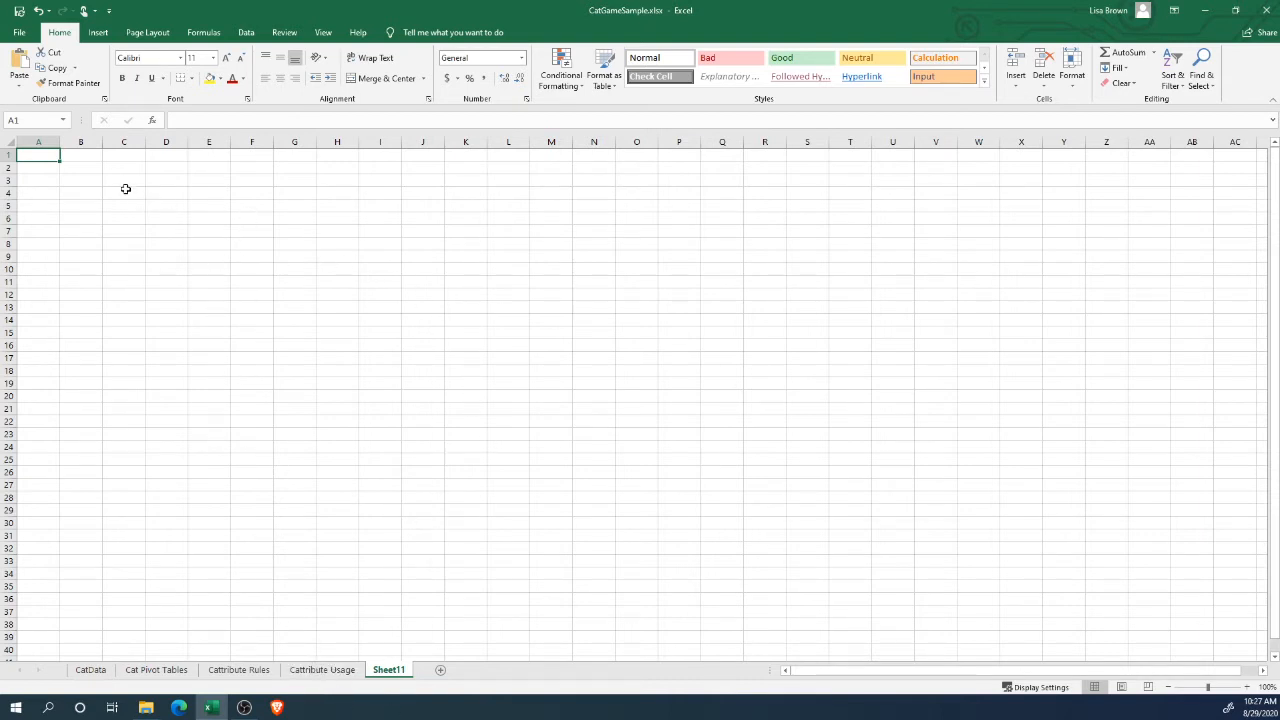
left_click(211, 201)
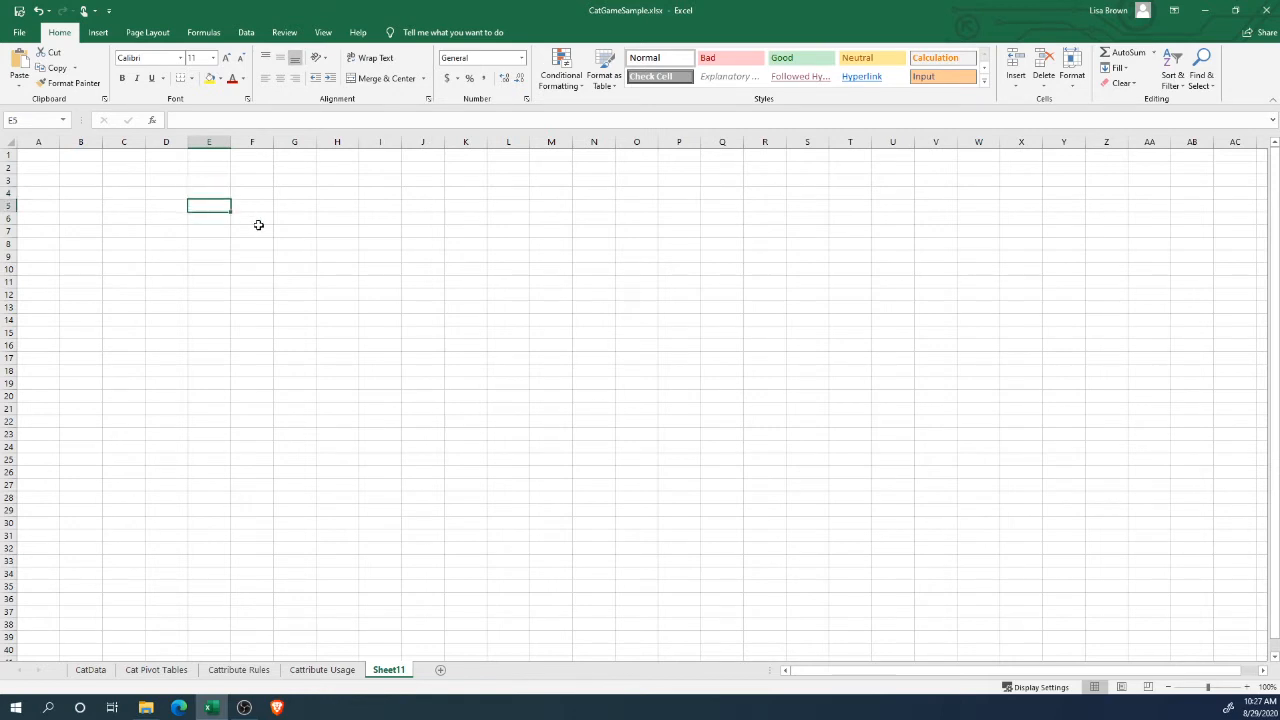
left_click(278, 232)
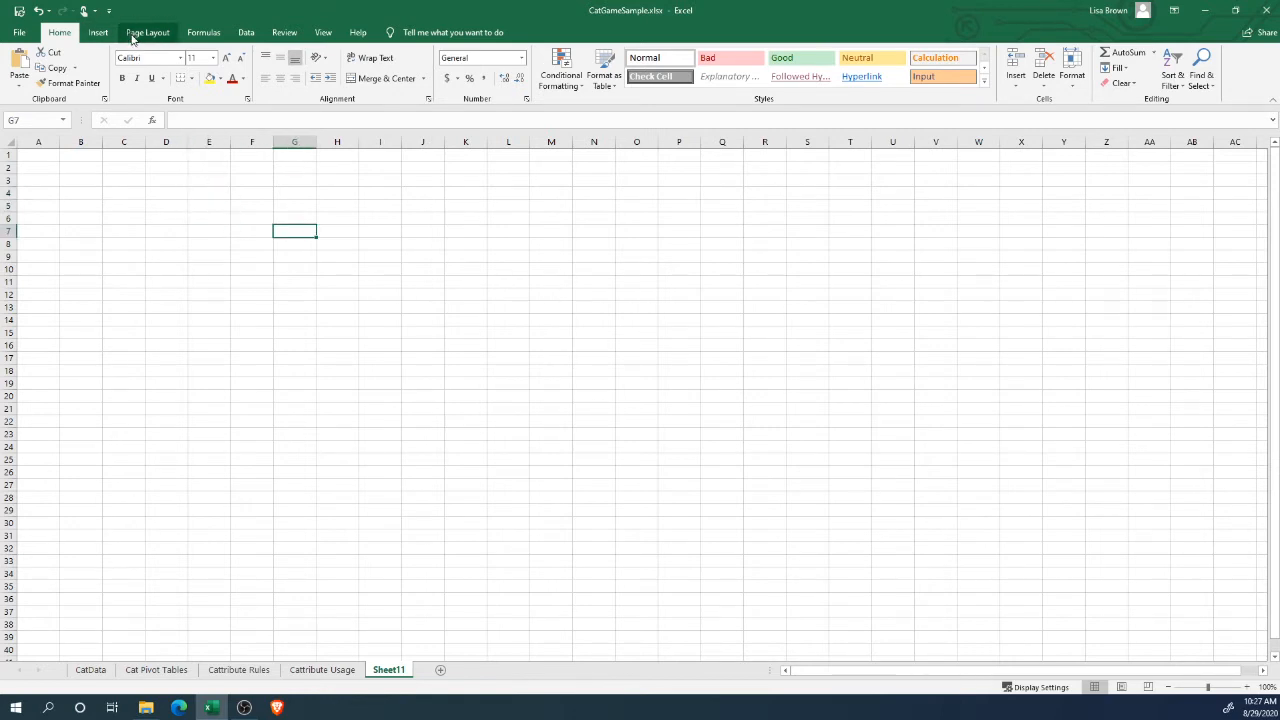
left_click(97, 34)
left_click(24, 68)
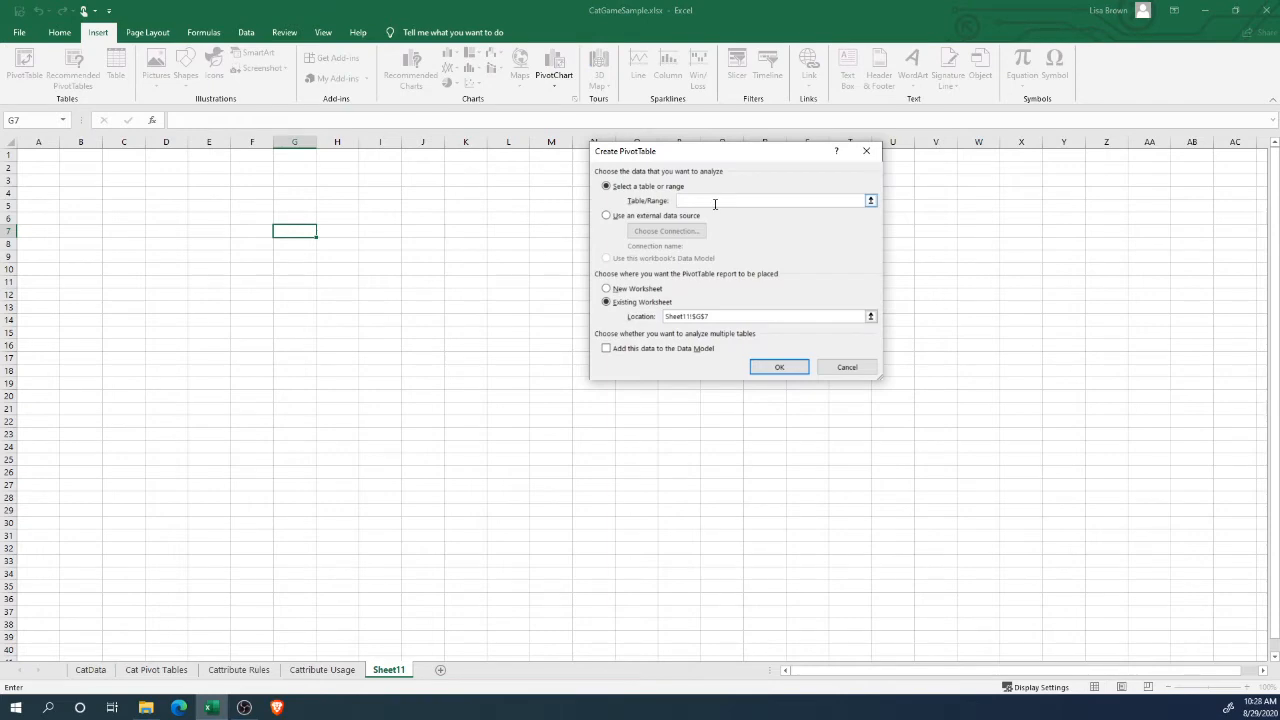
left_click(847, 367)
Look up the name of the table on the Cattribute Usage sheet.
left_click(322, 669)
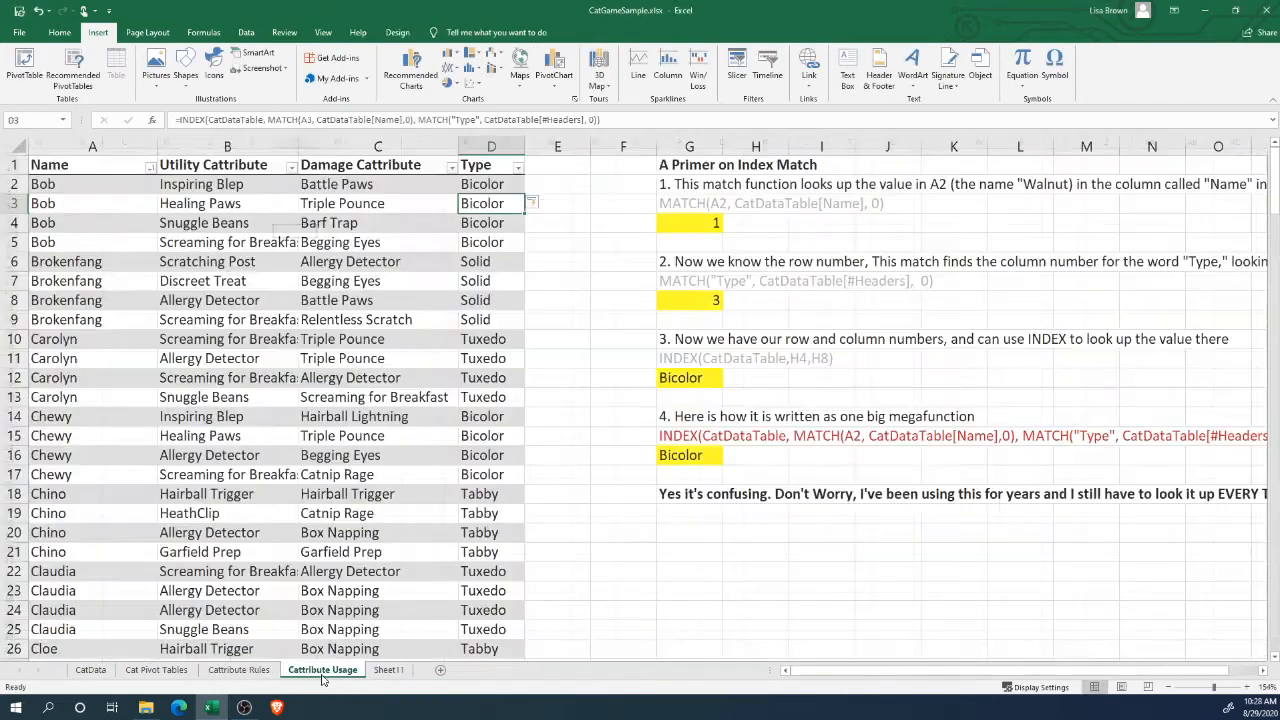
left_click(258, 397)
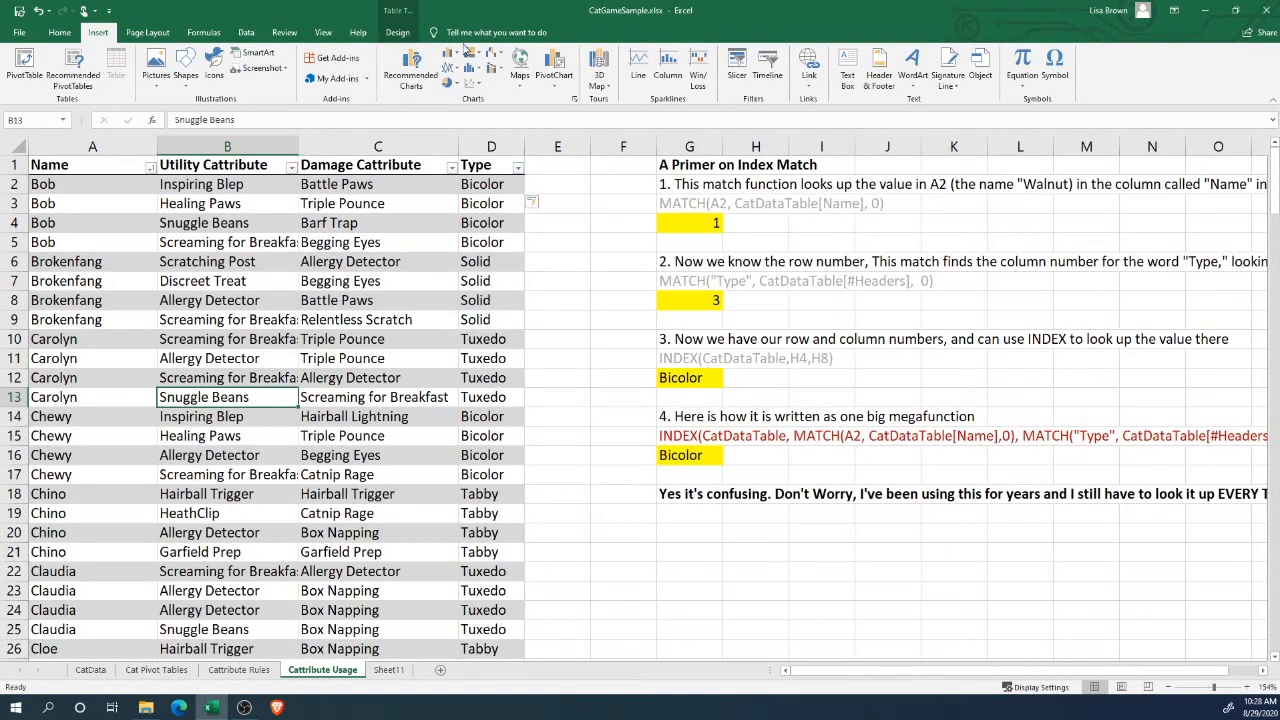
left_click(397, 32)
left_click(40, 68)
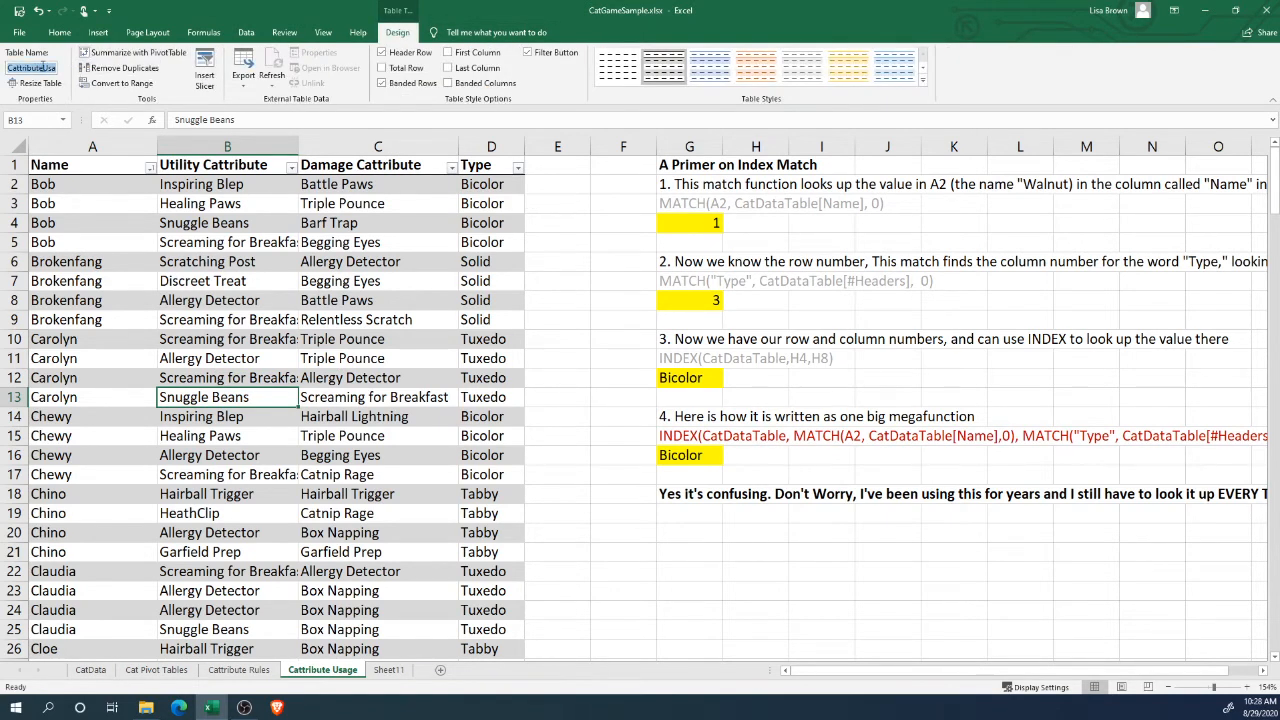
left_click_drag(46, 68, 105, 68)
Create a PivotTable from the CattributeUsage table at cell G7 of Sheet11.
left_click(388, 669)
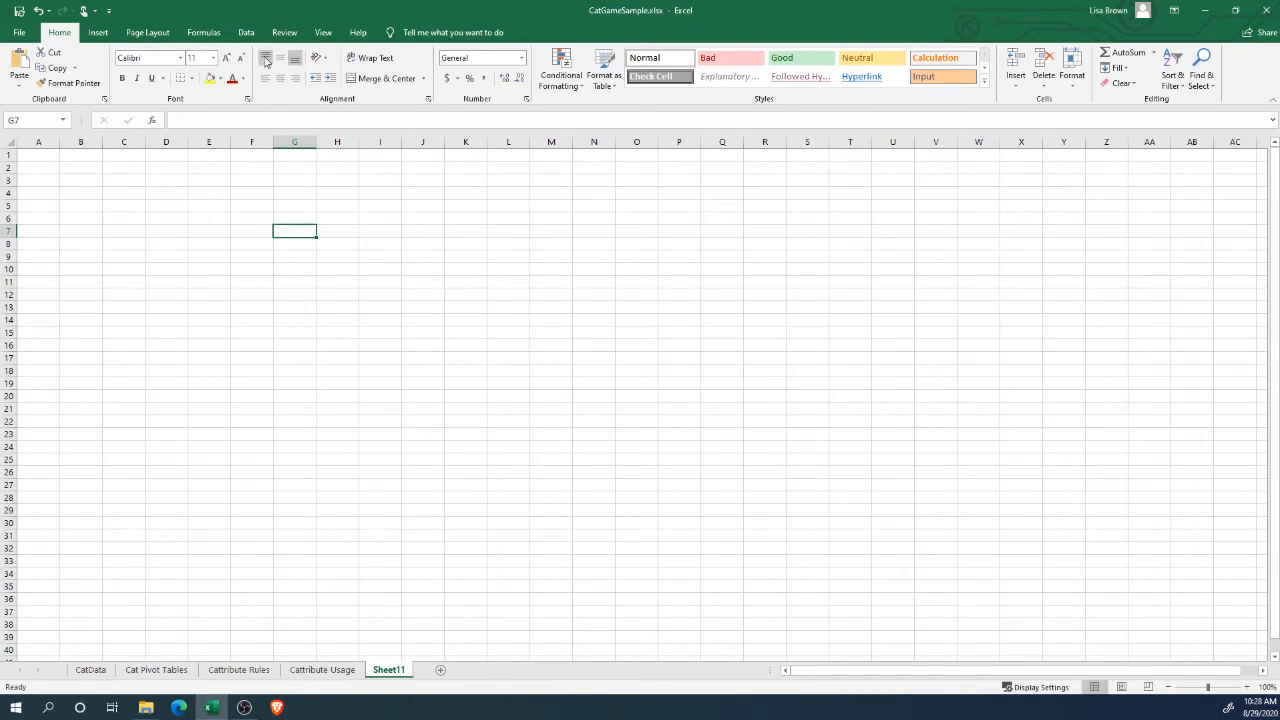
left_click(98, 32)
left_click(24, 66)
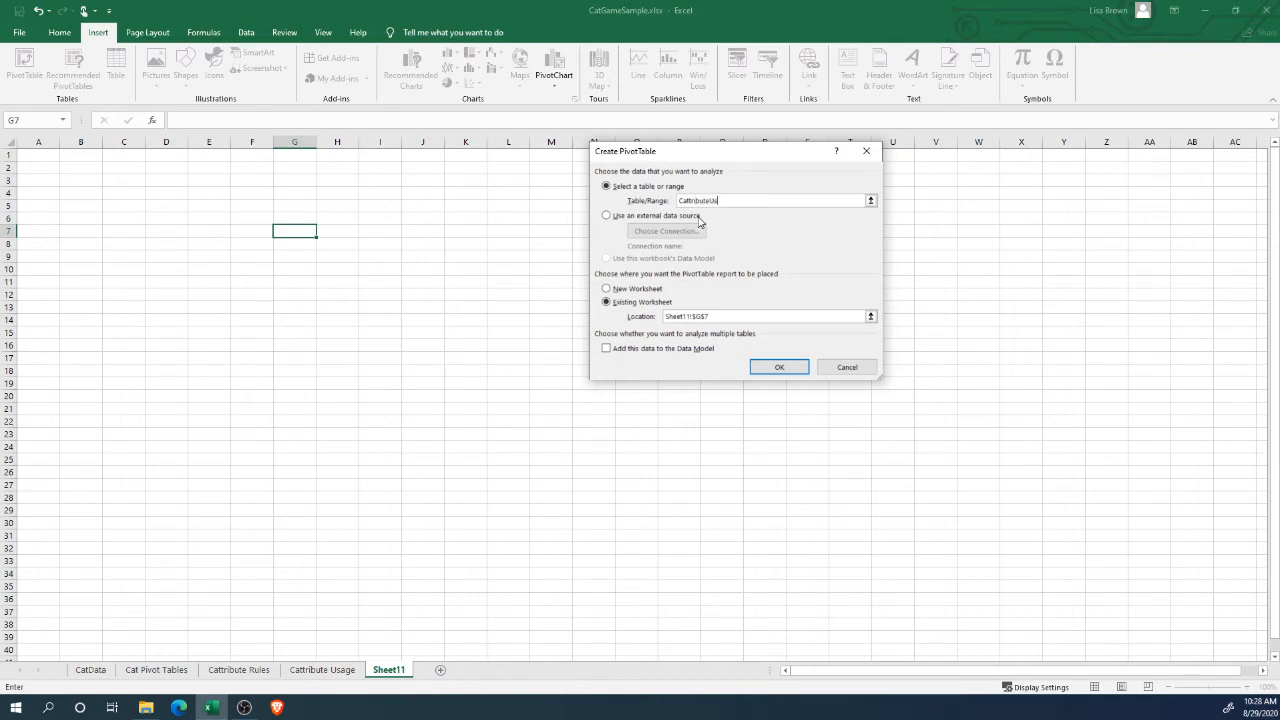
left_click(779, 367)
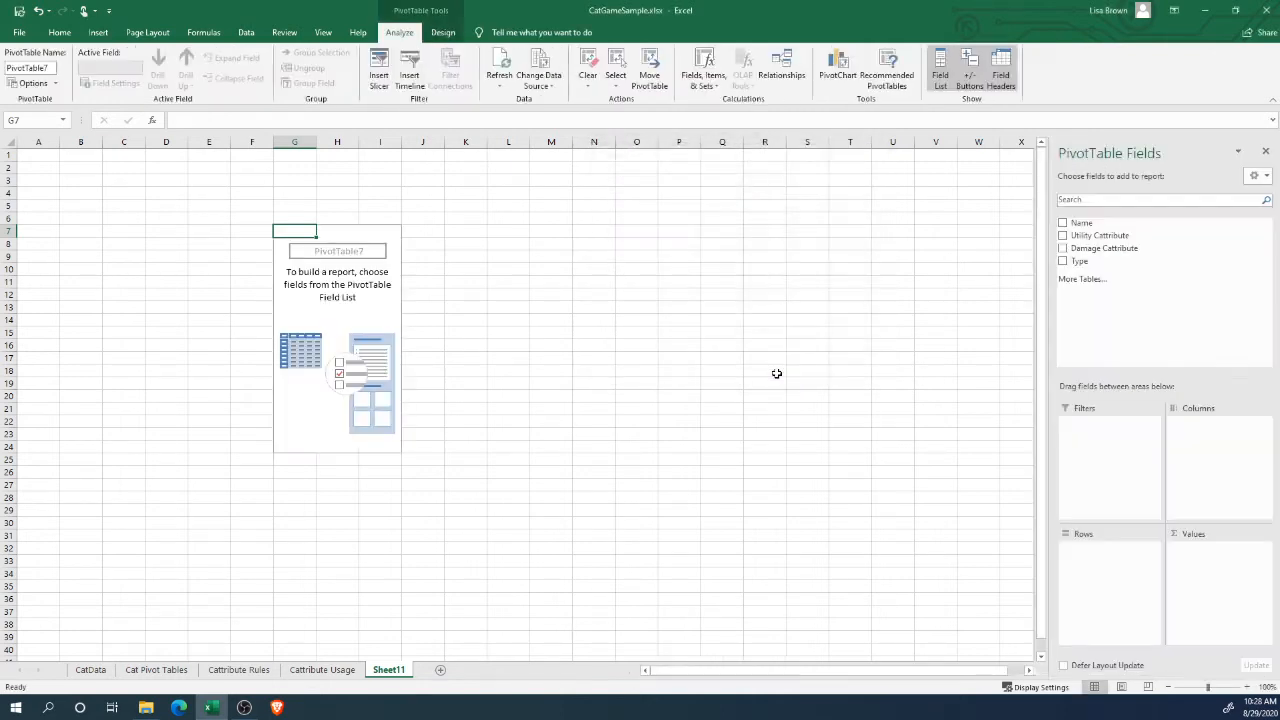
Set the new PivotTable to list Utility Cattribute as rows and count Utility Cattribute as values.
left_click(327, 299)
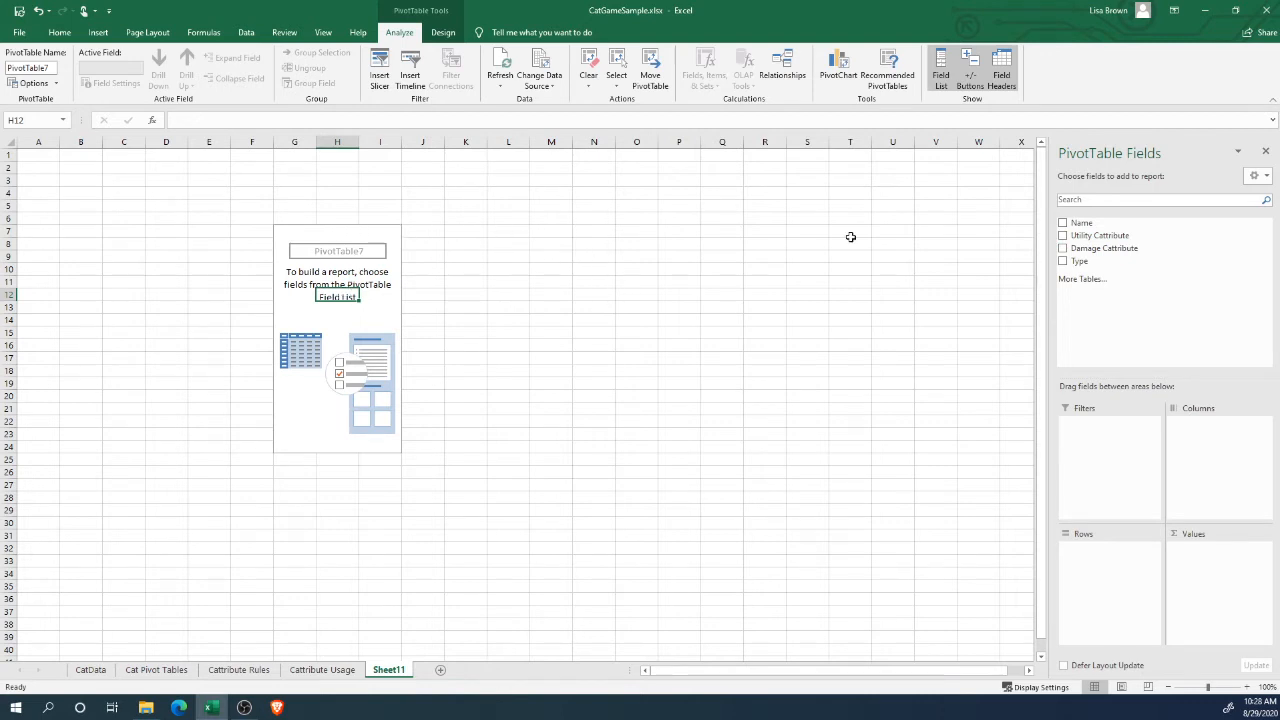
left_click_drag(1106, 236, 1120, 580)
left_click_drag(1086, 235, 1207, 592)
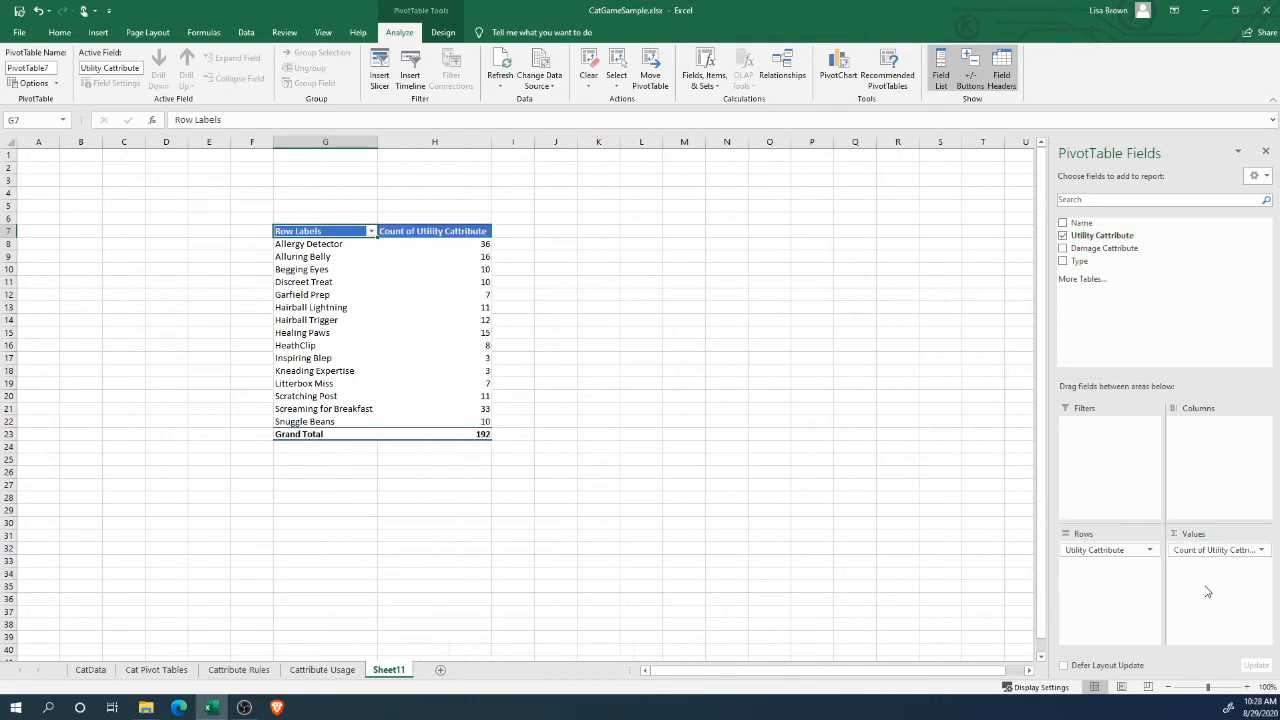
Create a second PivotTable from CattributeUsage at cell J7, with Damage Cattribute as rows and its count as values.
left_click(569, 231)
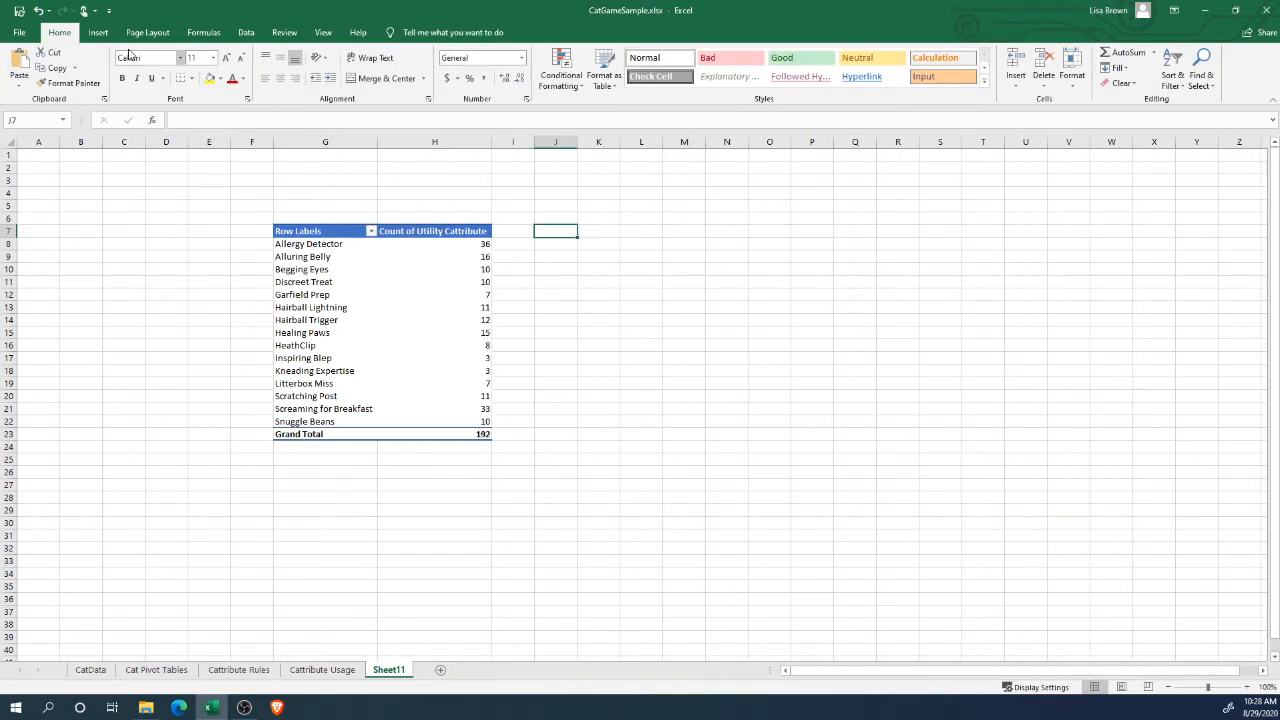
left_click(98, 32)
left_click(28, 72)
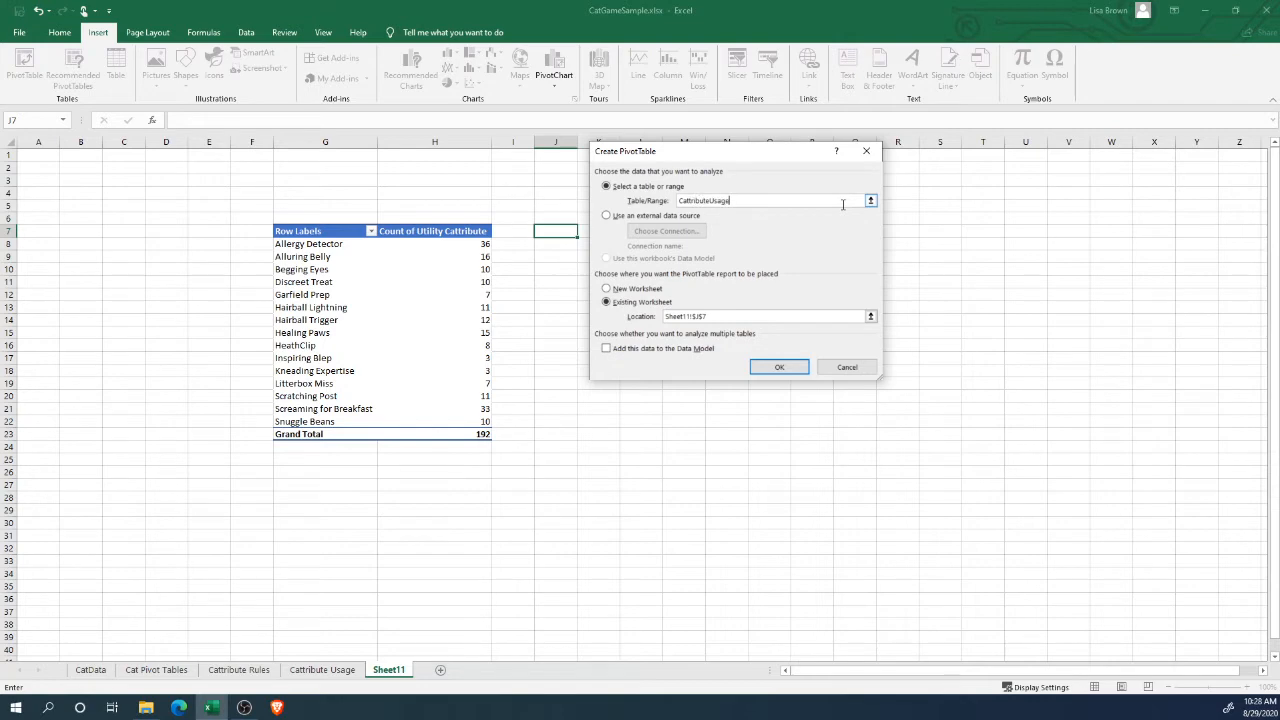
left_click(785, 365)
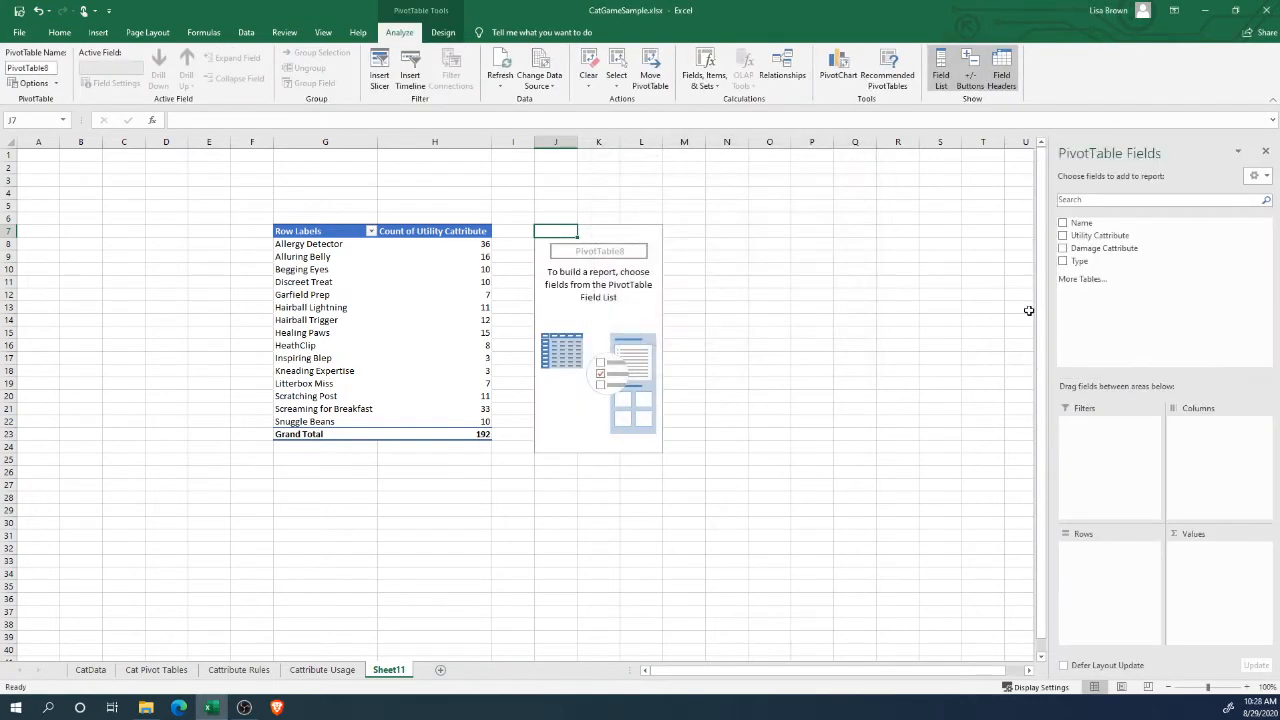
left_click_drag(1105, 248, 1070, 580)
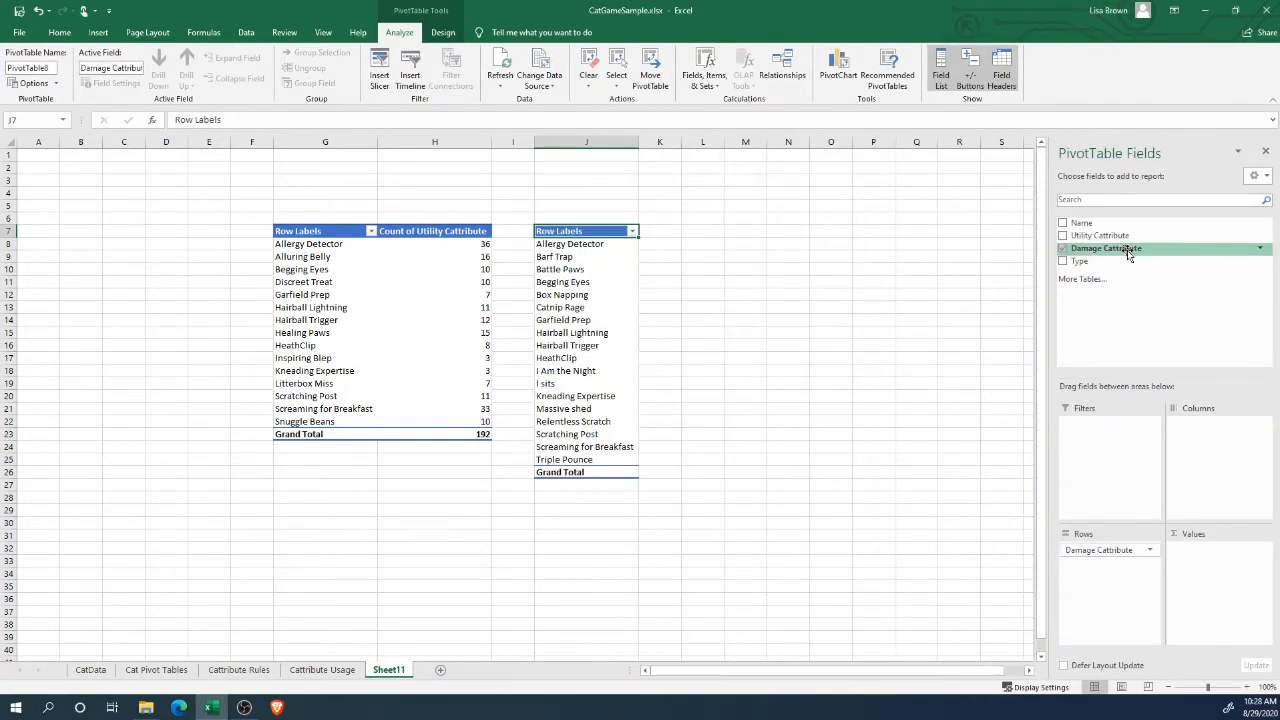
left_click_drag(1128, 250, 1218, 566)
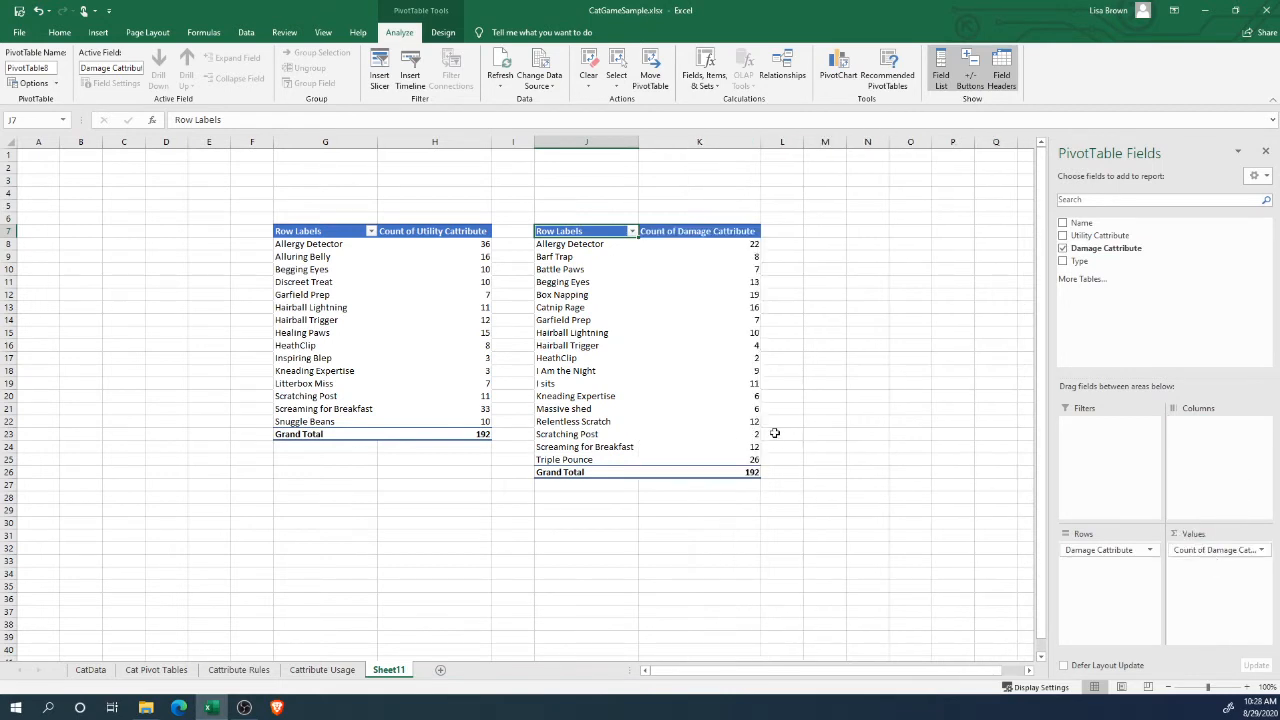
left_click(711, 231)
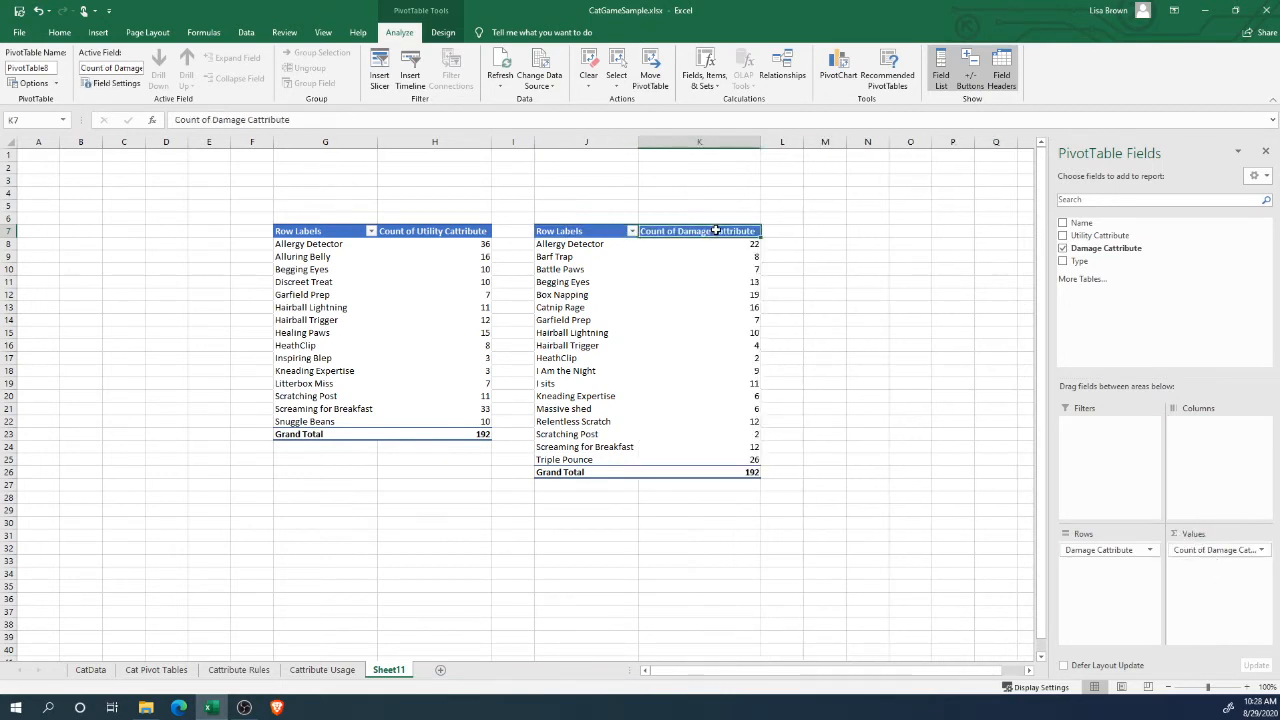
left_click(464, 233)
right_click(467, 235)
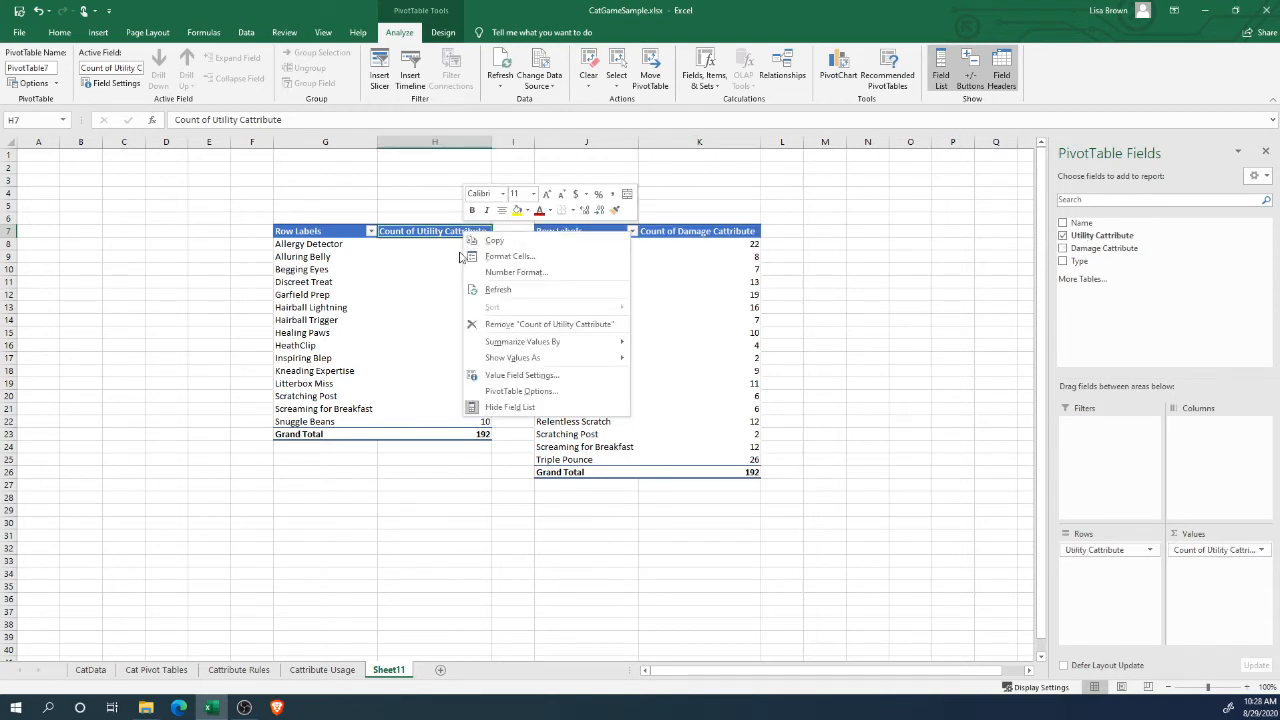
left_click(444, 252)
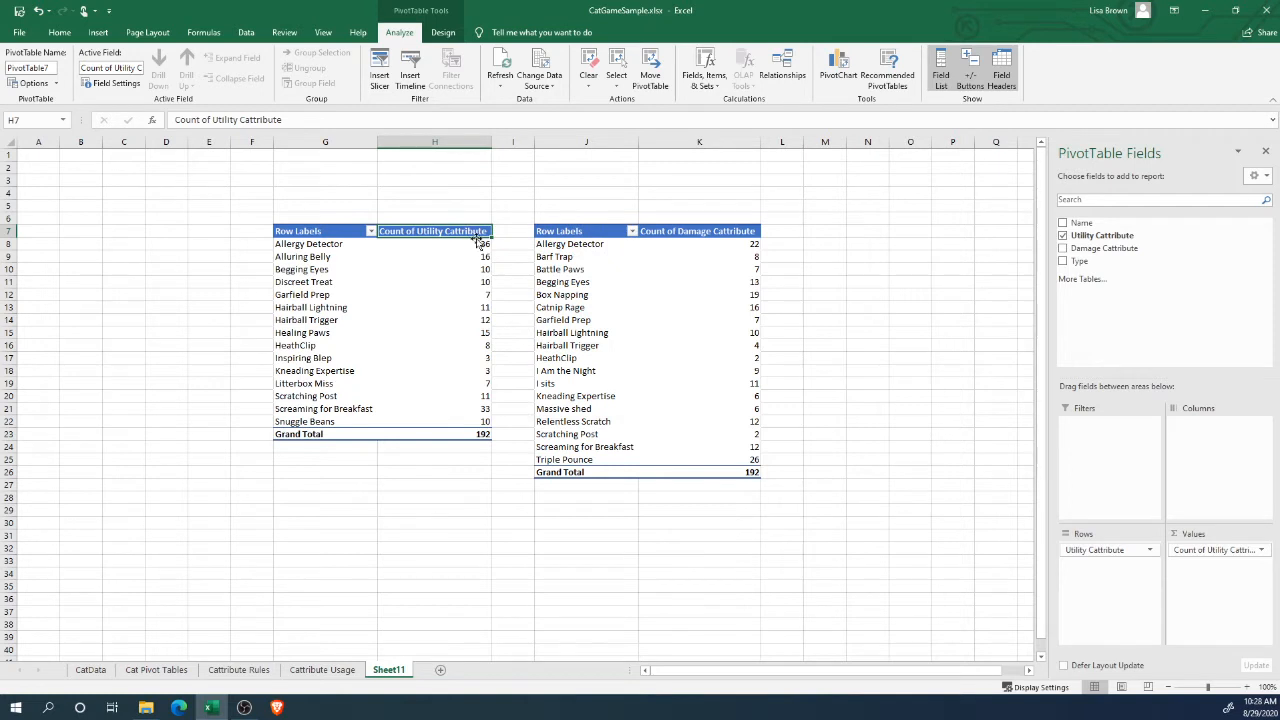
right_click(481, 236)
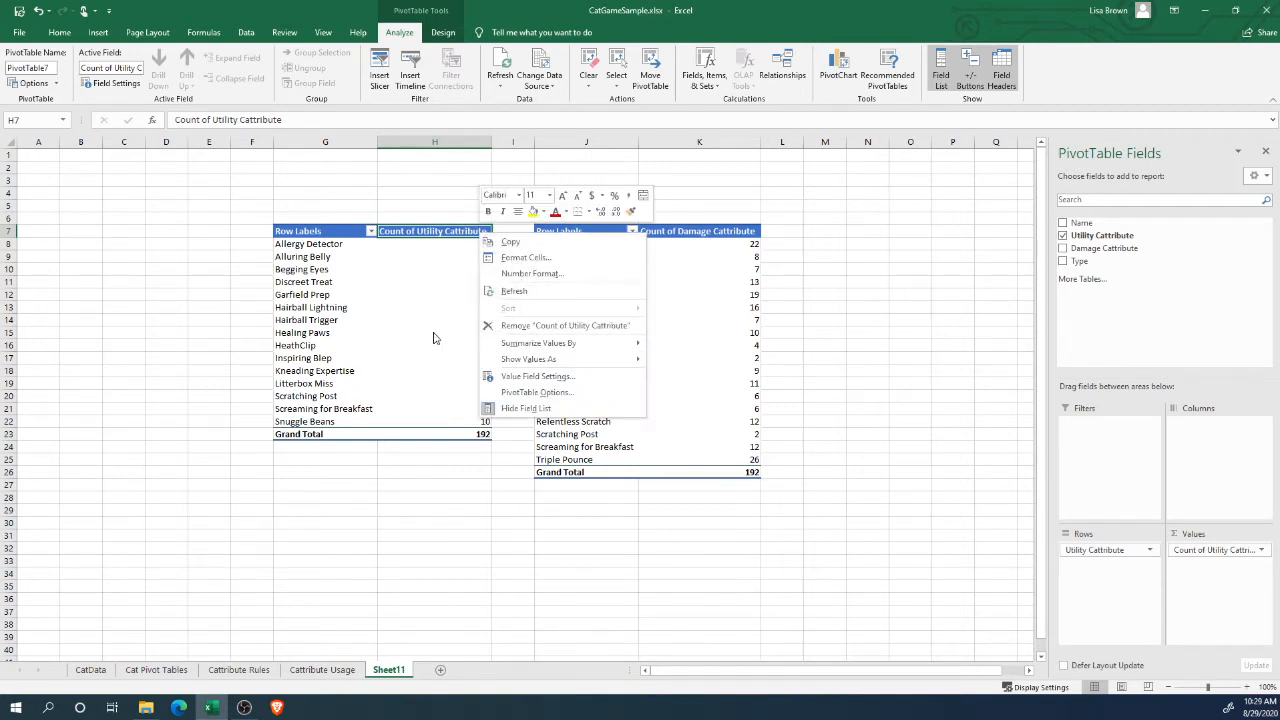
mouse_move(527, 364)
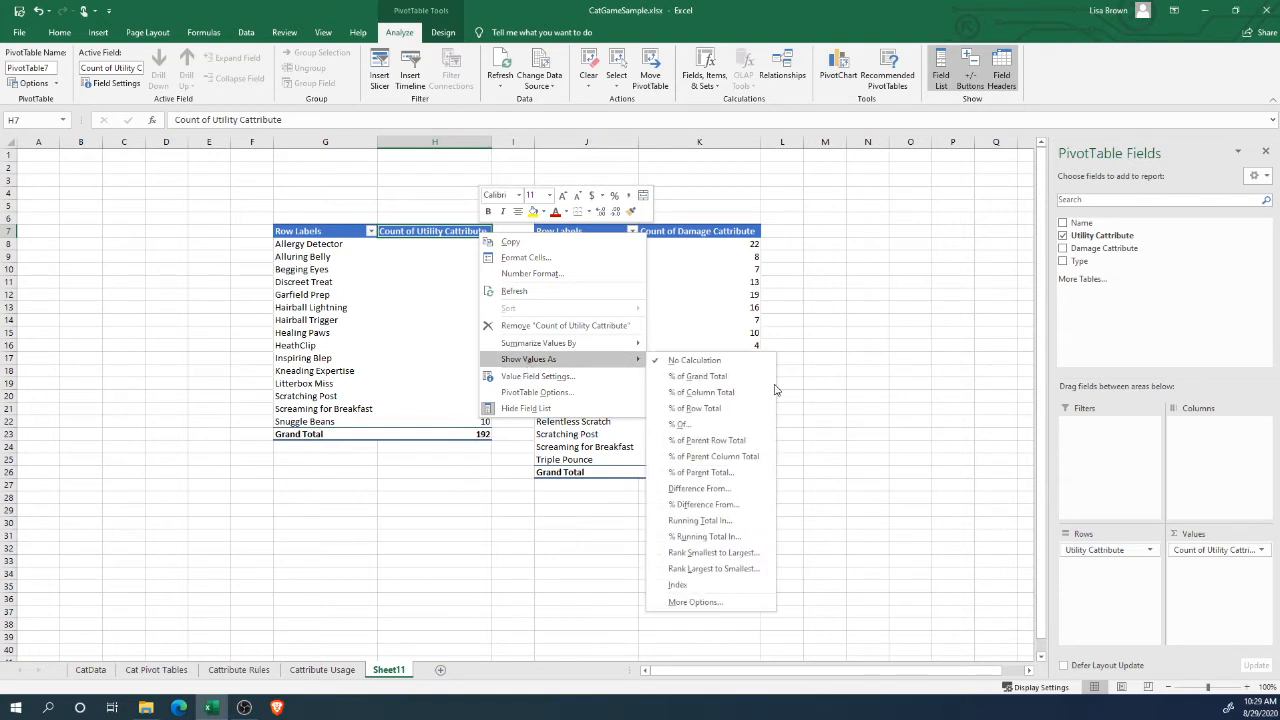
left_click(1263, 551)
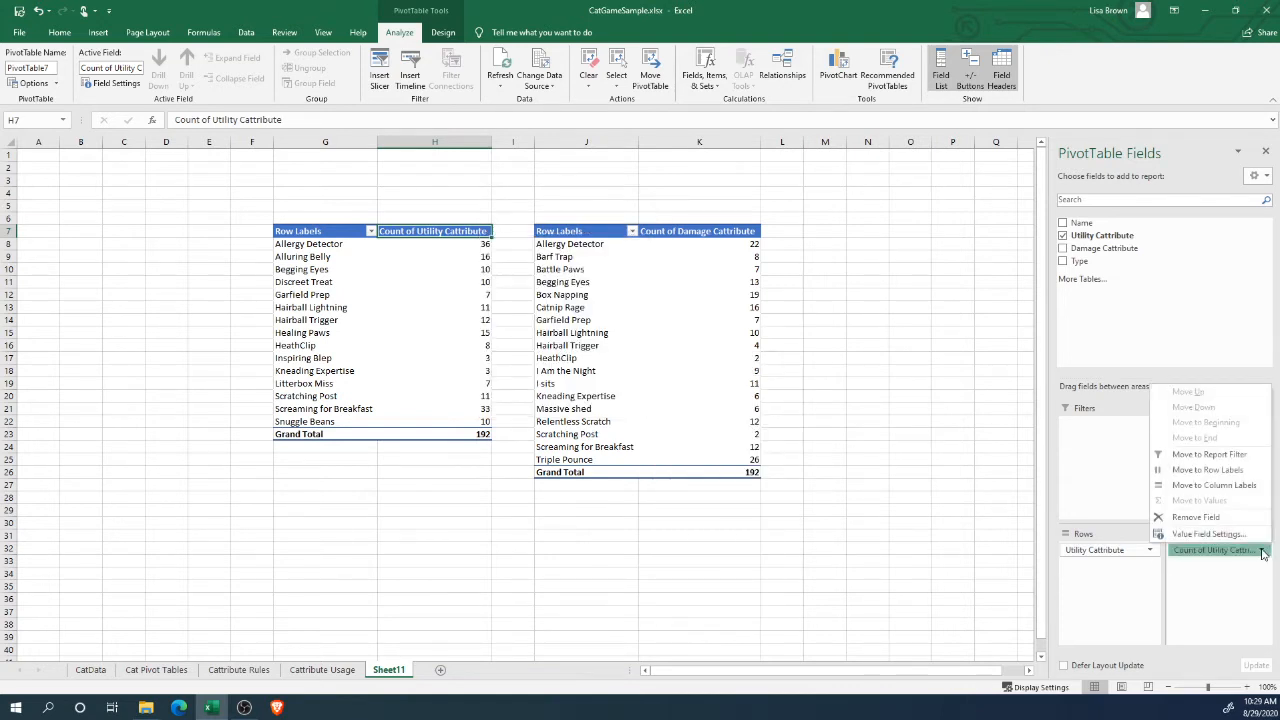
left_click(1228, 535)
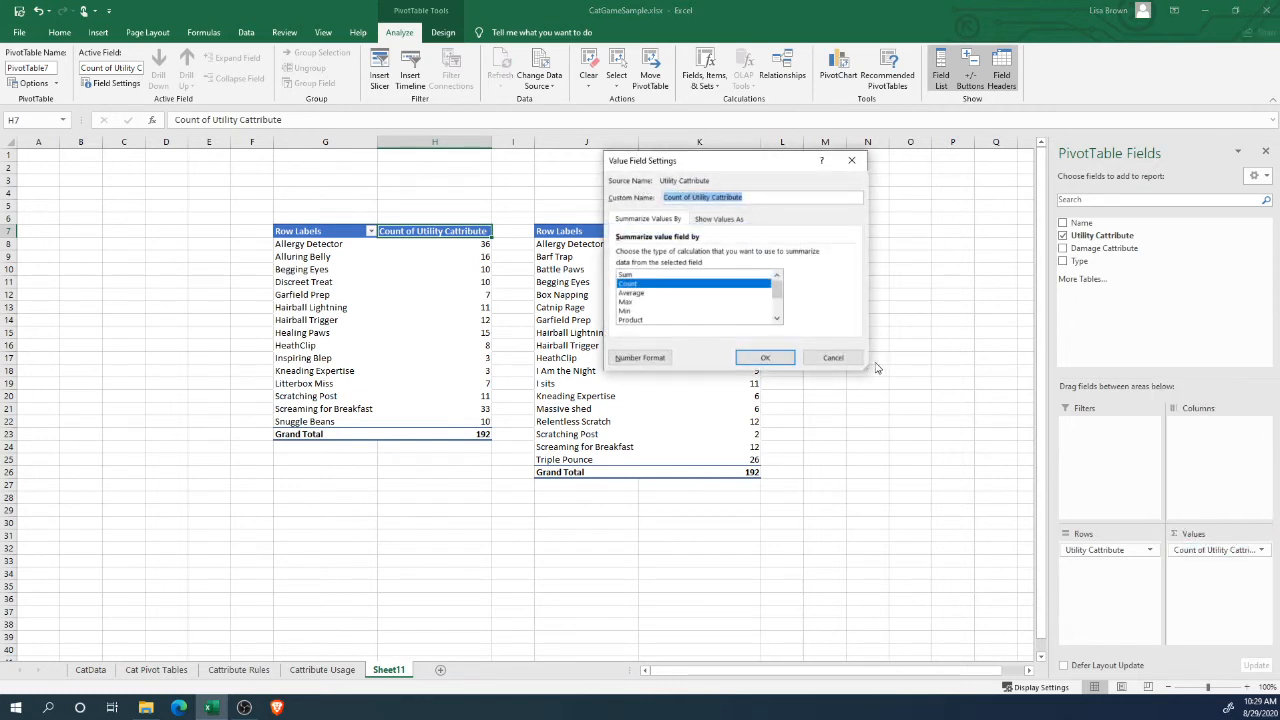
left_click(835, 358)
left_click(460, 281)
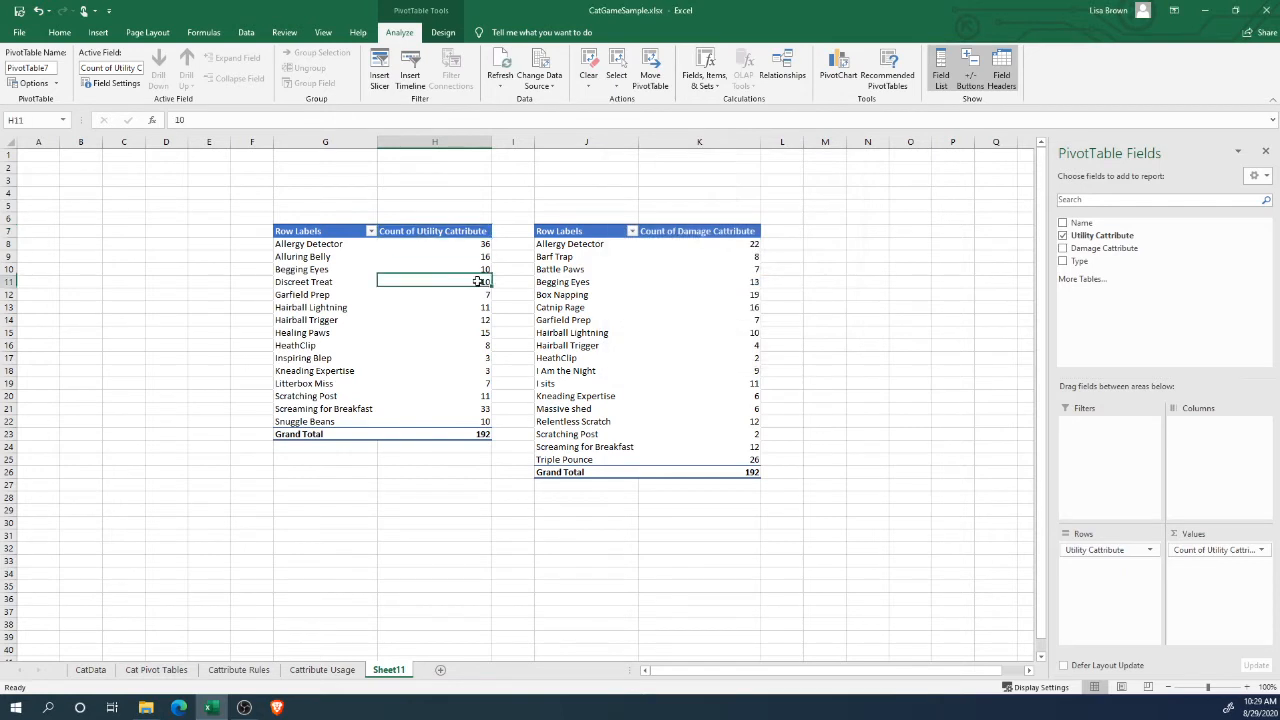
left_click_drag(460, 245, 451, 406)
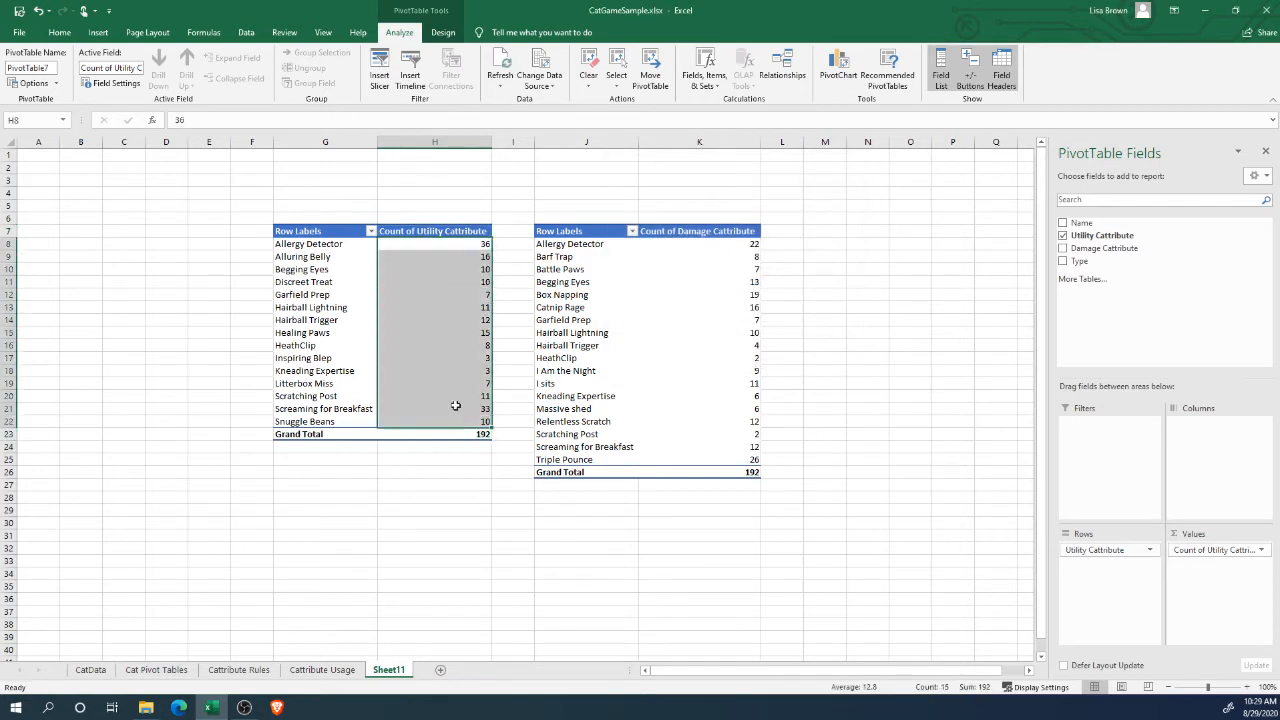
left_click(453, 228)
right_click(458, 226)
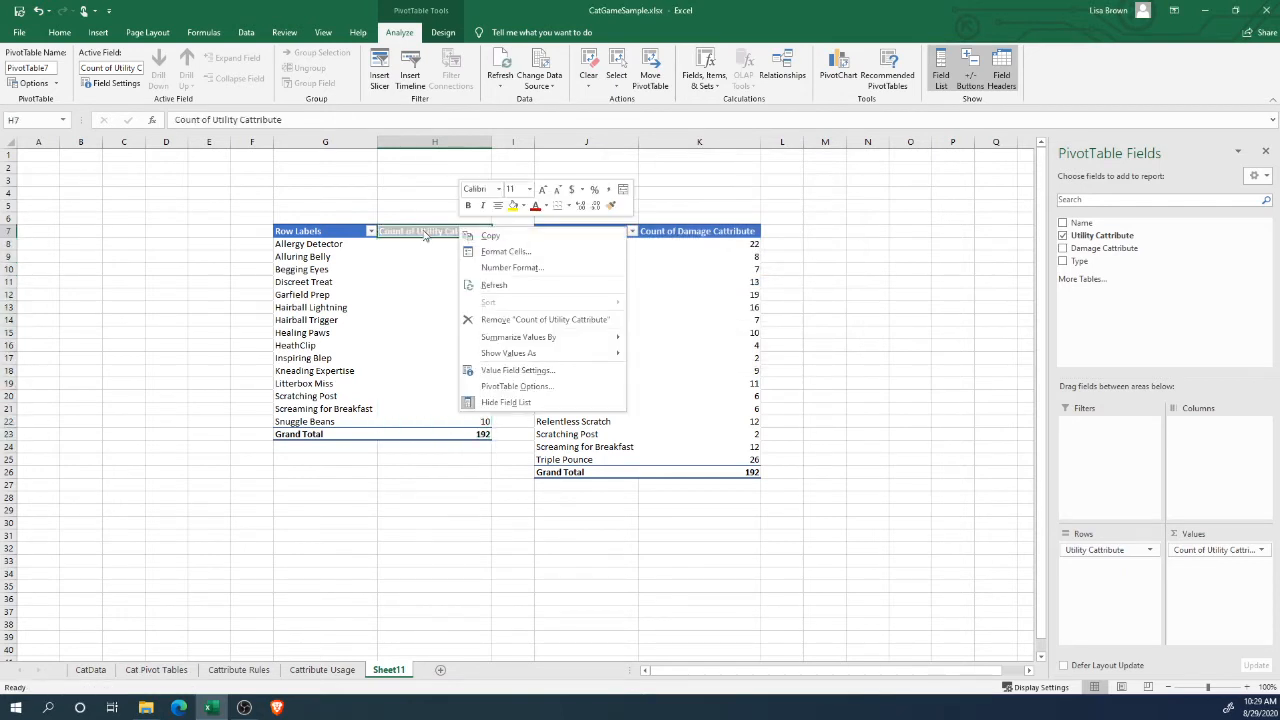
key("Escape")
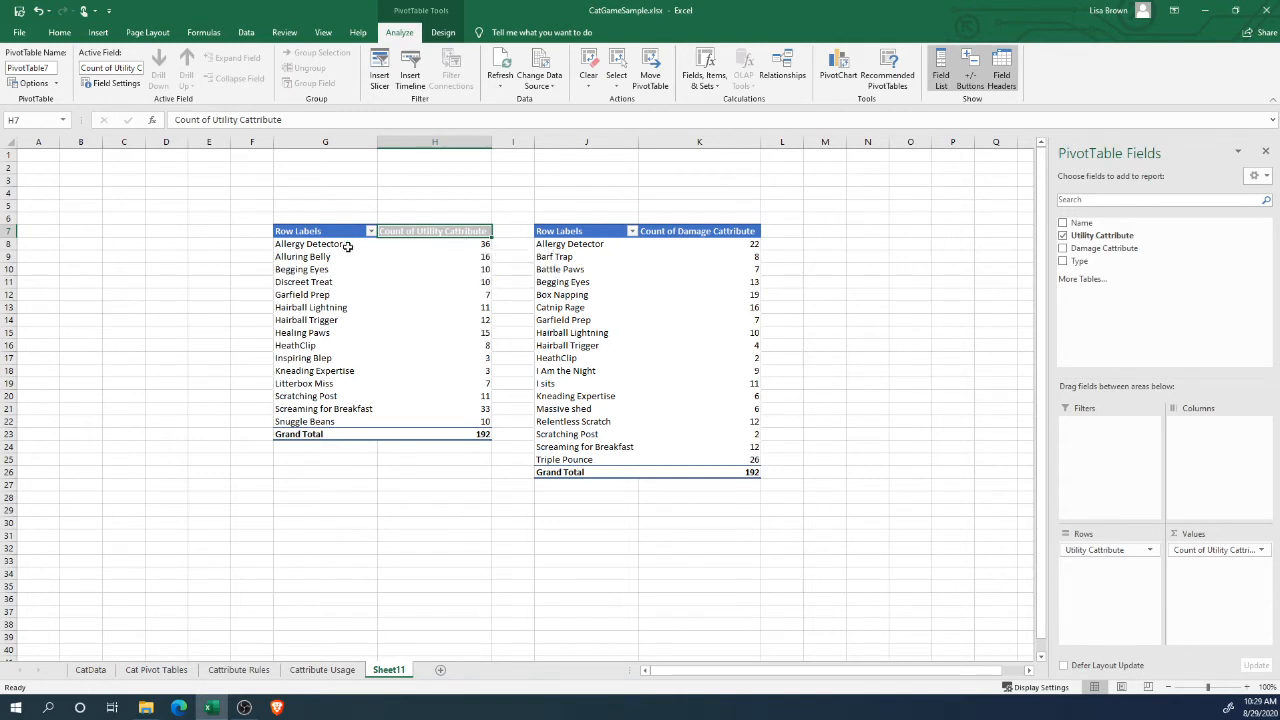
Compare Allergy Detector in both PivotTables, and check Scratching Post's Utility and Damage flags on the Cattribute Rules sheet.
left_click(318, 249)
left_click(582, 246)
left_click(350, 248)
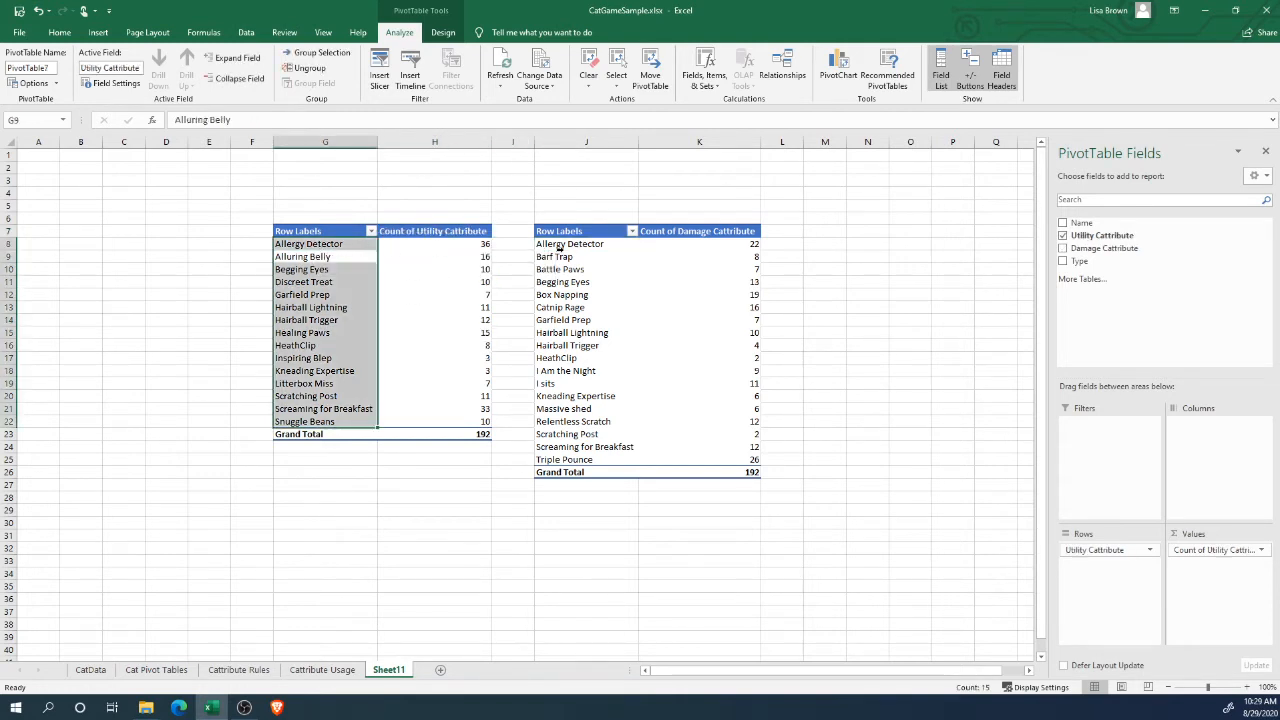
left_click(577, 249)
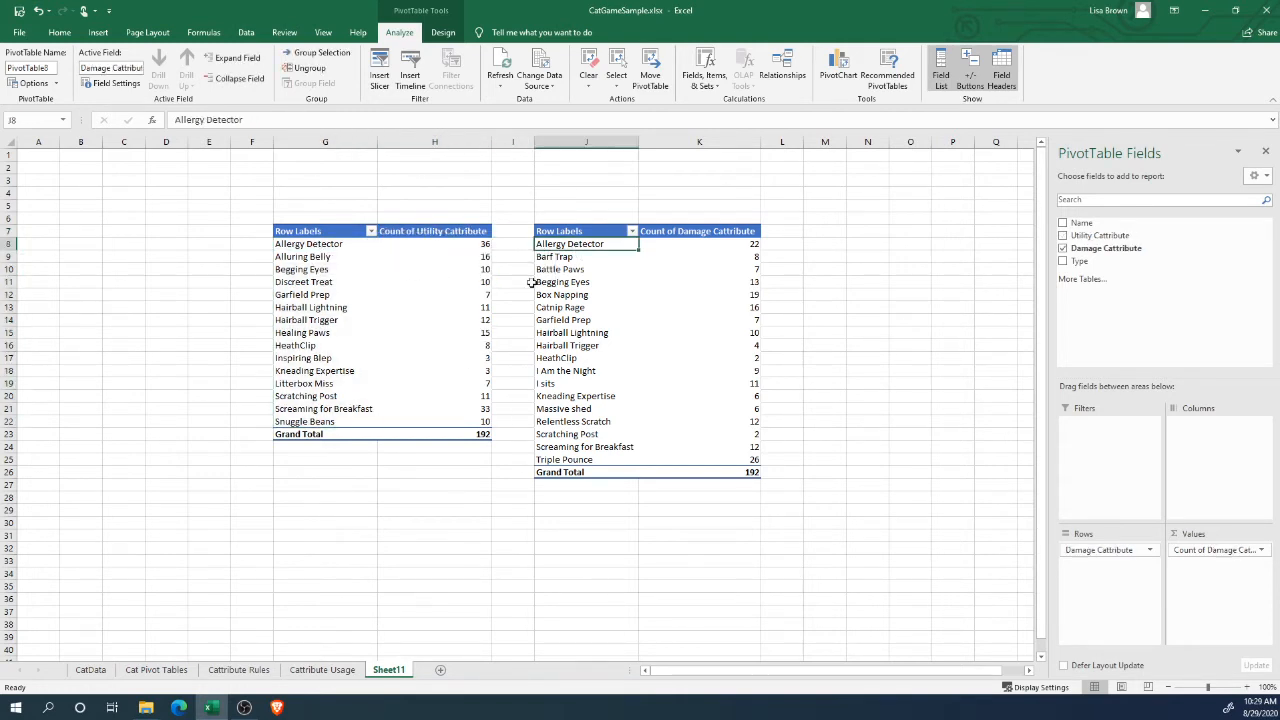
left_click(238, 670)
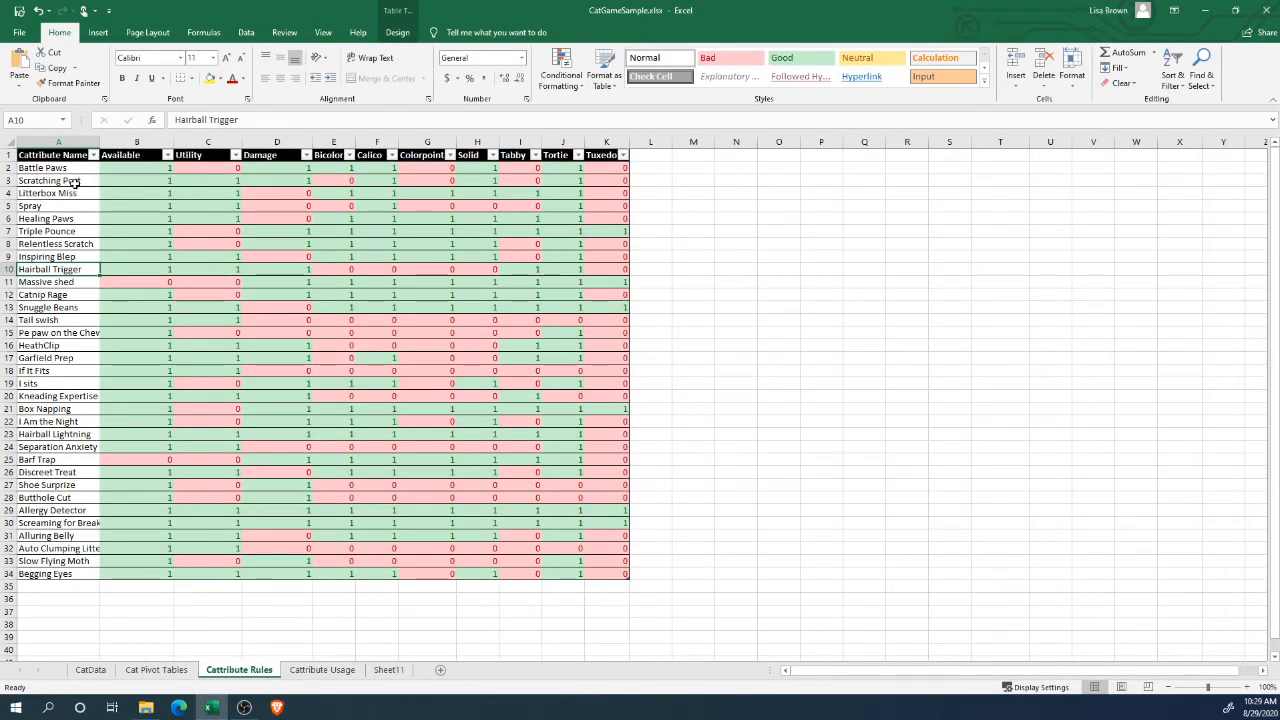
left_click(137, 183)
left_click(191, 180)
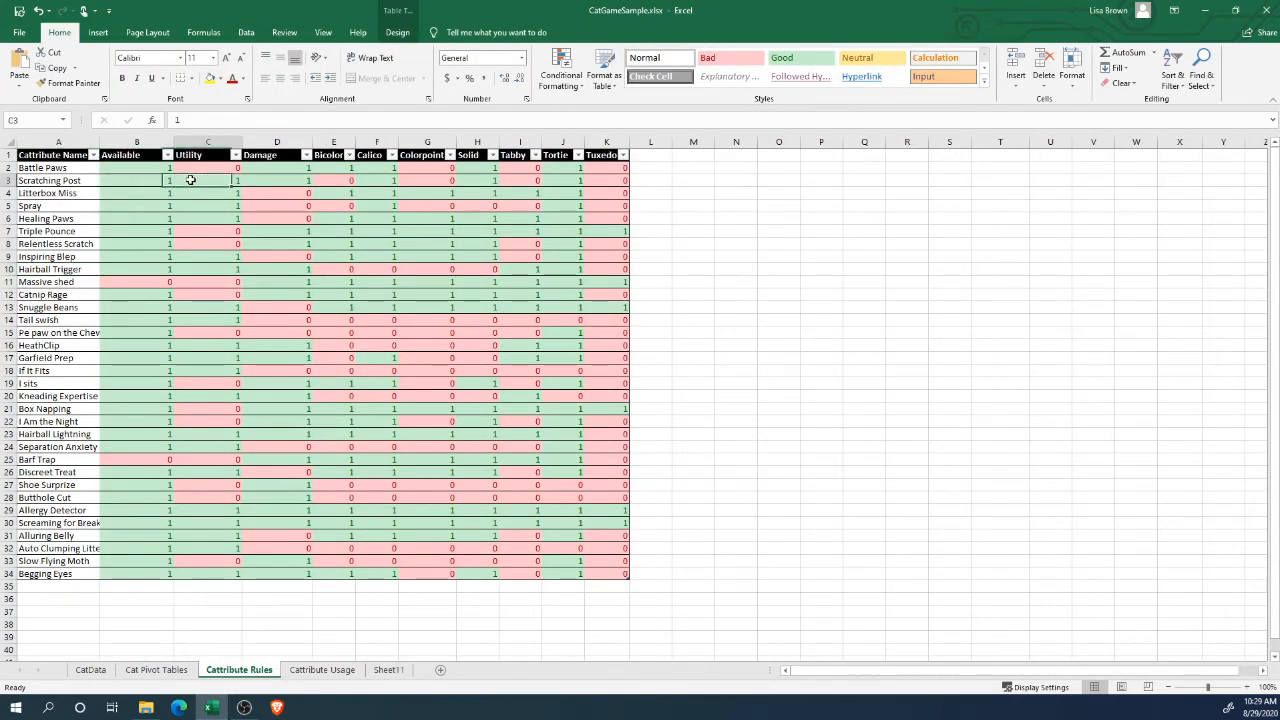
left_click(261, 179)
left_click(228, 180)
left_click(266, 178)
left_click(218, 182)
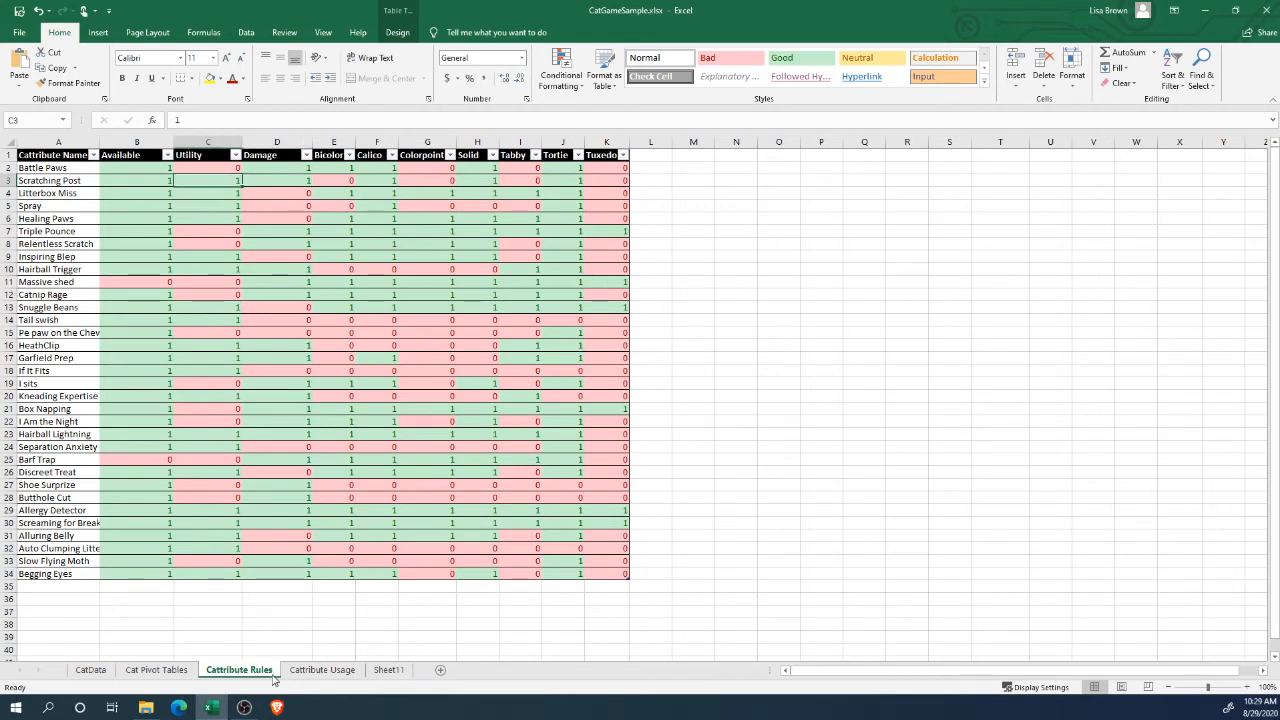
Name the Utility Cattribute PivotTable on Sheet11 UtilityCattributeTable.
left_click(390, 670)
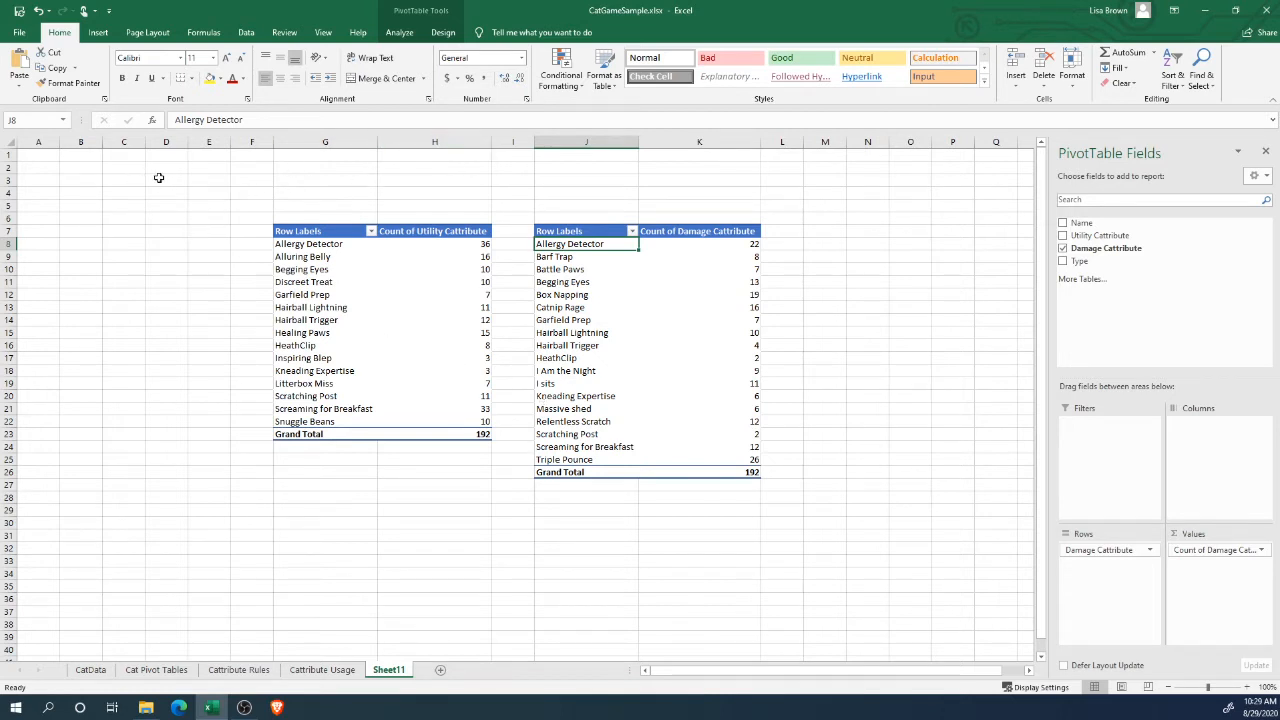
left_click(399, 32)
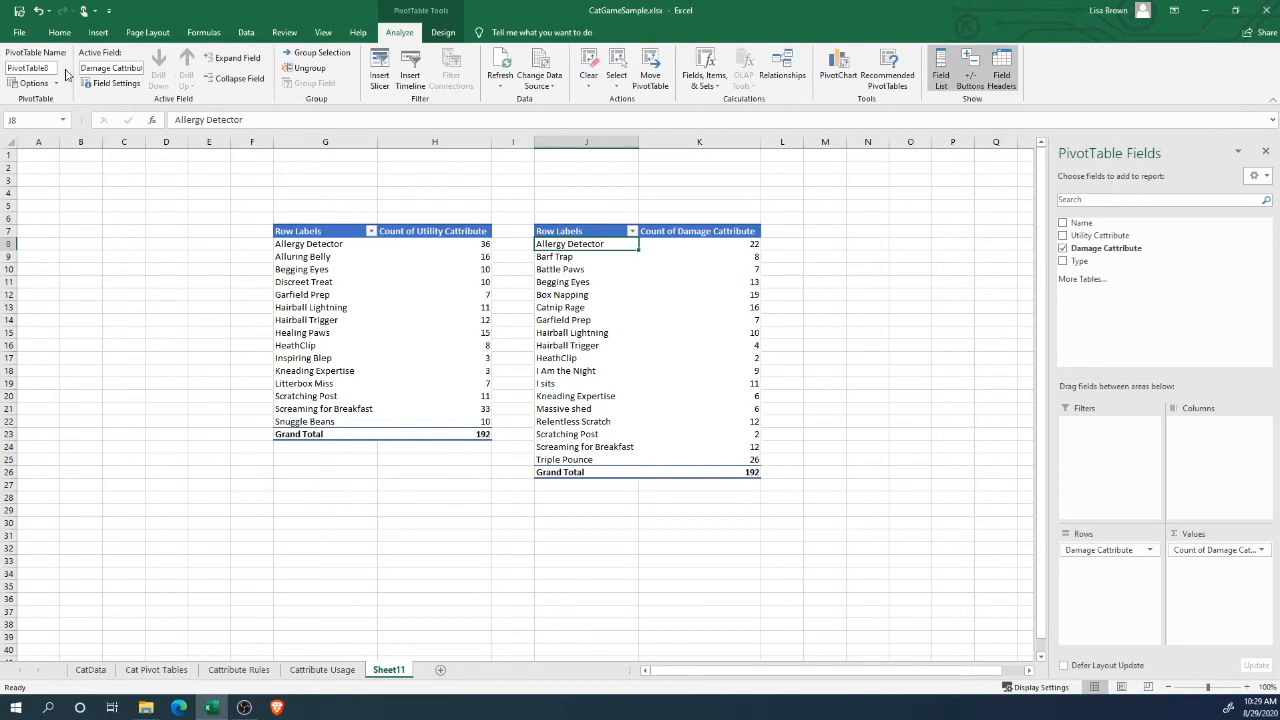
left_click(350, 257)
left_click(42, 68)
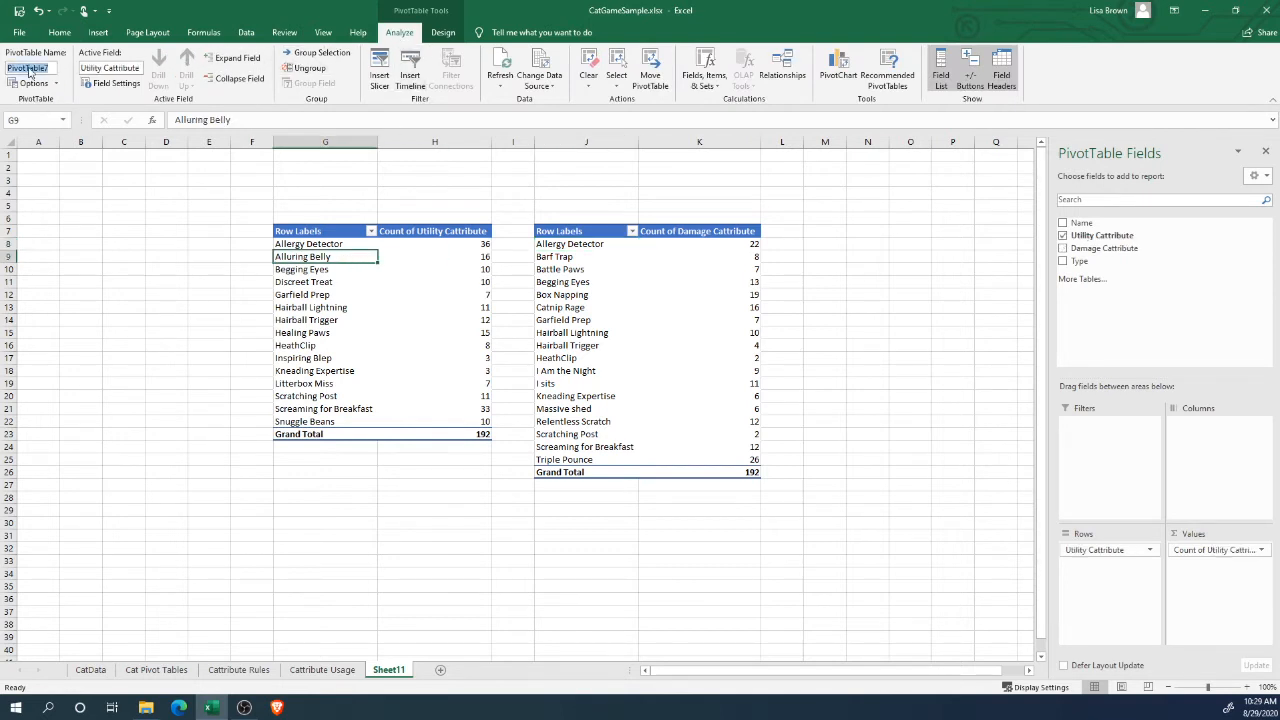
double_click(40, 67)
type("UtilityCattribute")
key("BackSpace")
key("BackSpace")
key("BackSpace")
key("BackSpace")
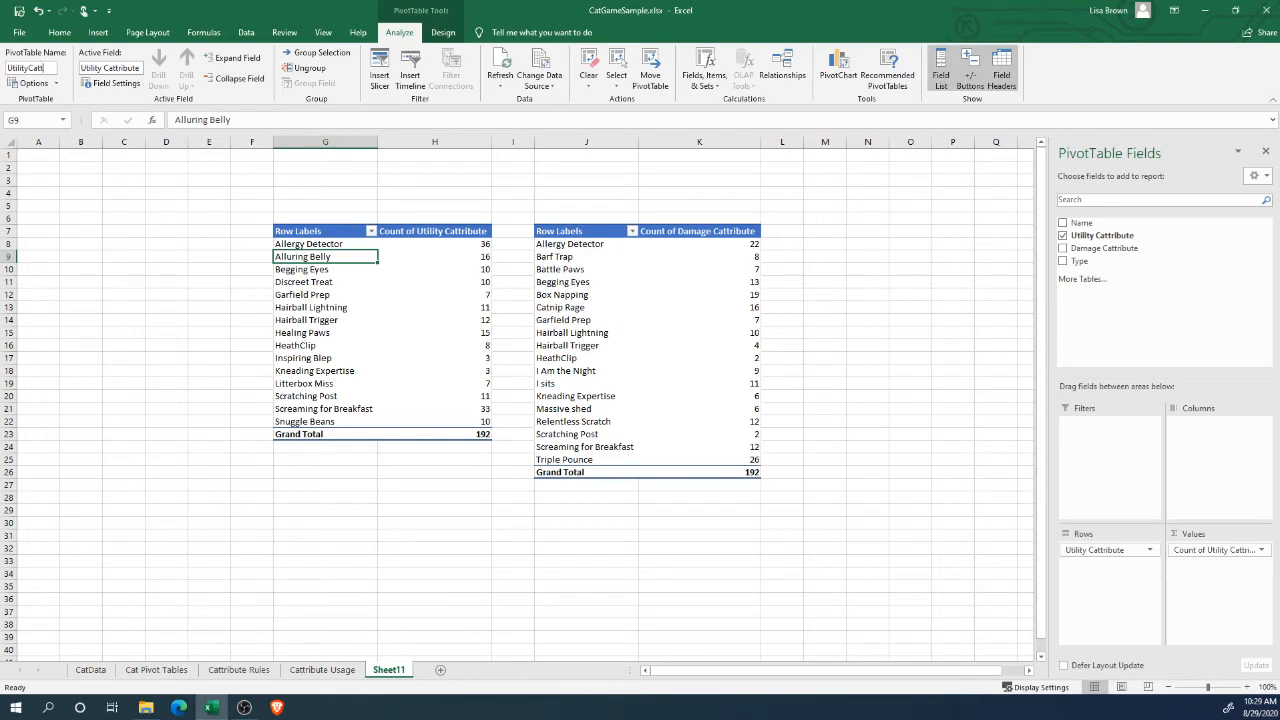
type("bute")
Name the Damage Cattribute PivotTable DamageCattributeTable.
left_click(712, 368)
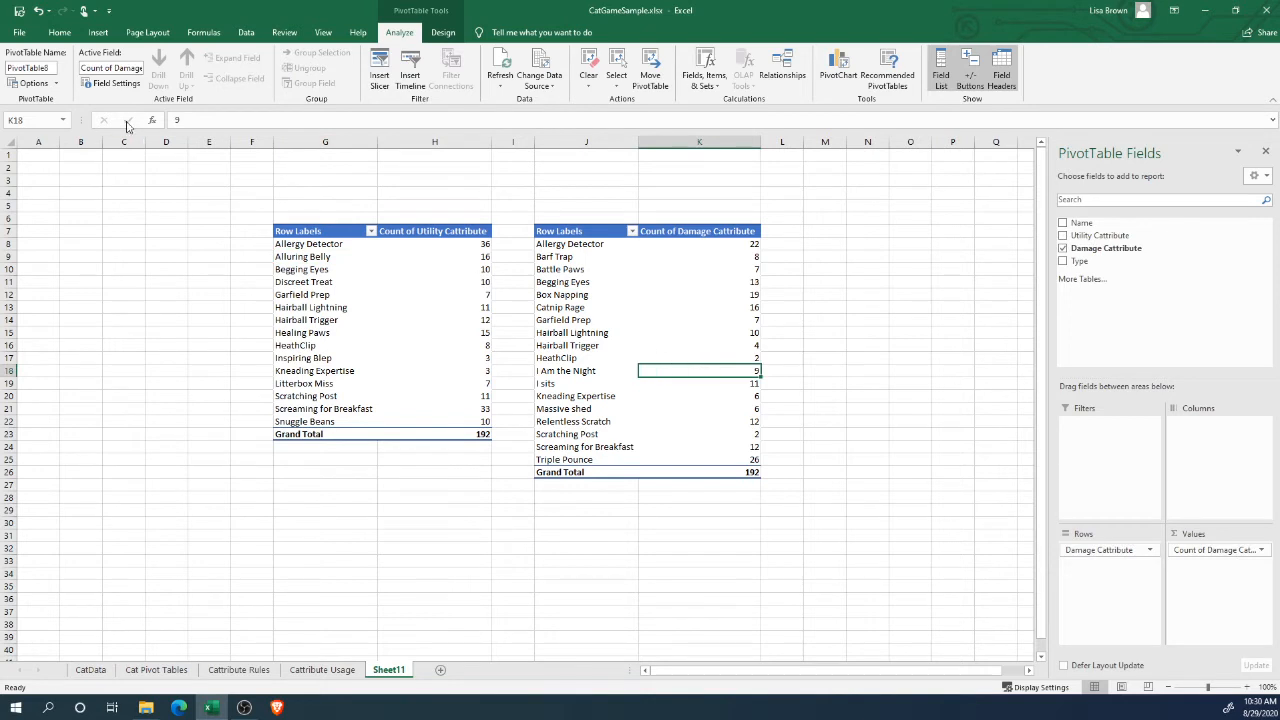
left_click(48, 69)
type("Dama")
type("geCattributeD")
key("Return")
left_click(296, 197)
Insert a Type slicer for the Utility Cattribute PivotTable and place it beside the table over columns B to D.
left_click(471, 266)
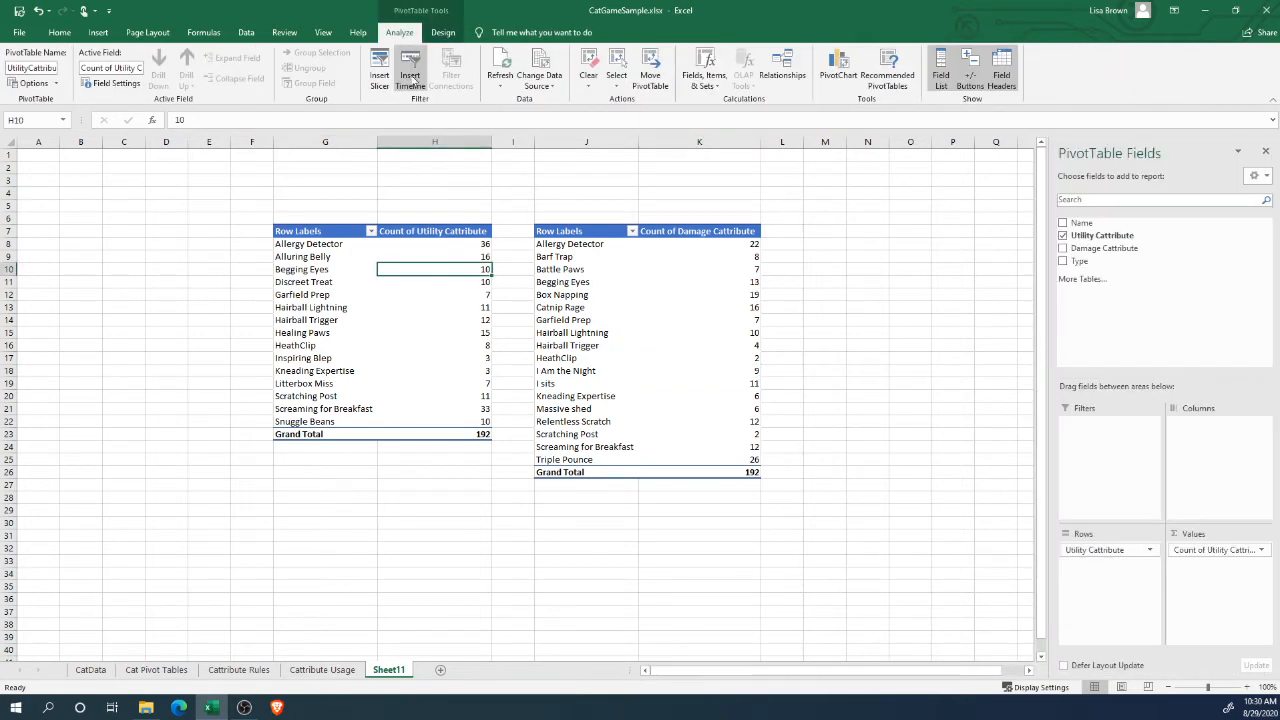
left_click(379, 76)
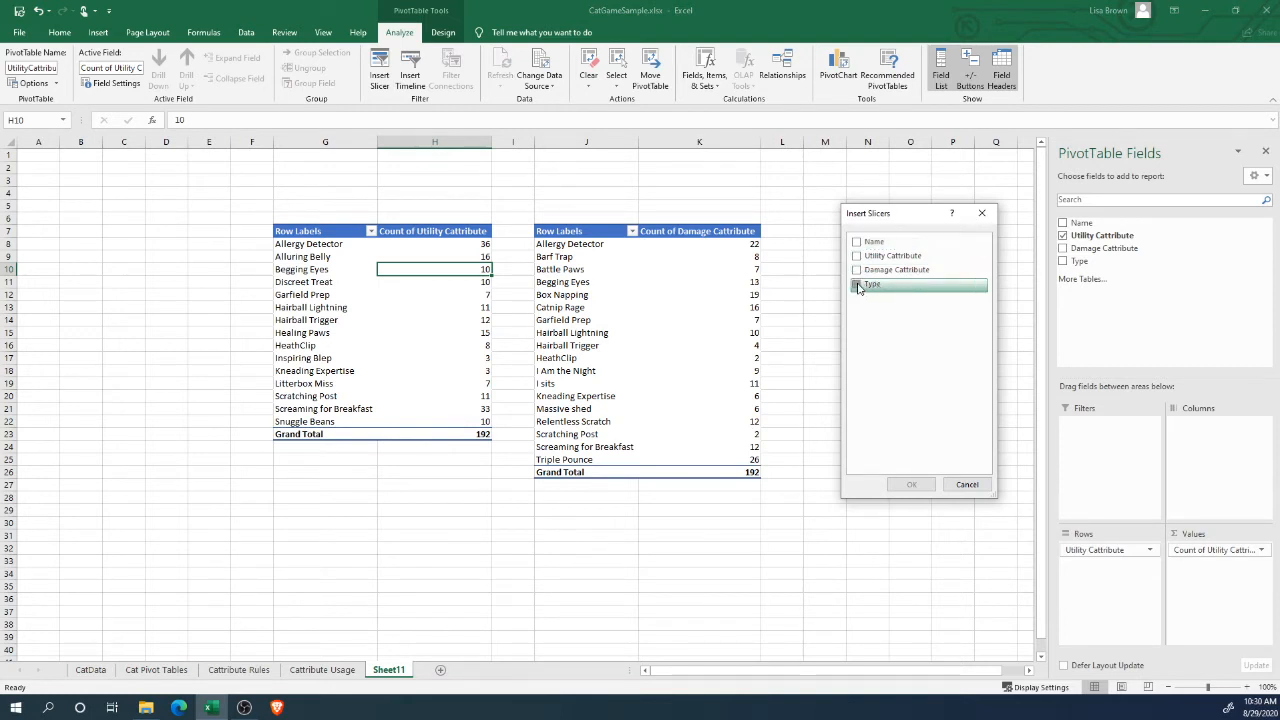
left_click(857, 285)
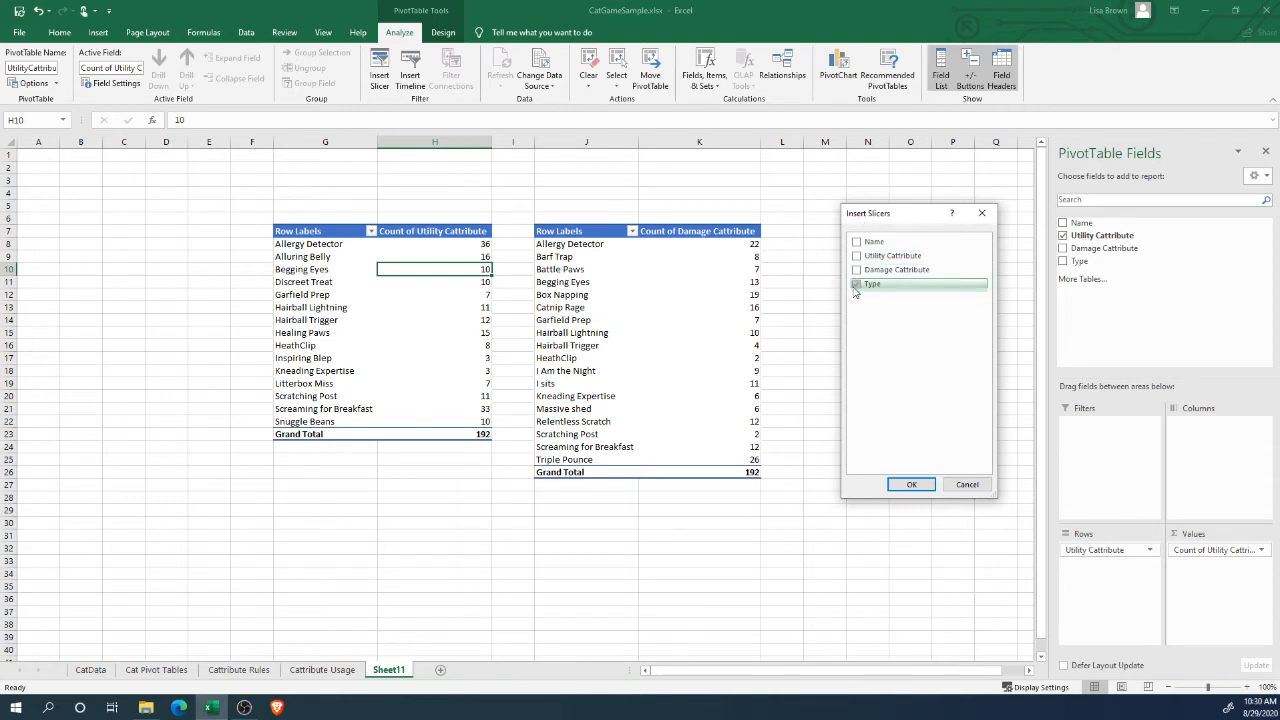
left_click(912, 485)
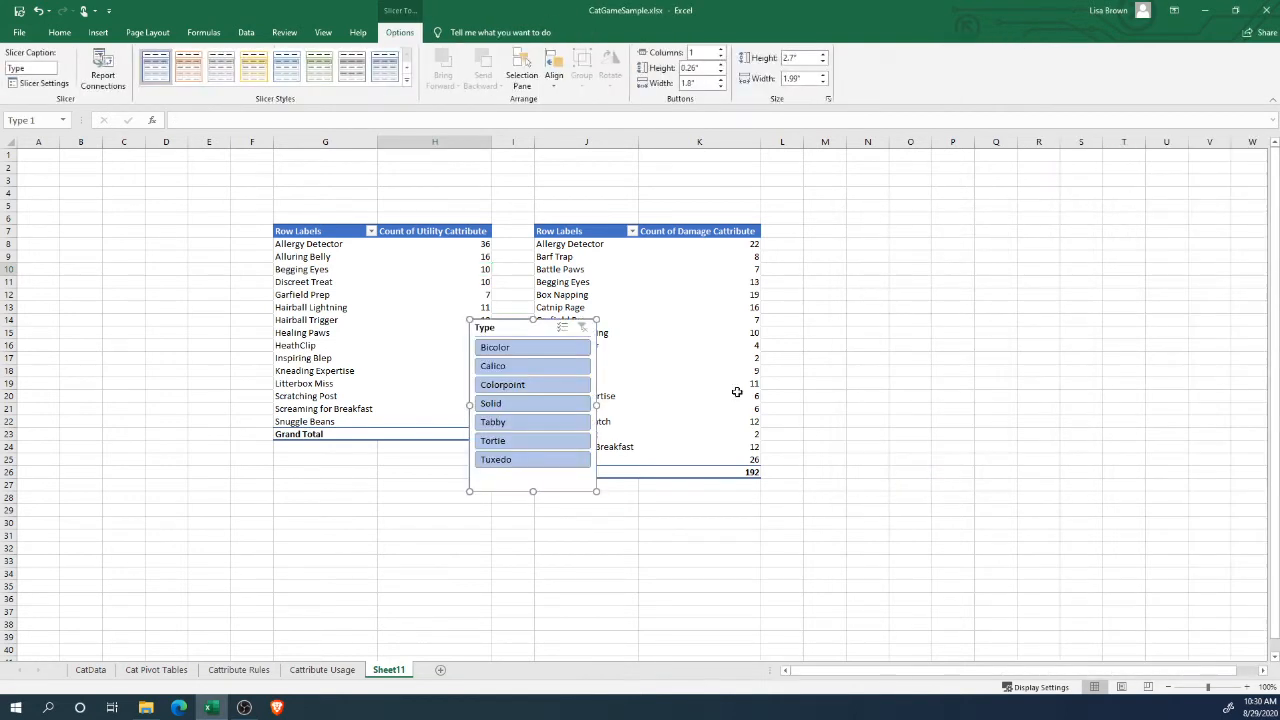
left_click_drag(528, 330, 114, 191)
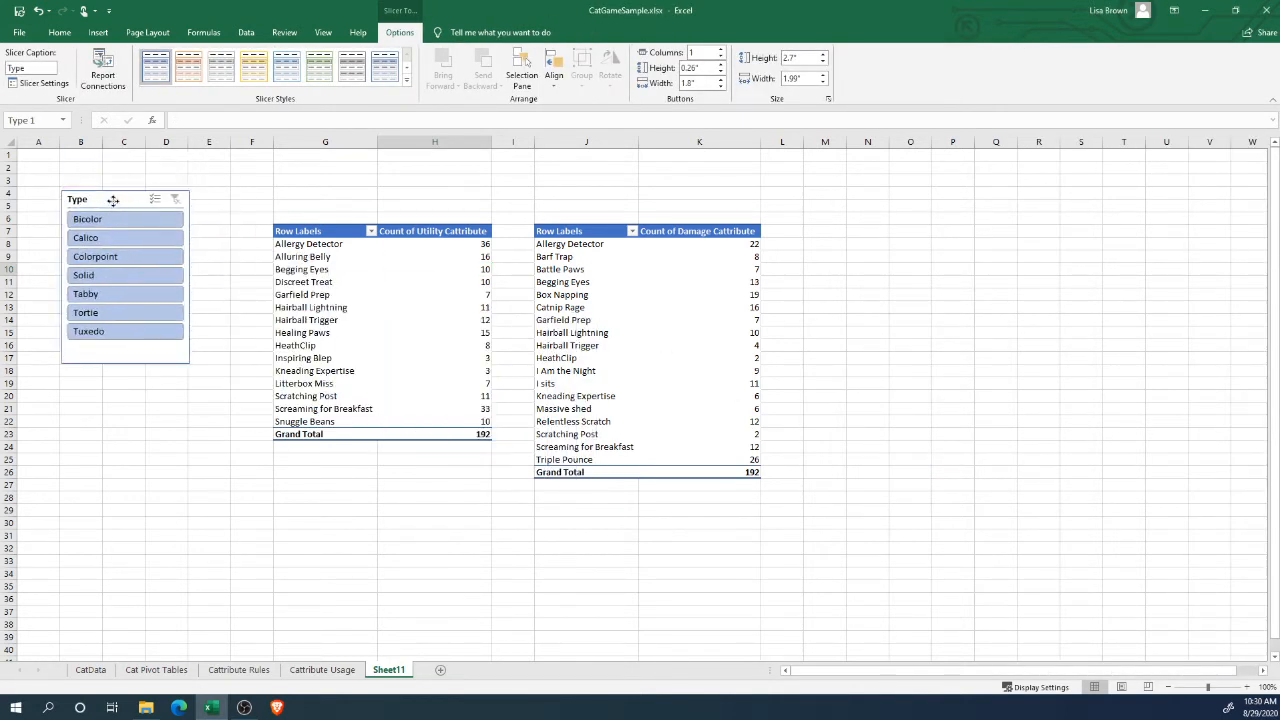
Try several cat types in the Type slicer to filter the Utility Cattribute PivotTable, ending with Bicolor.
left_click(122, 257)
left_click(134, 277)
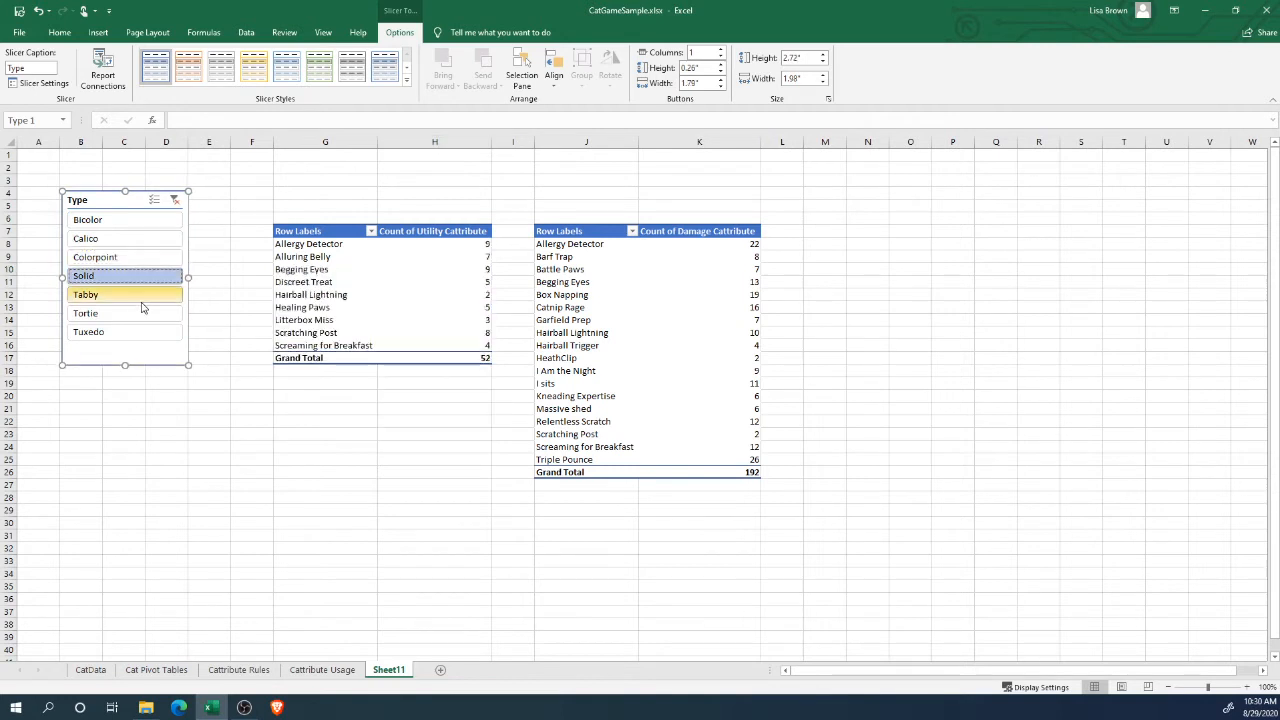
left_click(145, 239)
left_click(147, 221)
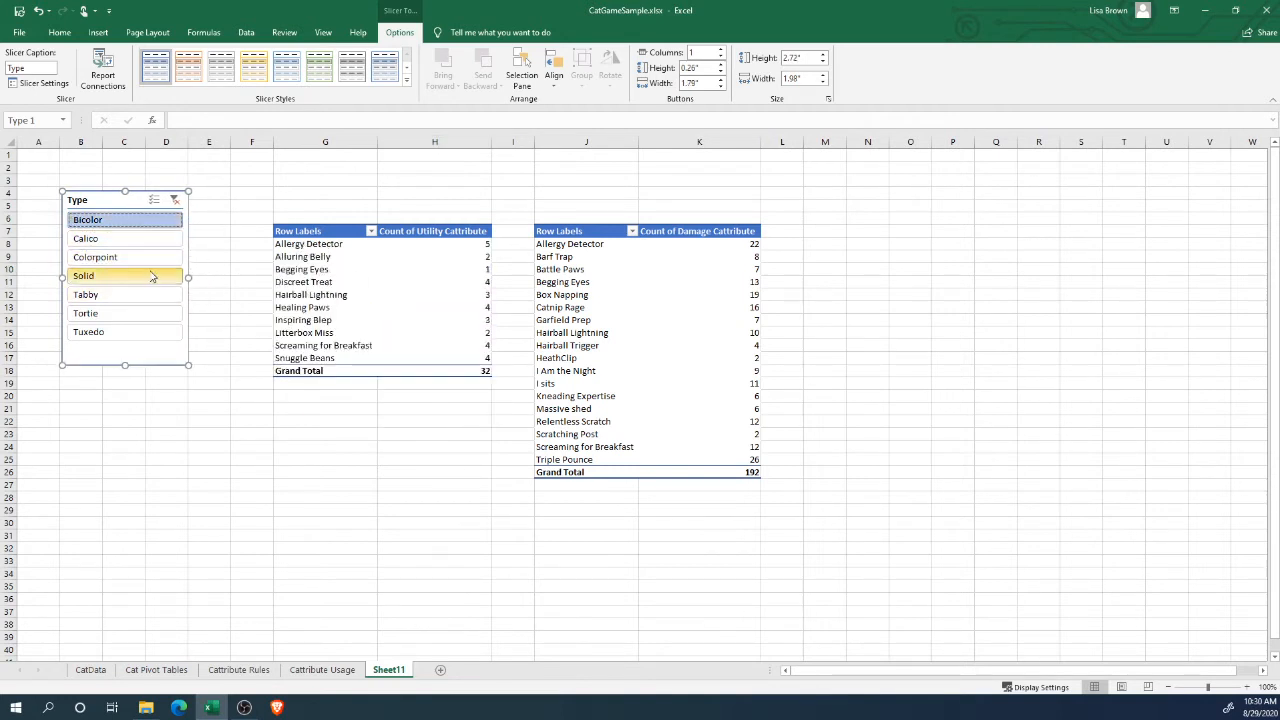
left_click(152, 276)
left_click(150, 314)
left_click(150, 277)
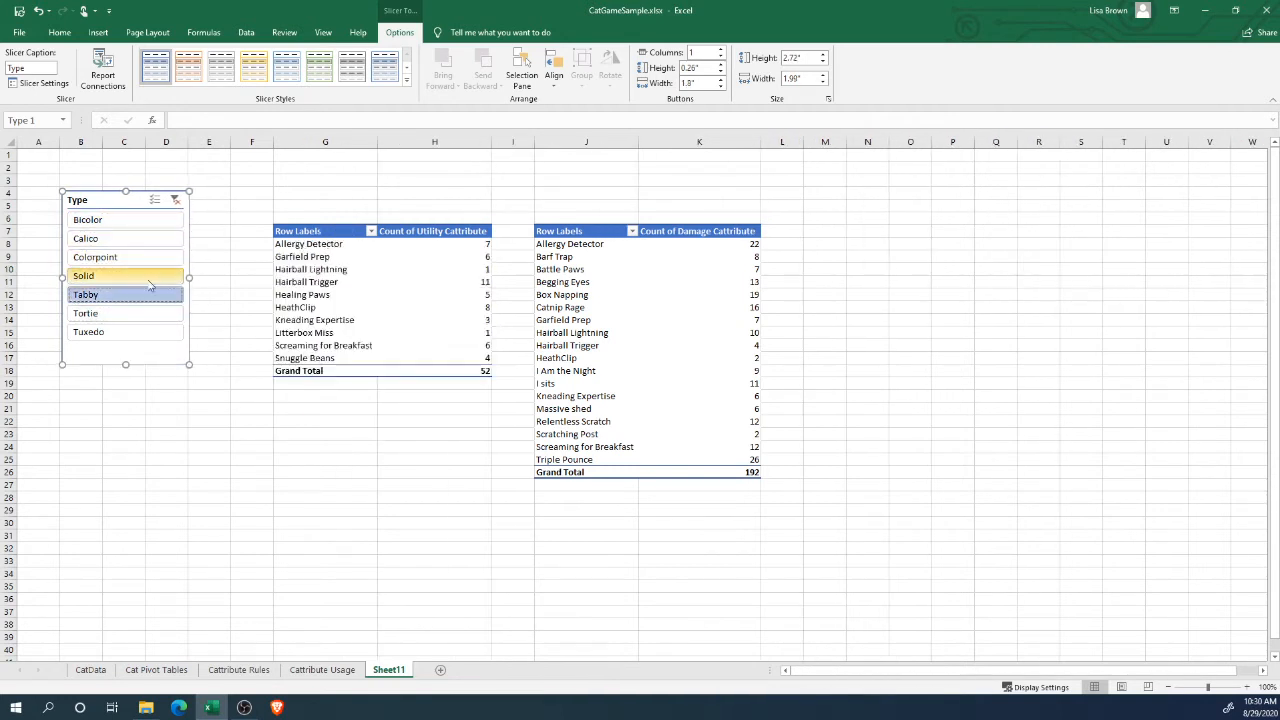
left_click(150, 258)
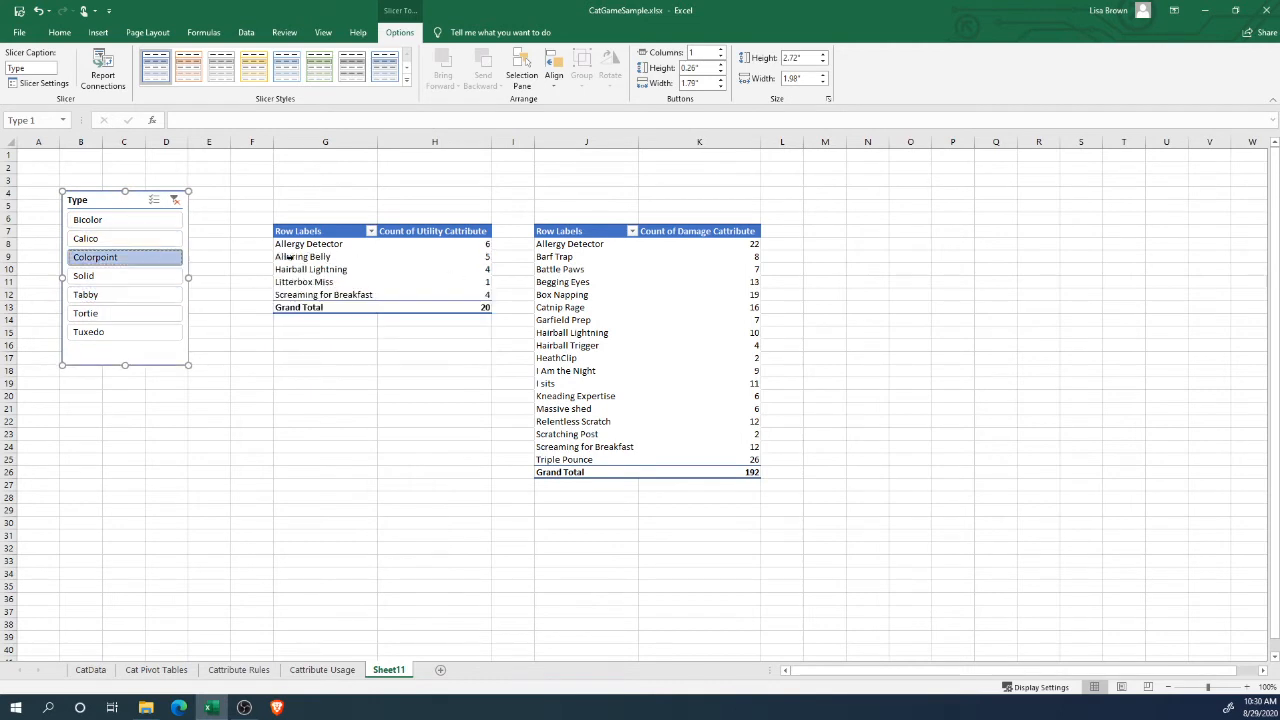
left_click(132, 239)
left_click(128, 220)
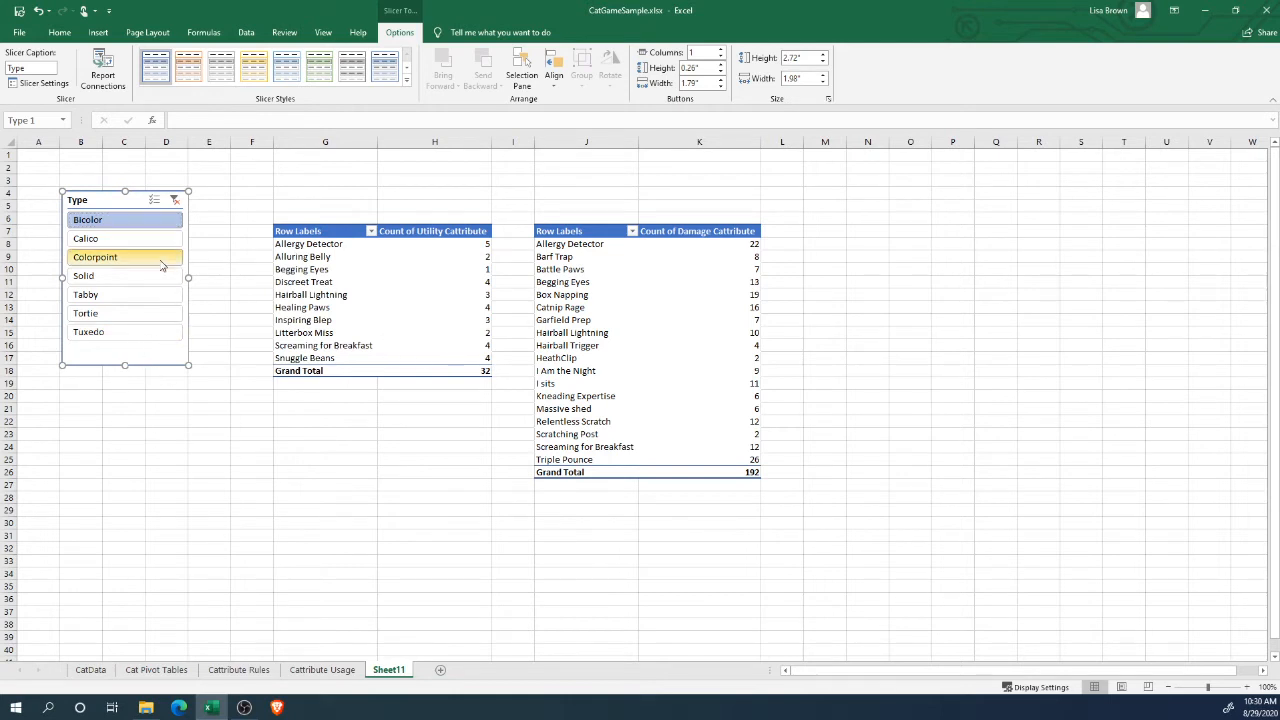
Connect the Type slicer to DamageCattributeTable as well, so that it filters both PivotTables.
left_click(260, 199)
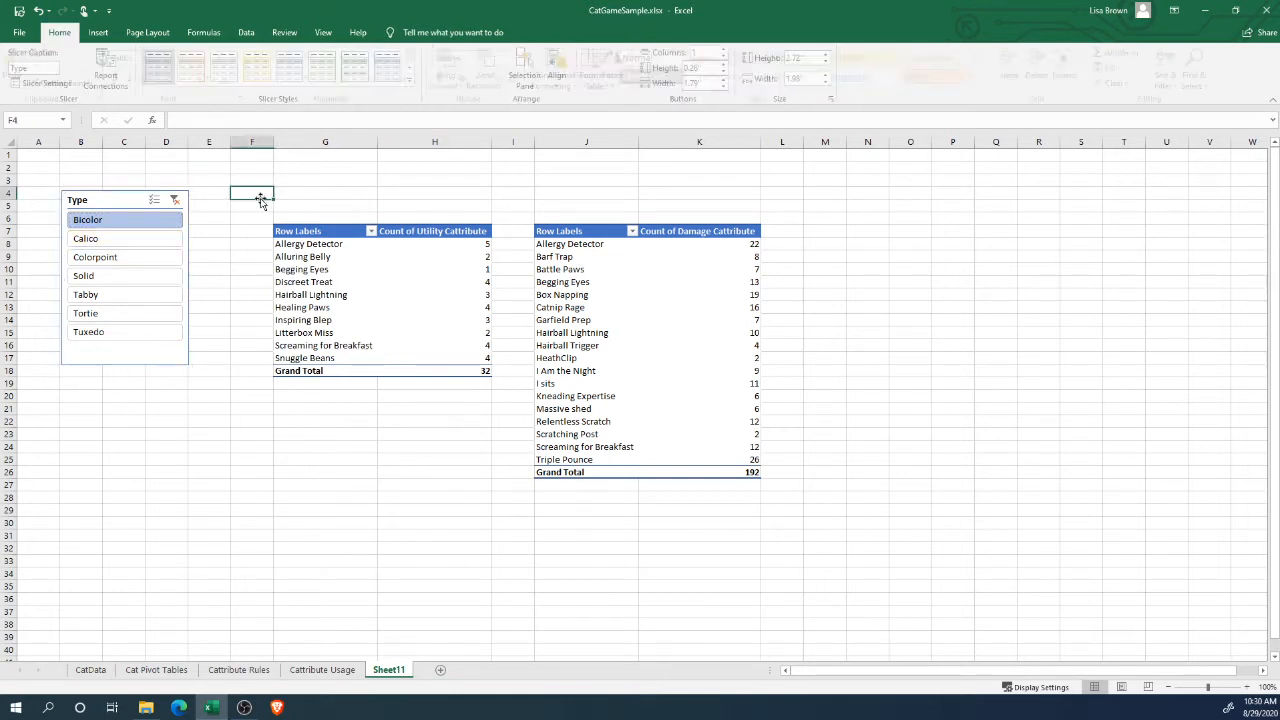
left_click(157, 355)
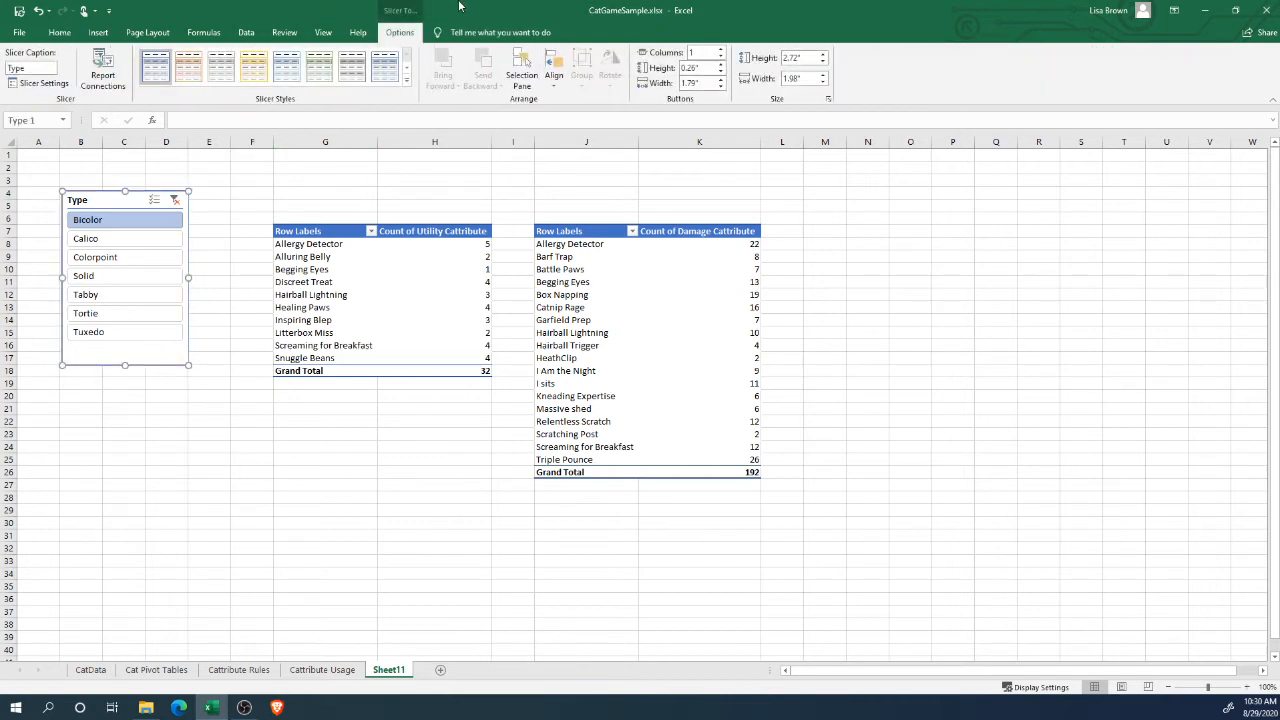
left_click(112, 72)
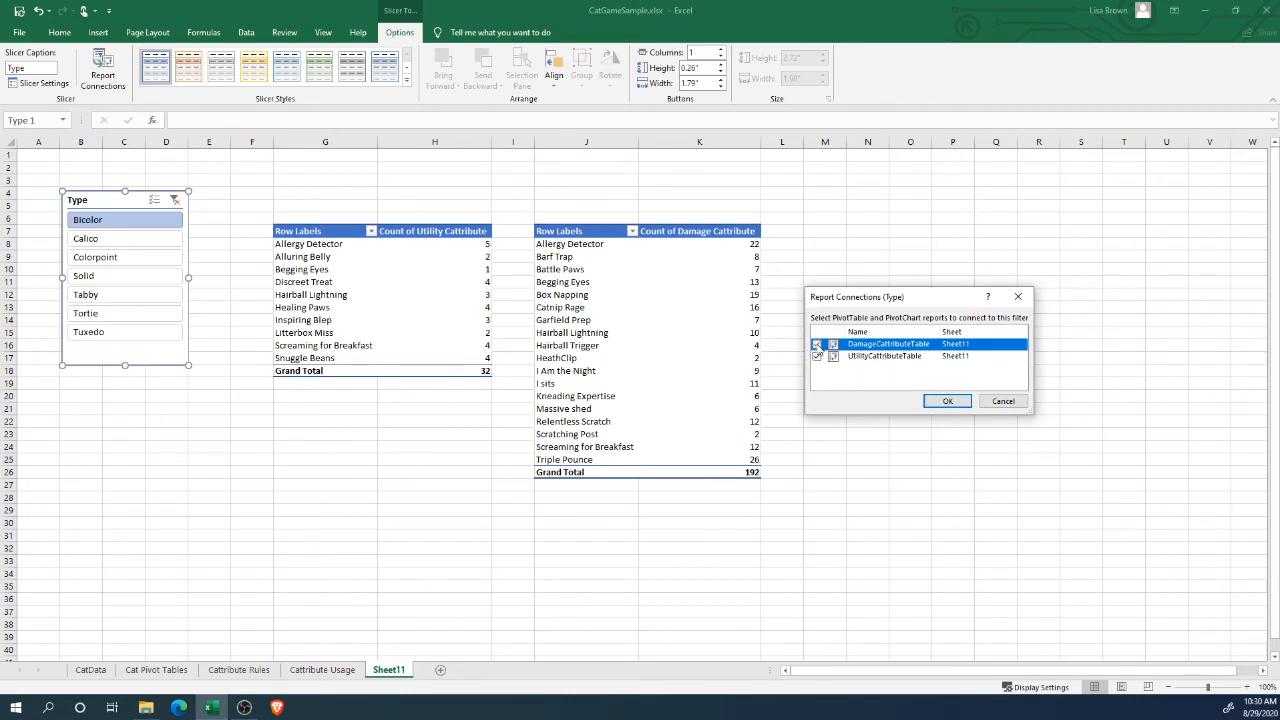
left_click(817, 344)
left_click(946, 400)
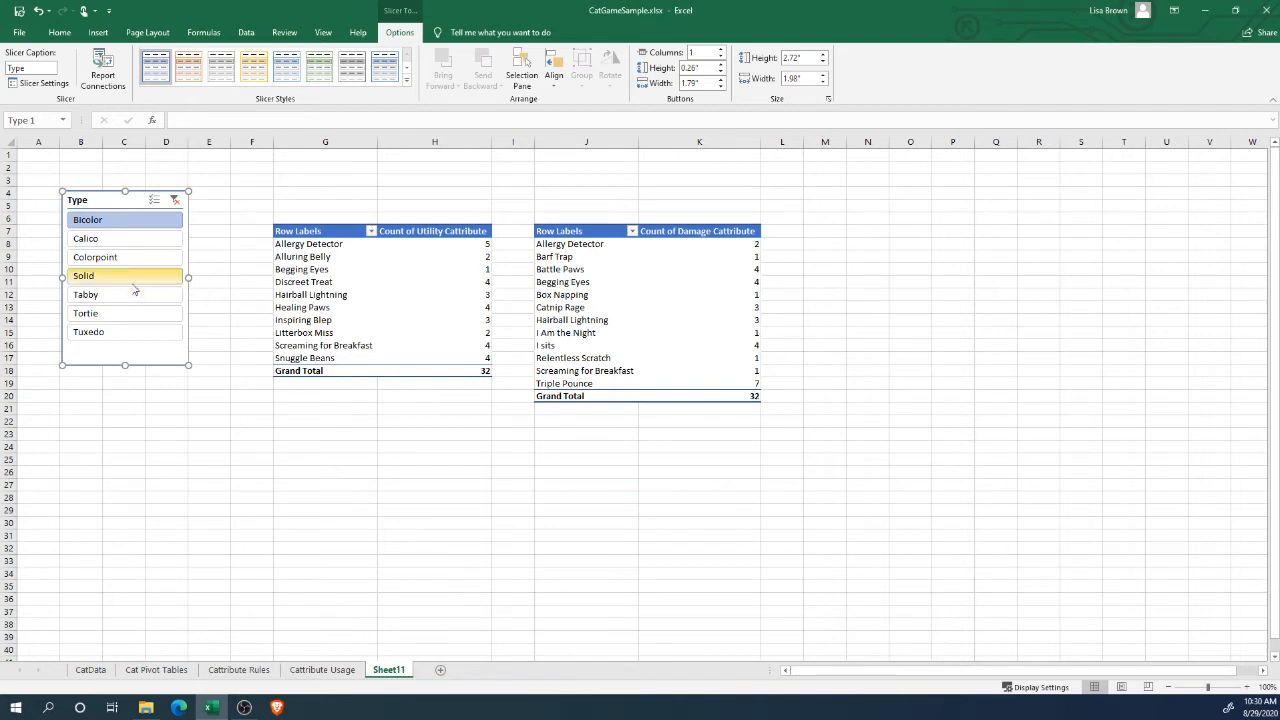
Filter both PivotTables by Solid, Tabby, Tuxedo and Bicolor in turn with the Type slicer, and clear the filter.
left_click(133, 284)
left_click(126, 298)
left_click(126, 334)
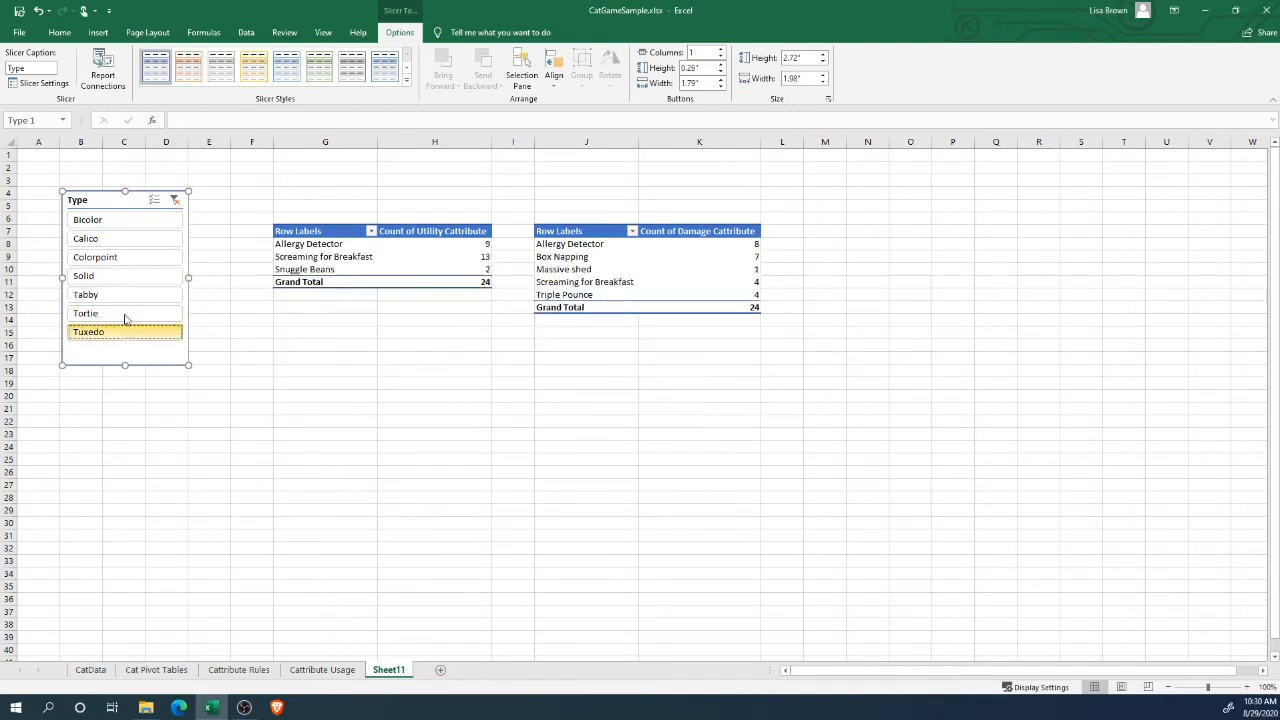
left_click(118, 220)
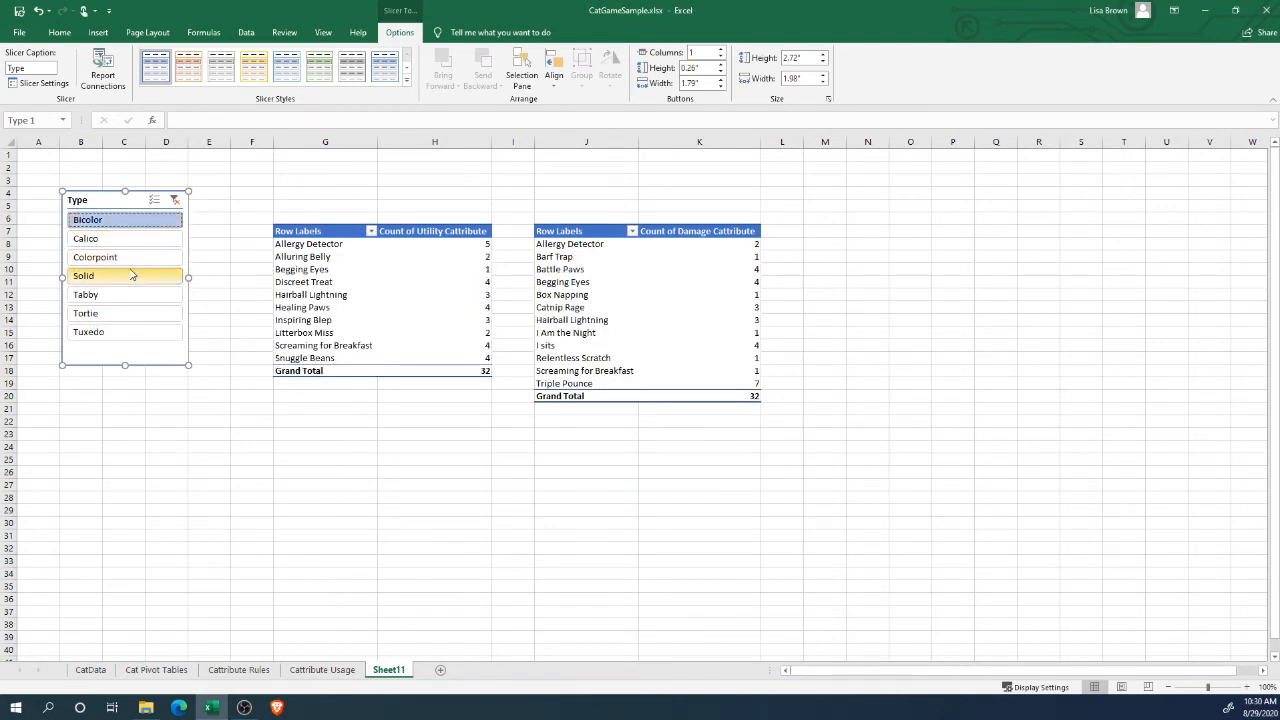
left_click(133, 275)
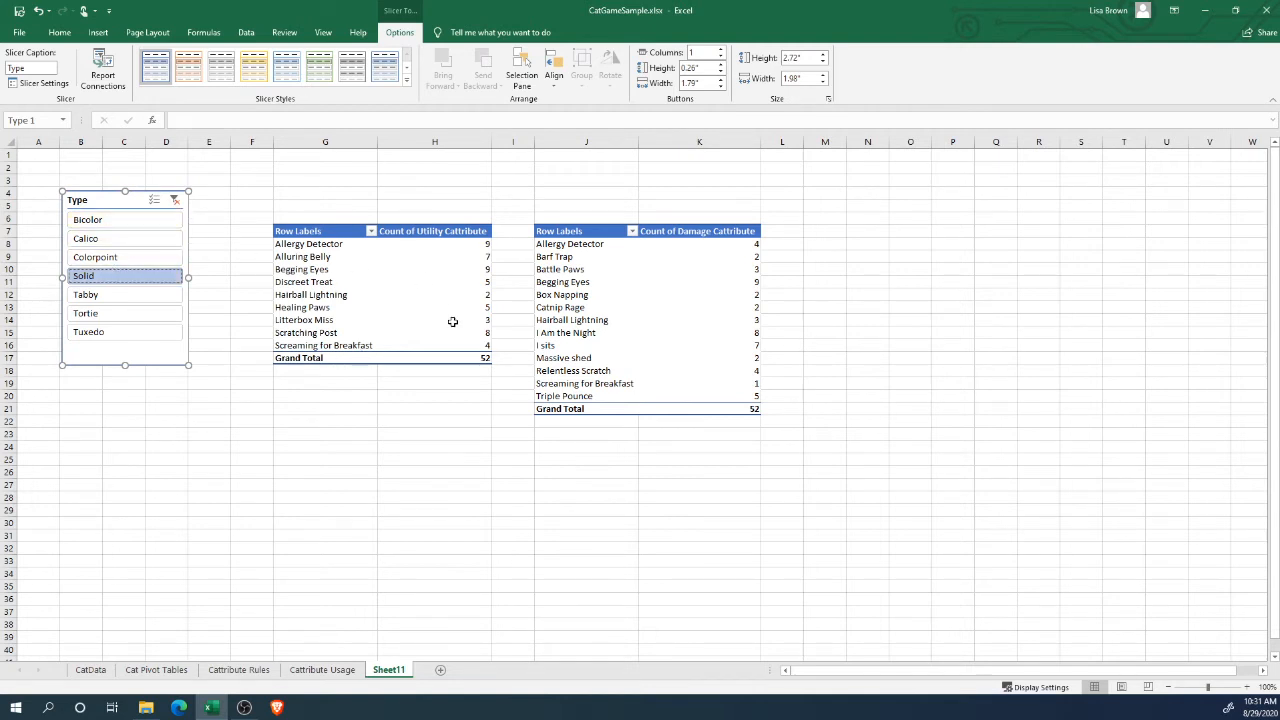
right_click(466, 232)
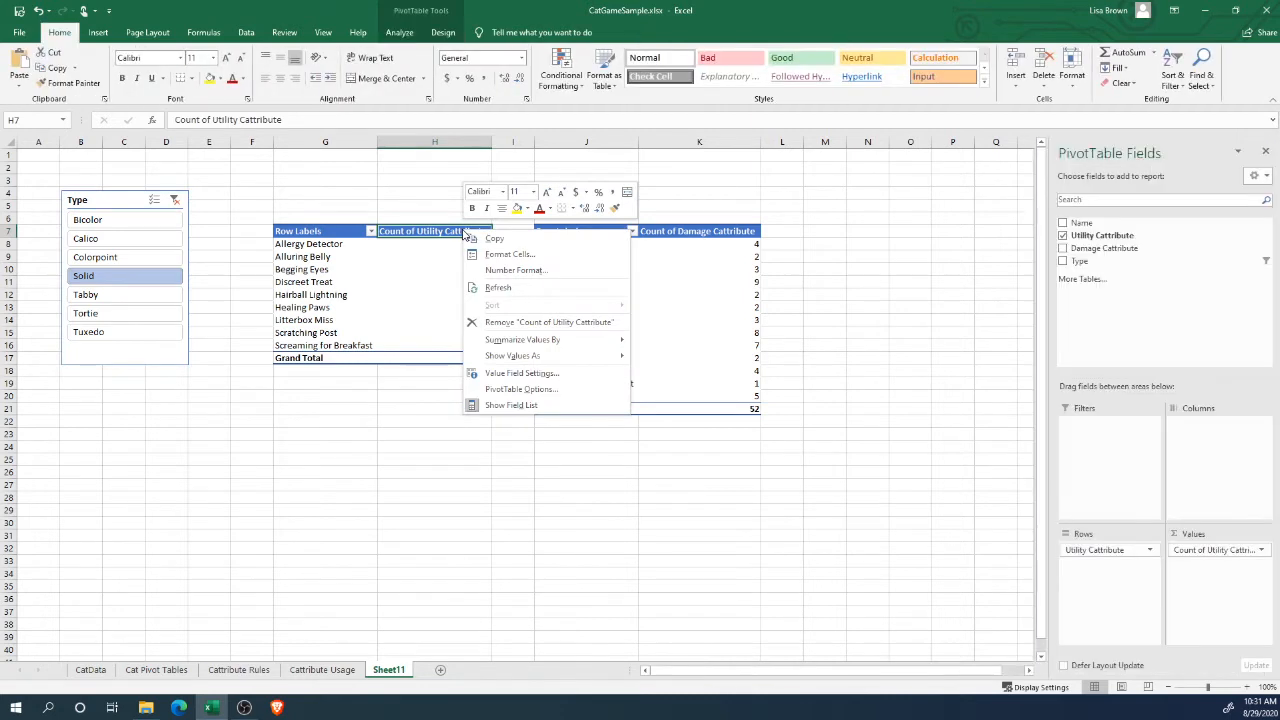
left_click(120, 295)
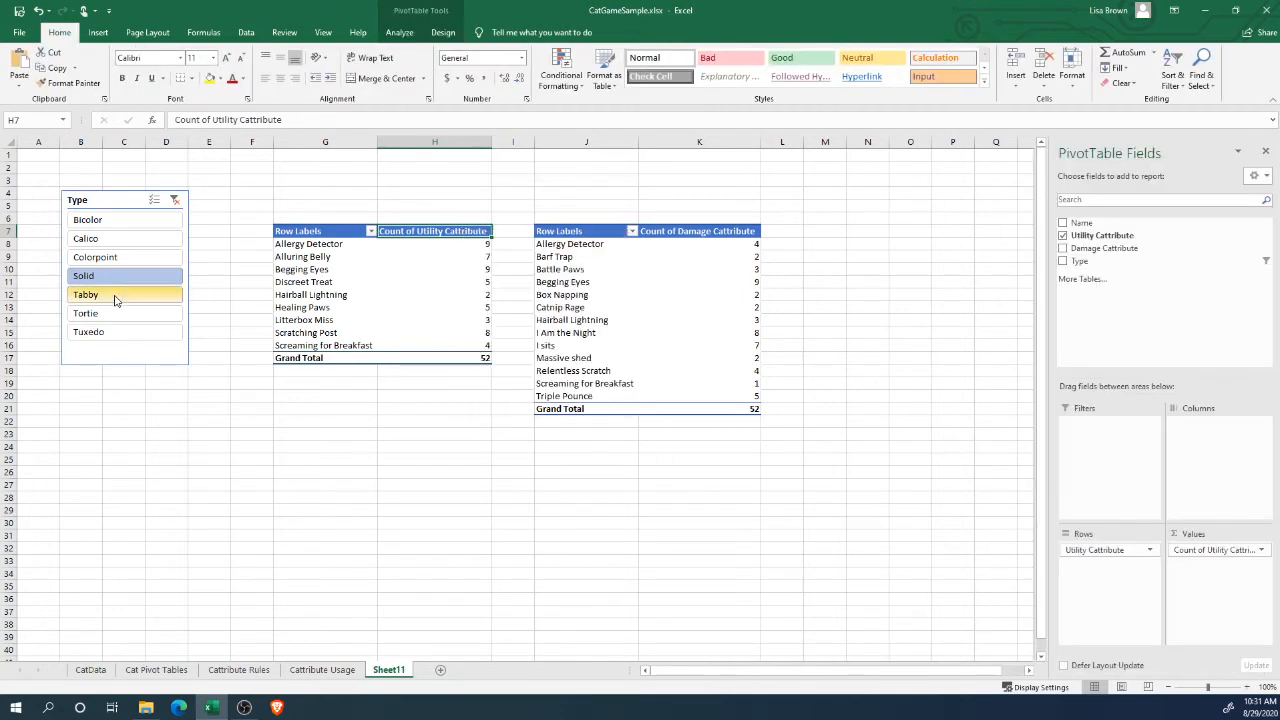
left_click(120, 295)
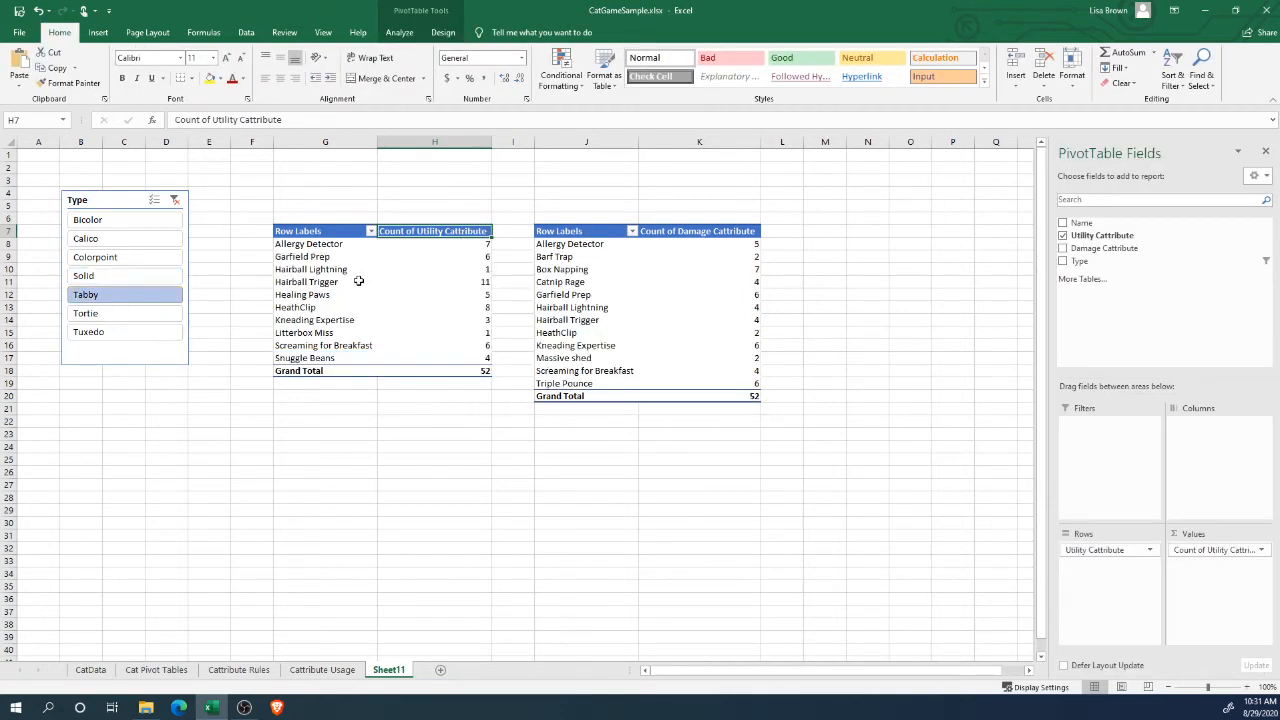
left_click(175, 200)
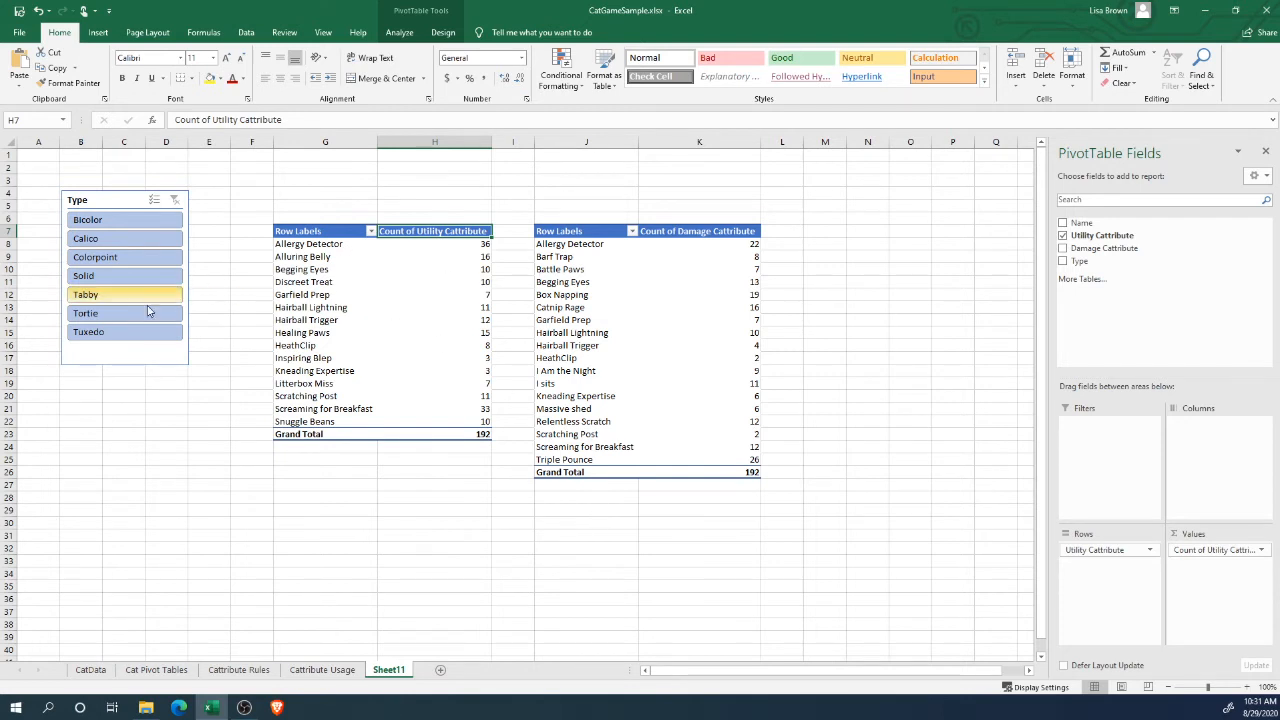
Compare the cattribute counts for Tortie, Tuxedo, Tabby, Solid, Colorpoint and Bicolor with the Type slicer, and clear its filter.
left_click(112, 317)
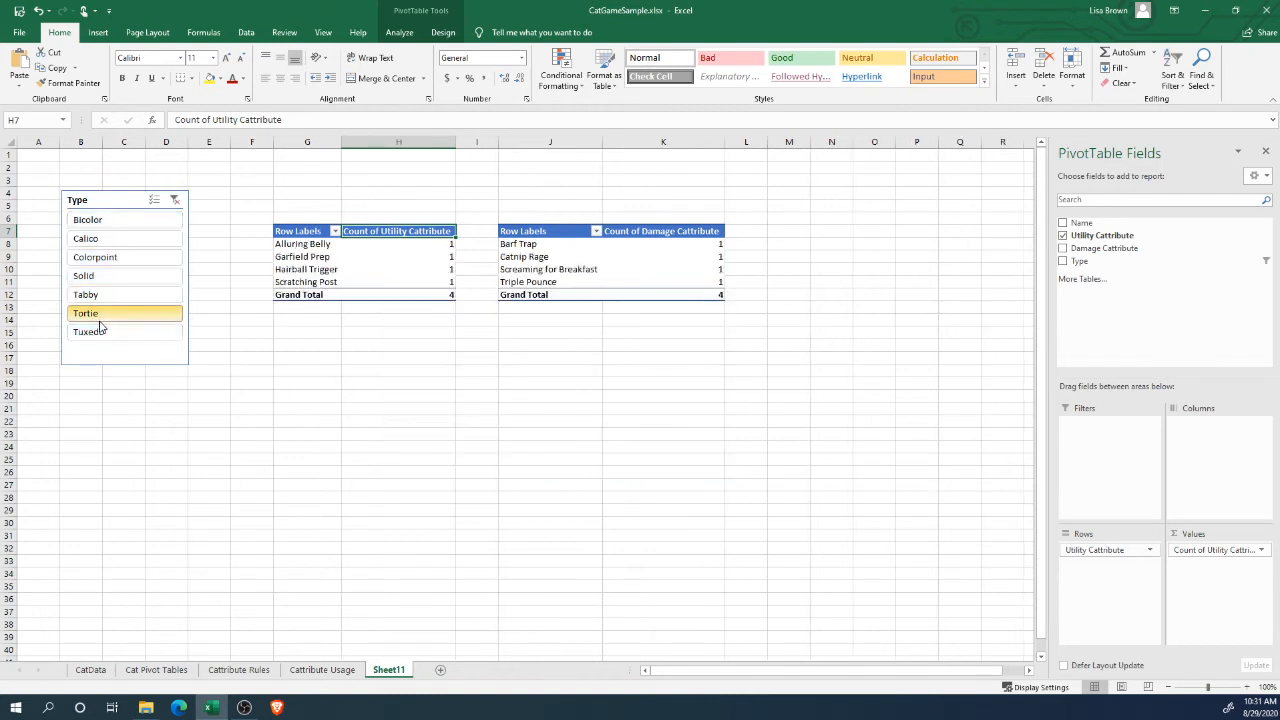
left_click(118, 339)
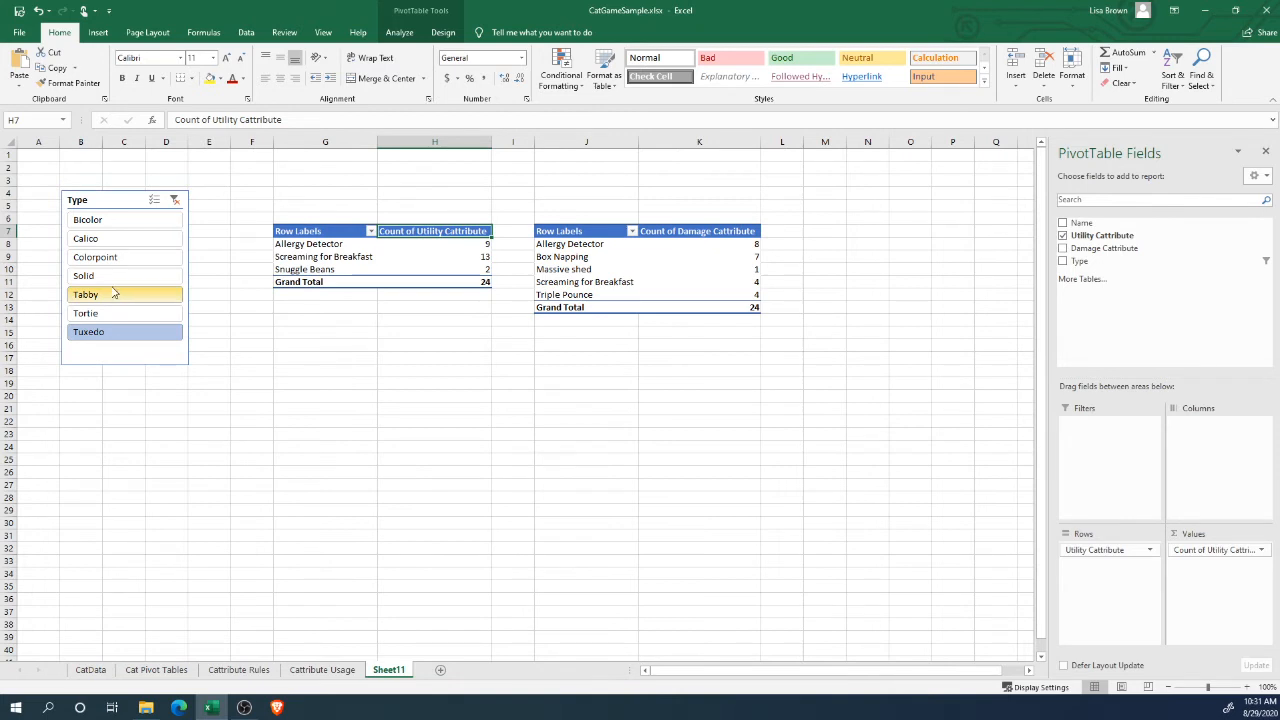
left_click(115, 294)
left_click(110, 276)
left_click(110, 257)
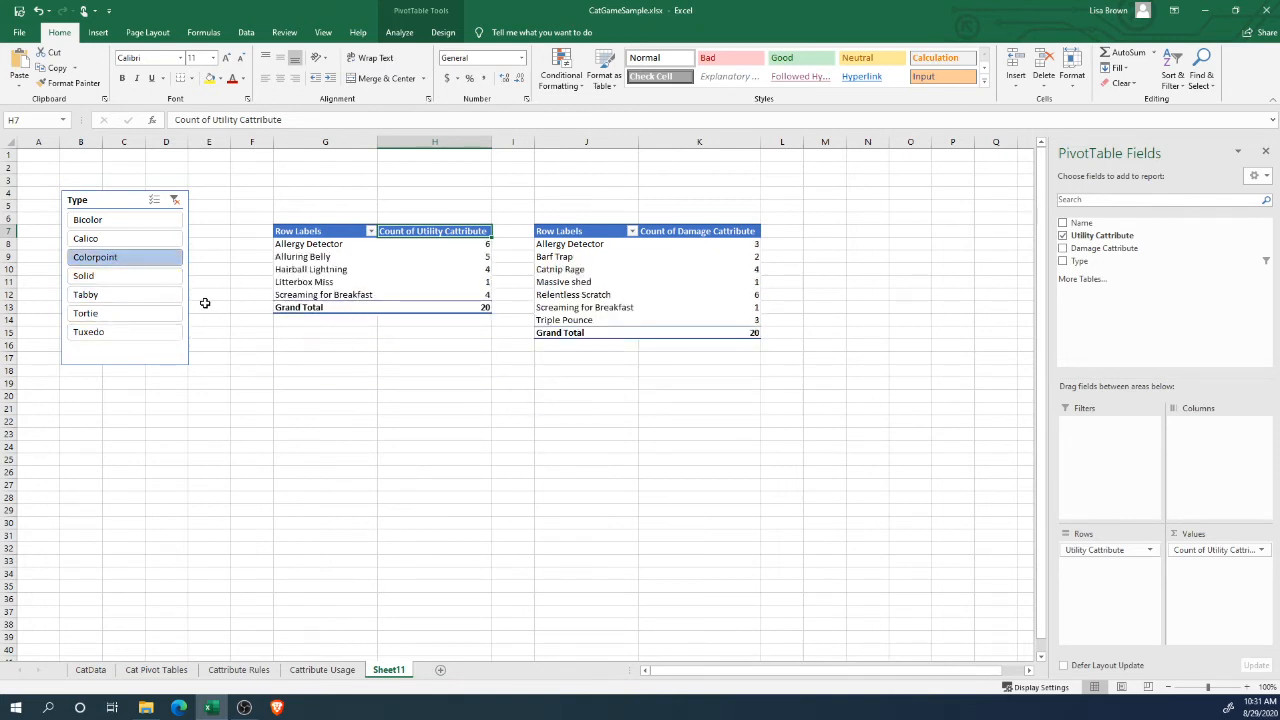
left_click(118, 221)
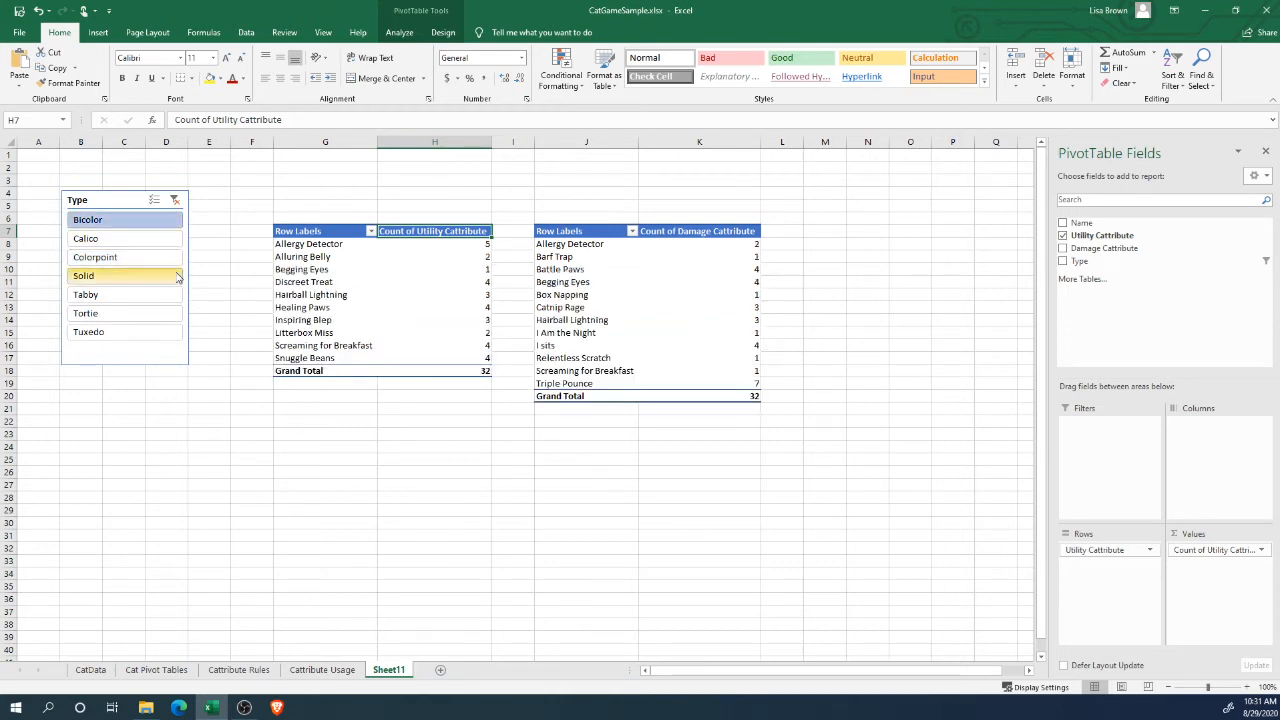
left_click(175, 200)
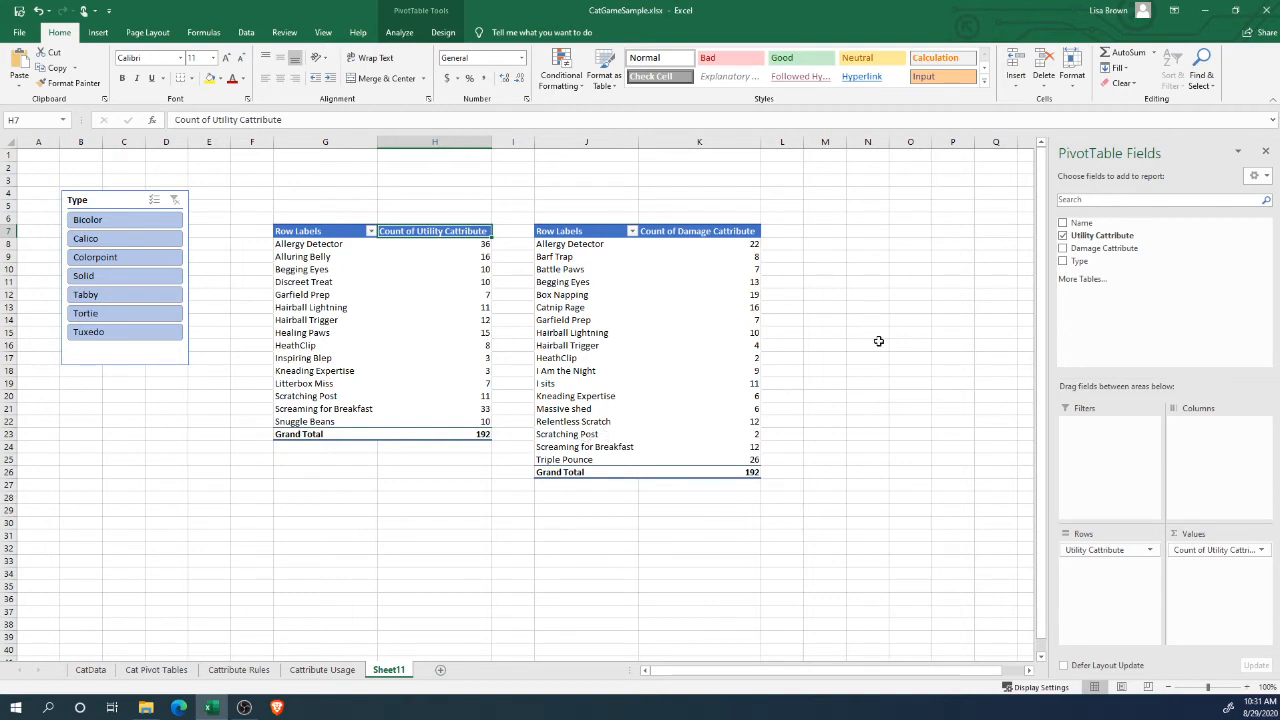
Create a PivotTable from CattributeUsage at cell N7 of Sheet11 and list the Name field in its rows.
left_click(306, 678)
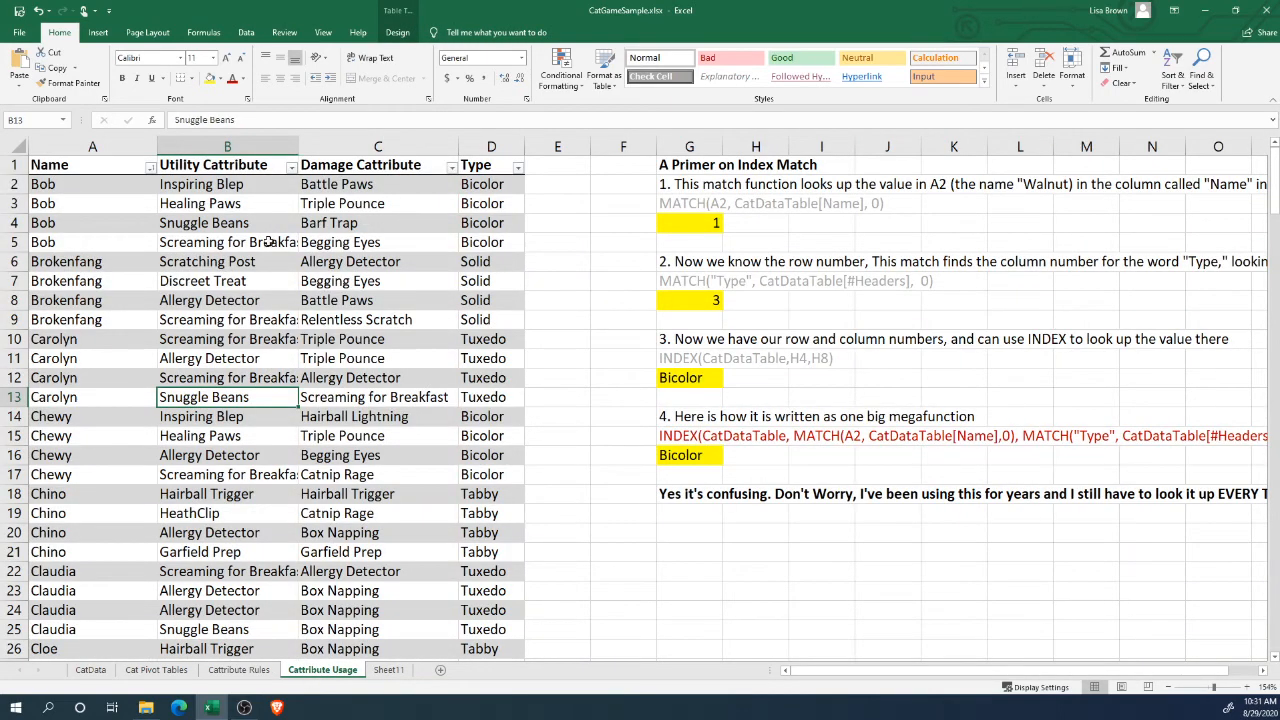
left_click(388, 670)
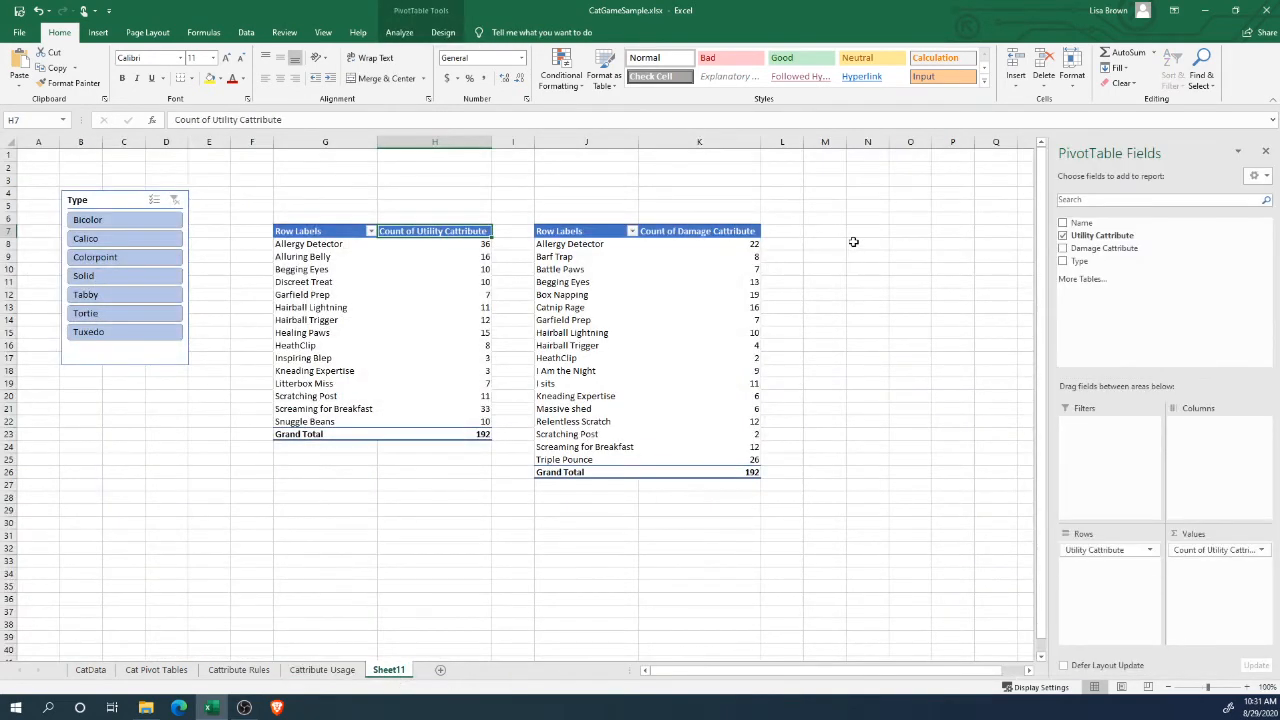
left_click(855, 233)
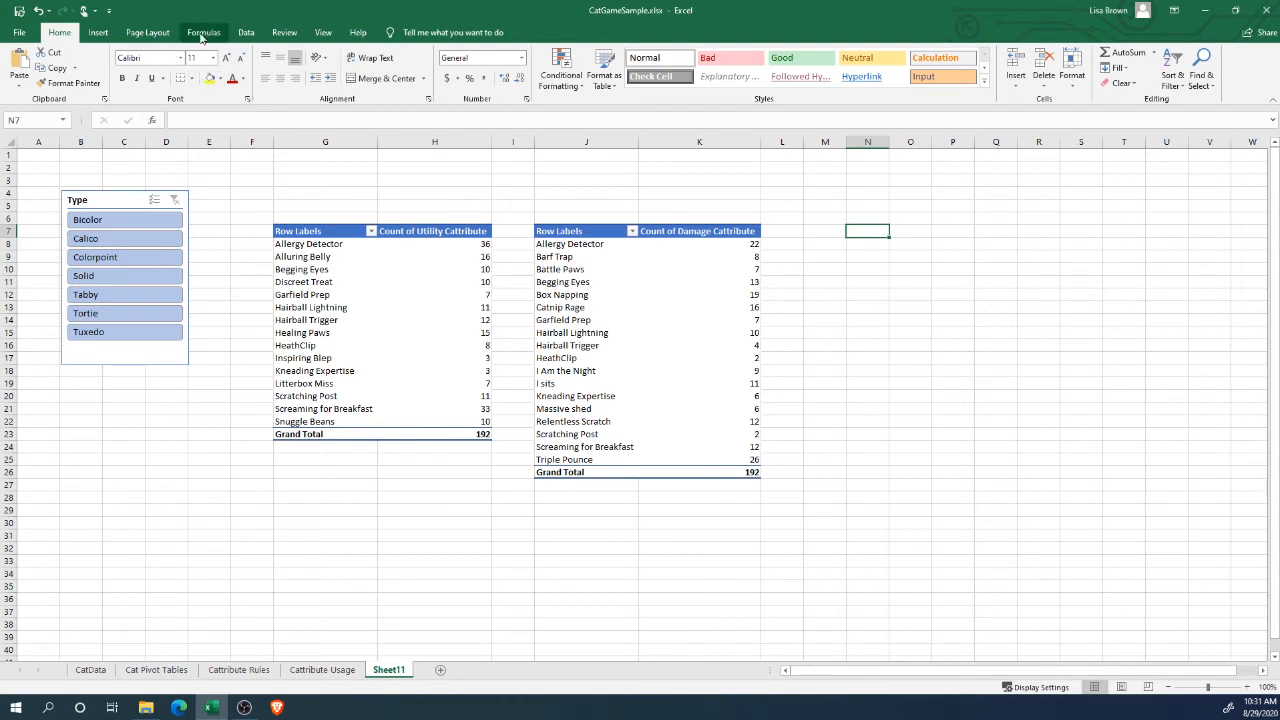
left_click(97, 32)
left_click(20, 68)
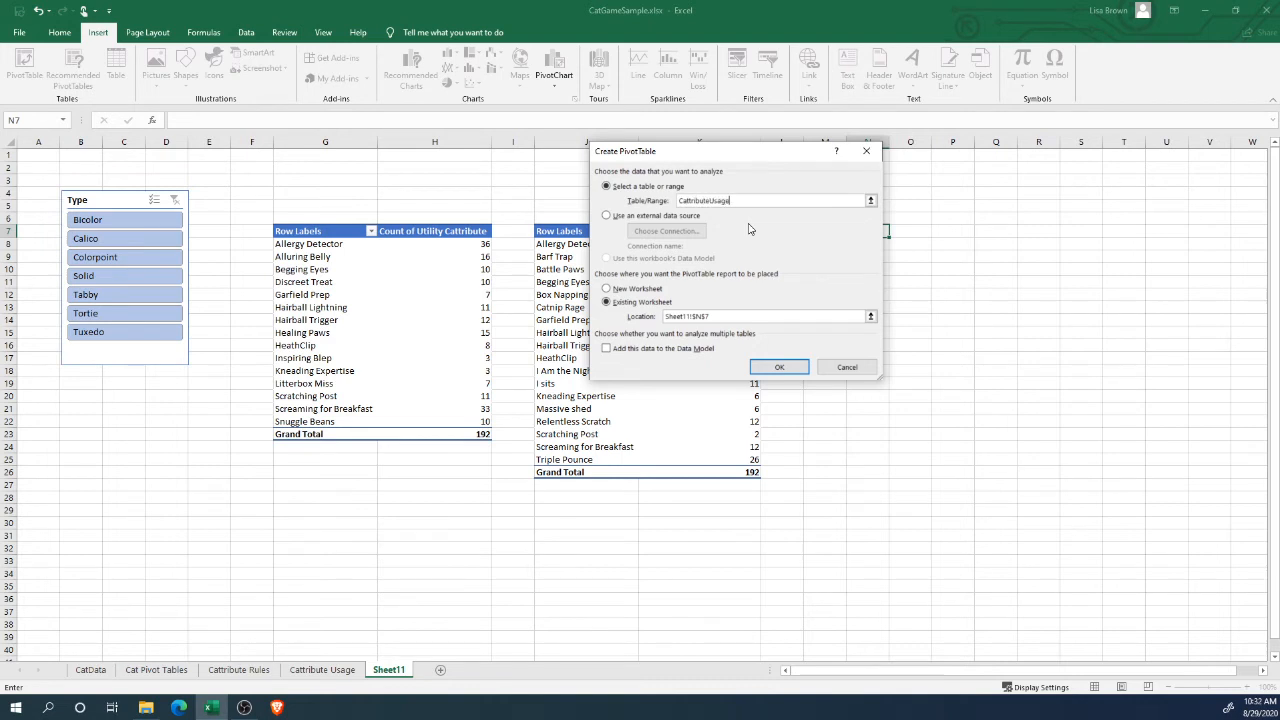
left_click(779, 367)
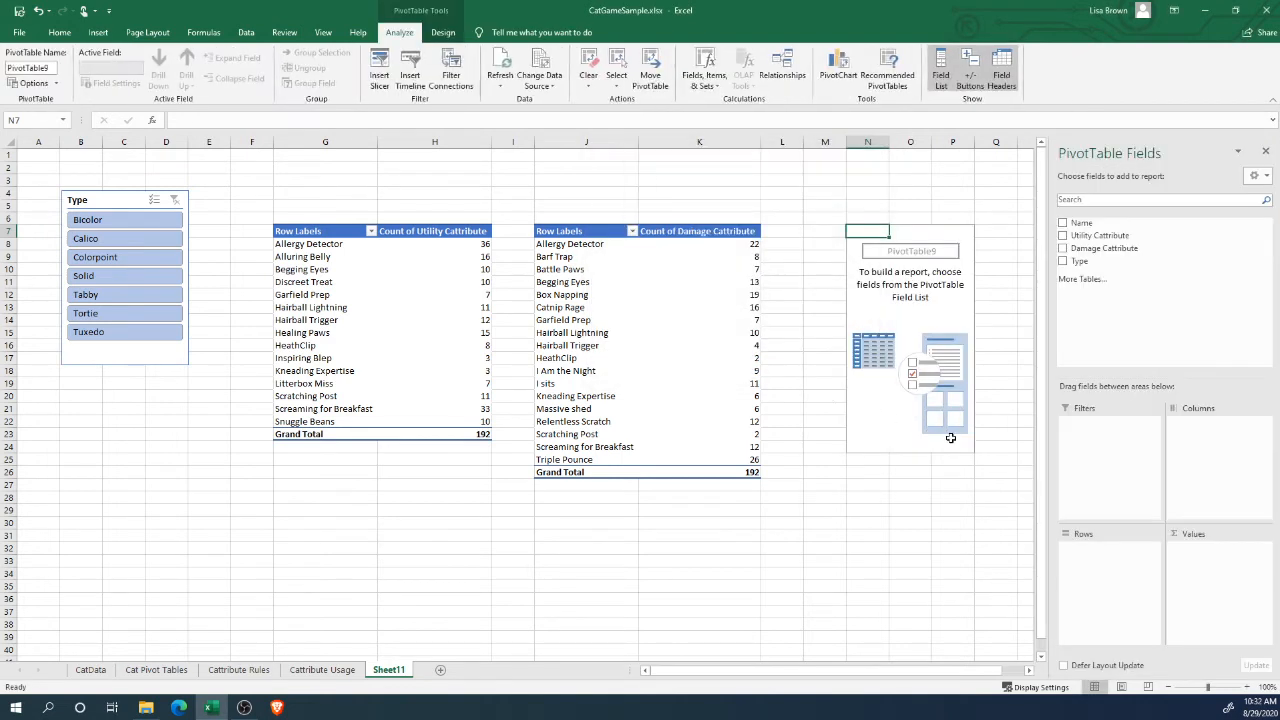
left_click(907, 295)
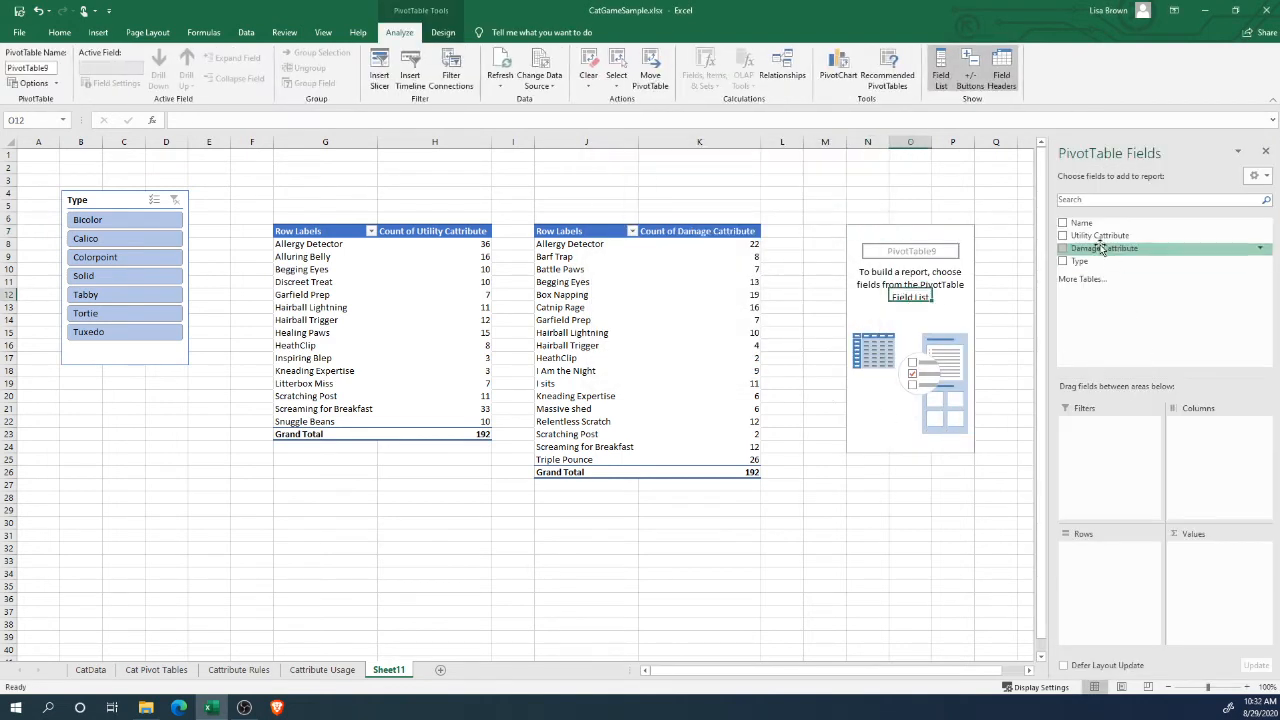
left_click_drag(1088, 222, 1106, 558)
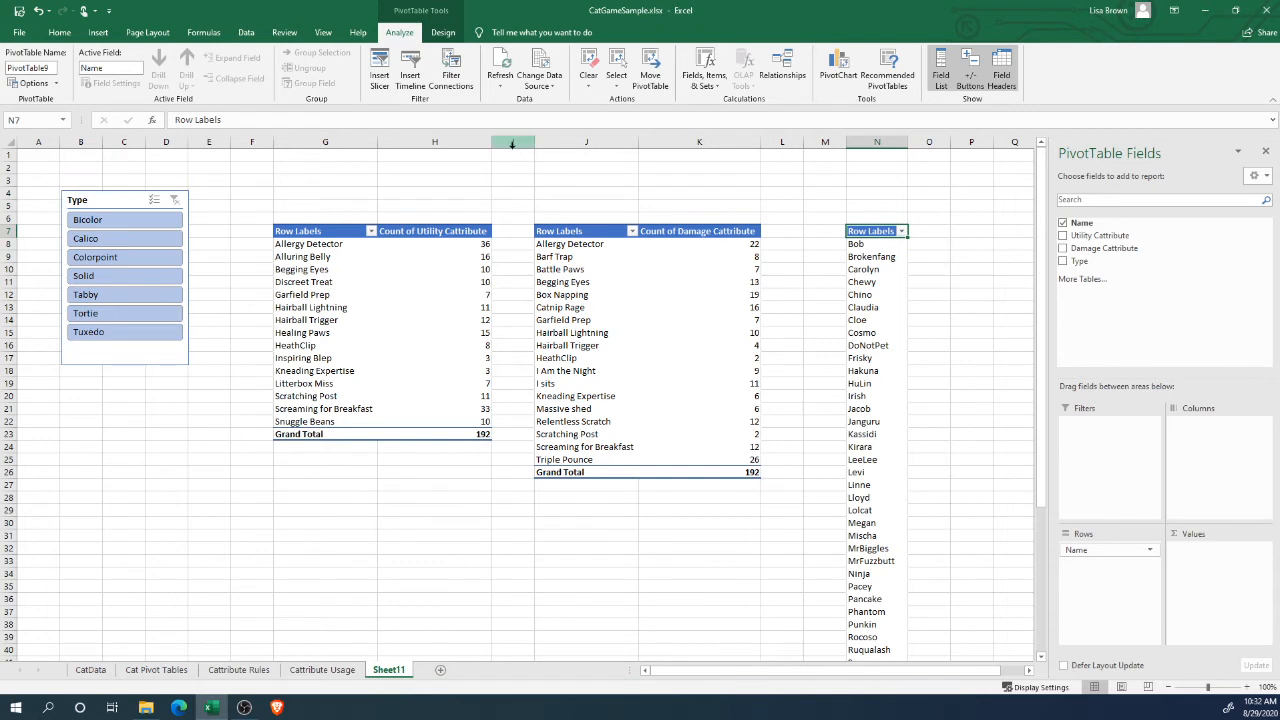
Insert Utility Cattribute and Damage Cattribute slicers for the cat names PivotTable and place them side by side beside it, from column P onward.
left_click(382, 80)
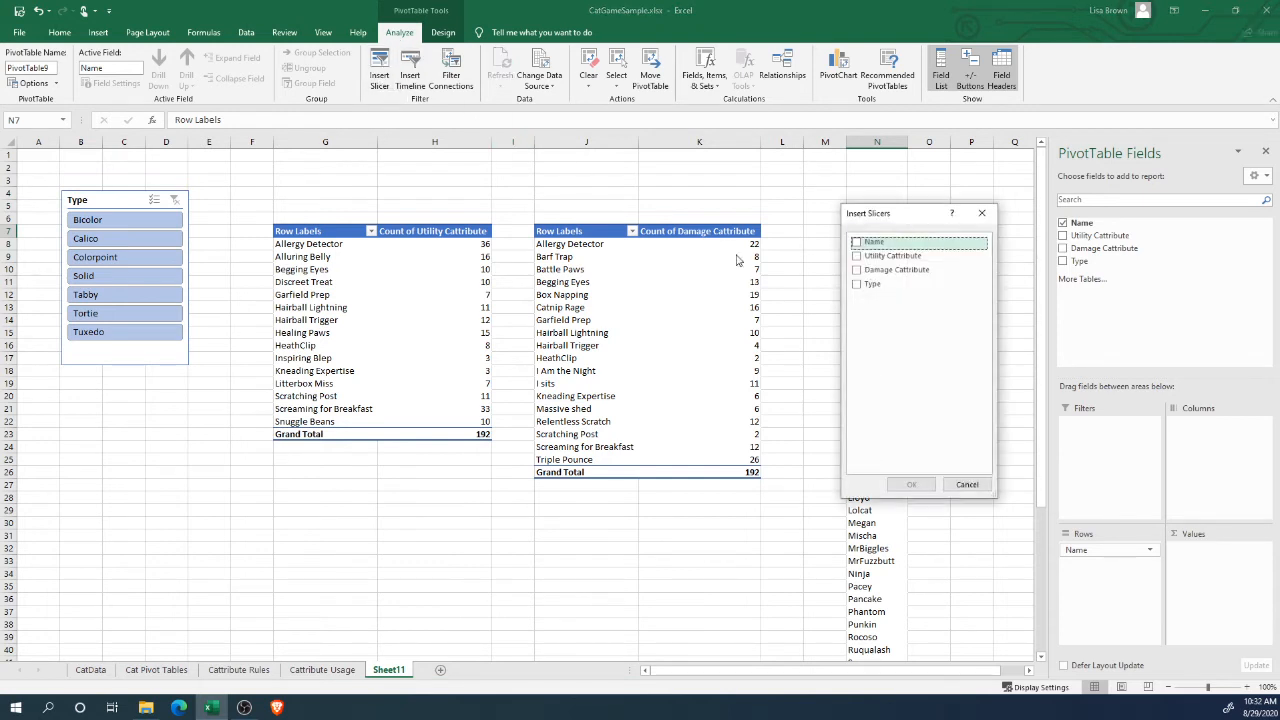
left_click(857, 257)
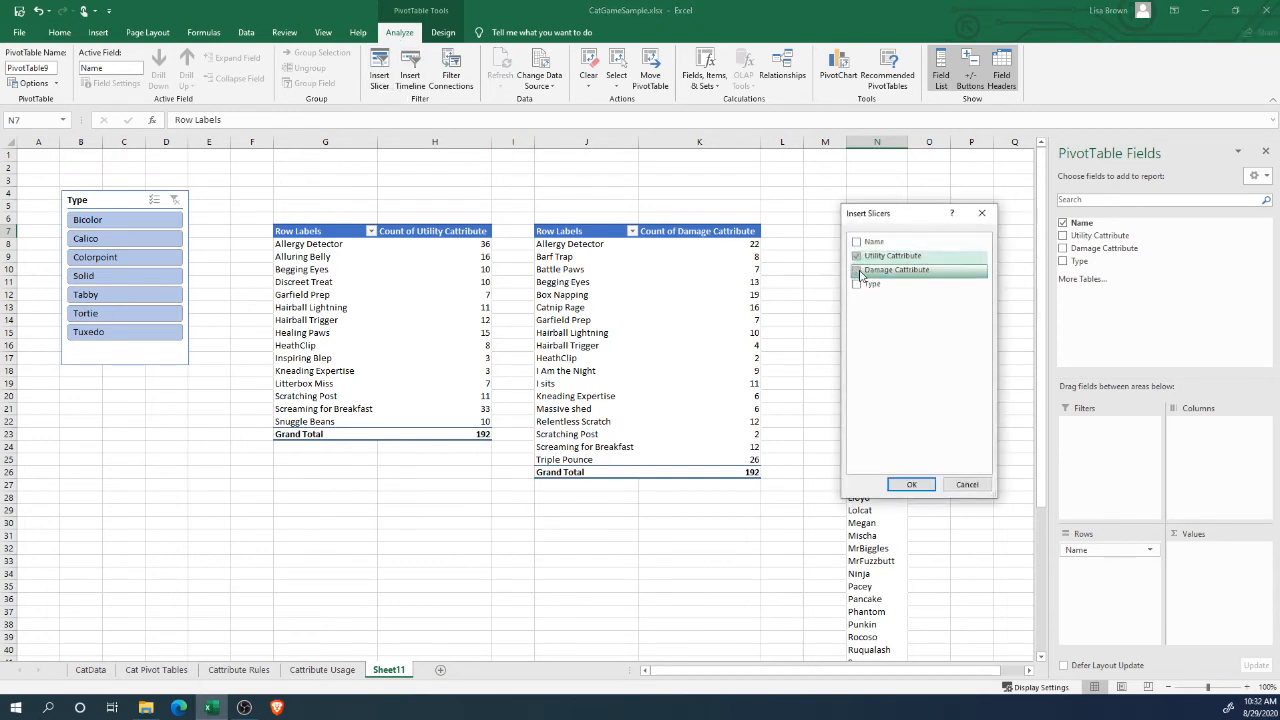
left_click(880, 270)
left_click(911, 484)
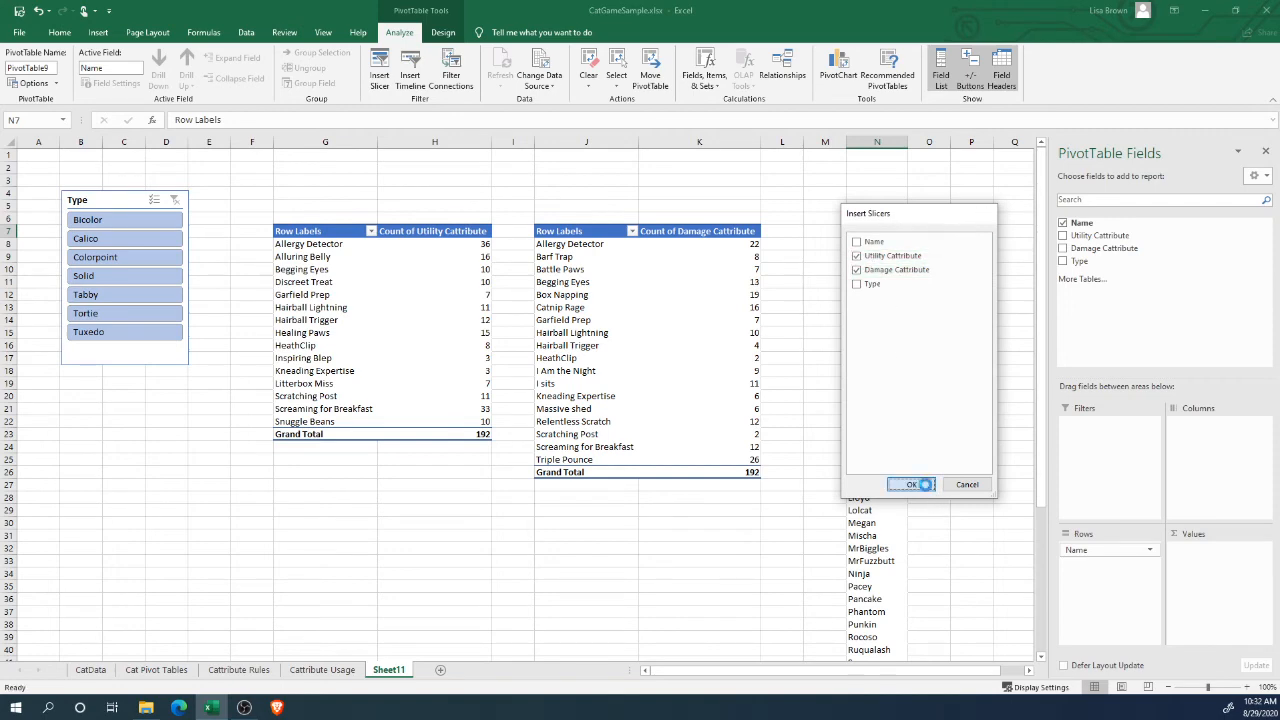
left_click_drag(512, 346, 1182, 401)
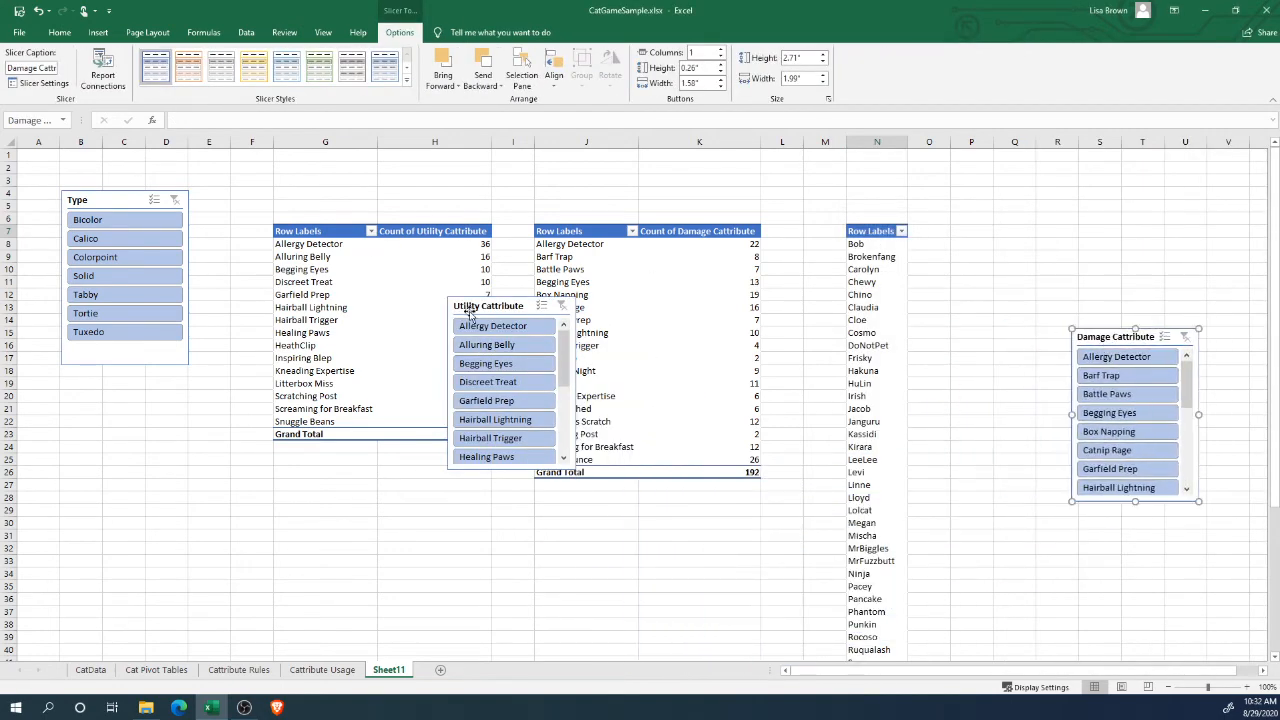
left_click_drag(470, 312, 968, 234)
left_click_drag(1080, 340, 1100, 240)
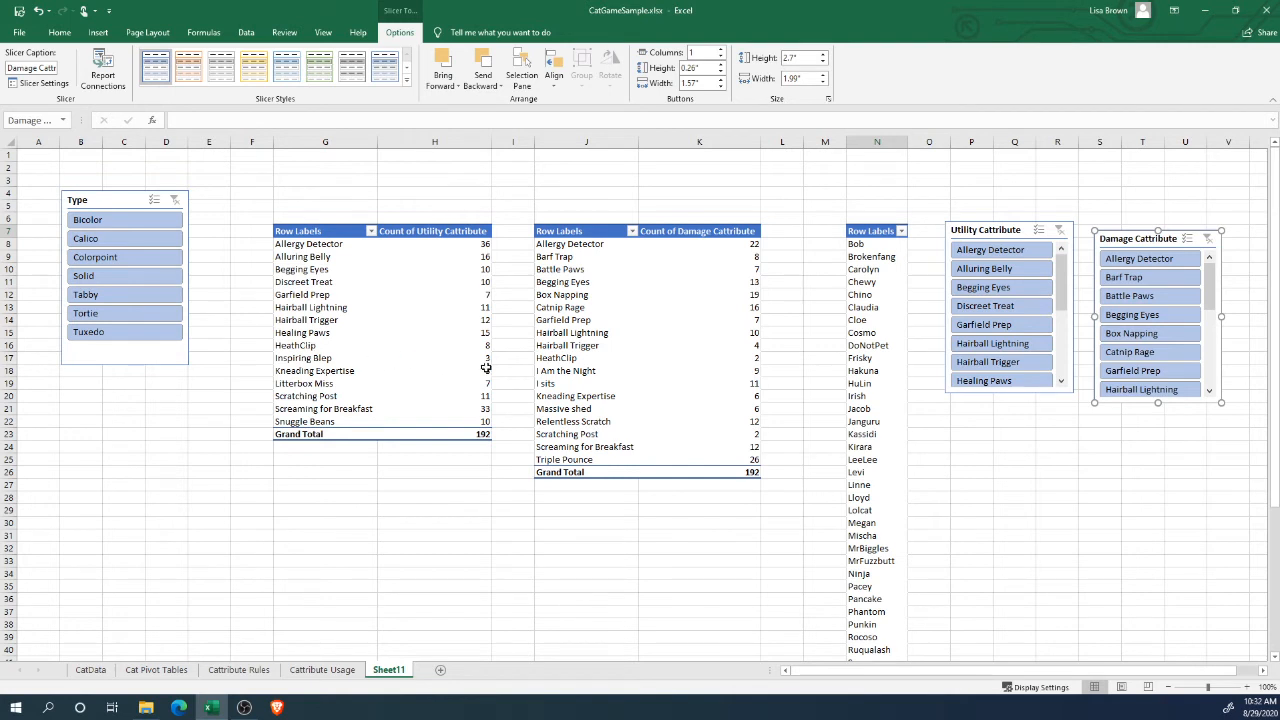
Filter the cat names PivotTable to Inspiring Blep with the Utility Cattribute slicer, and clear the filter.
scroll(1010, 300, "down", 1)
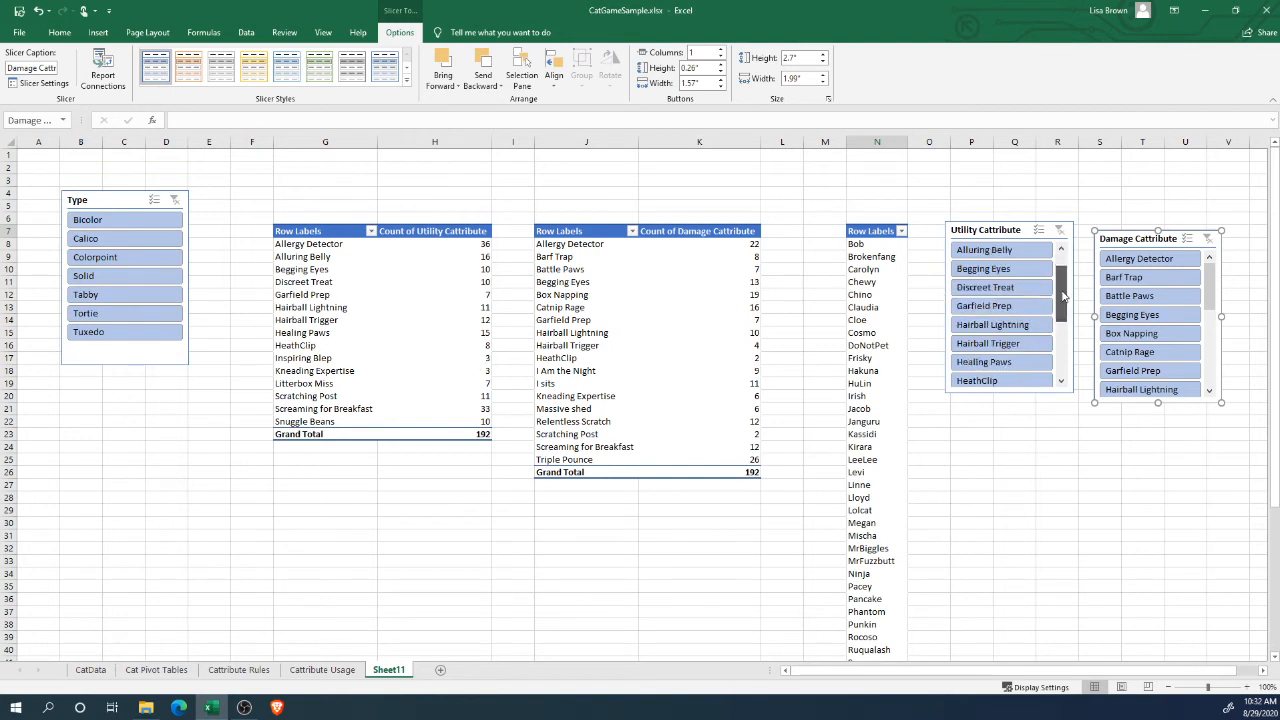
left_click_drag(1064, 295, 1063, 318)
left_click(987, 346)
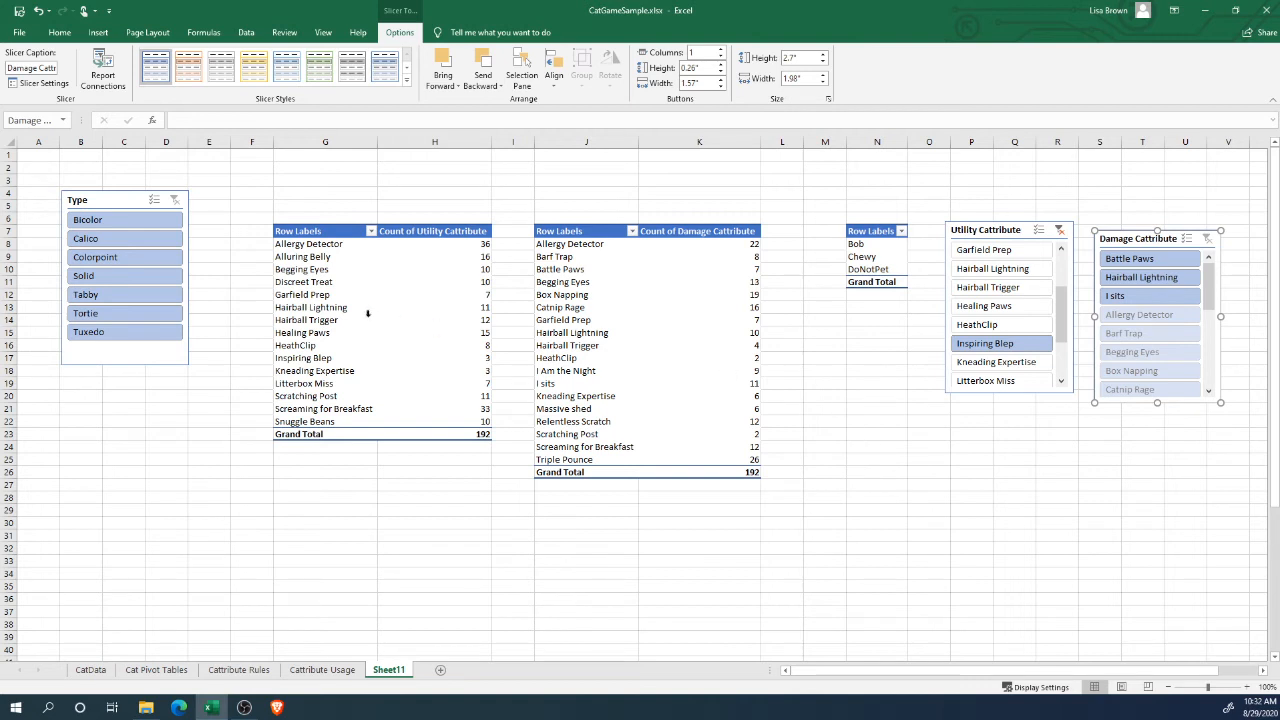
left_click(1061, 224)
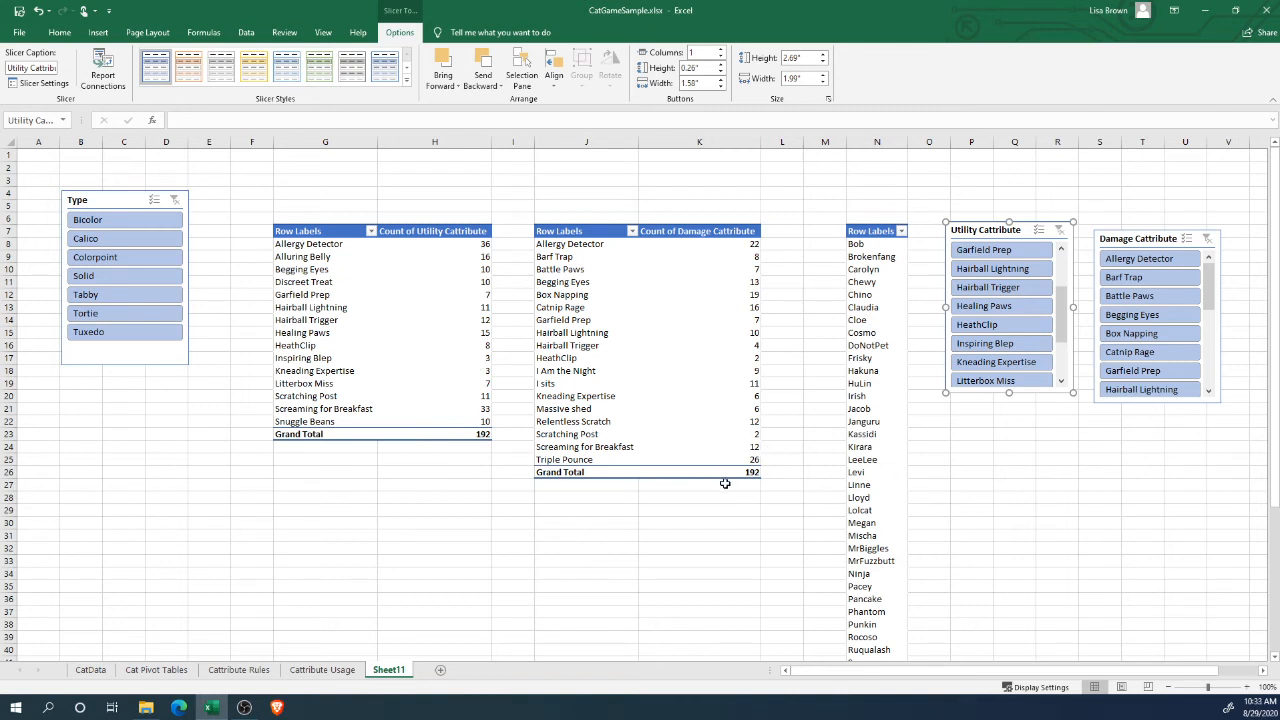
left_click(104, 203)
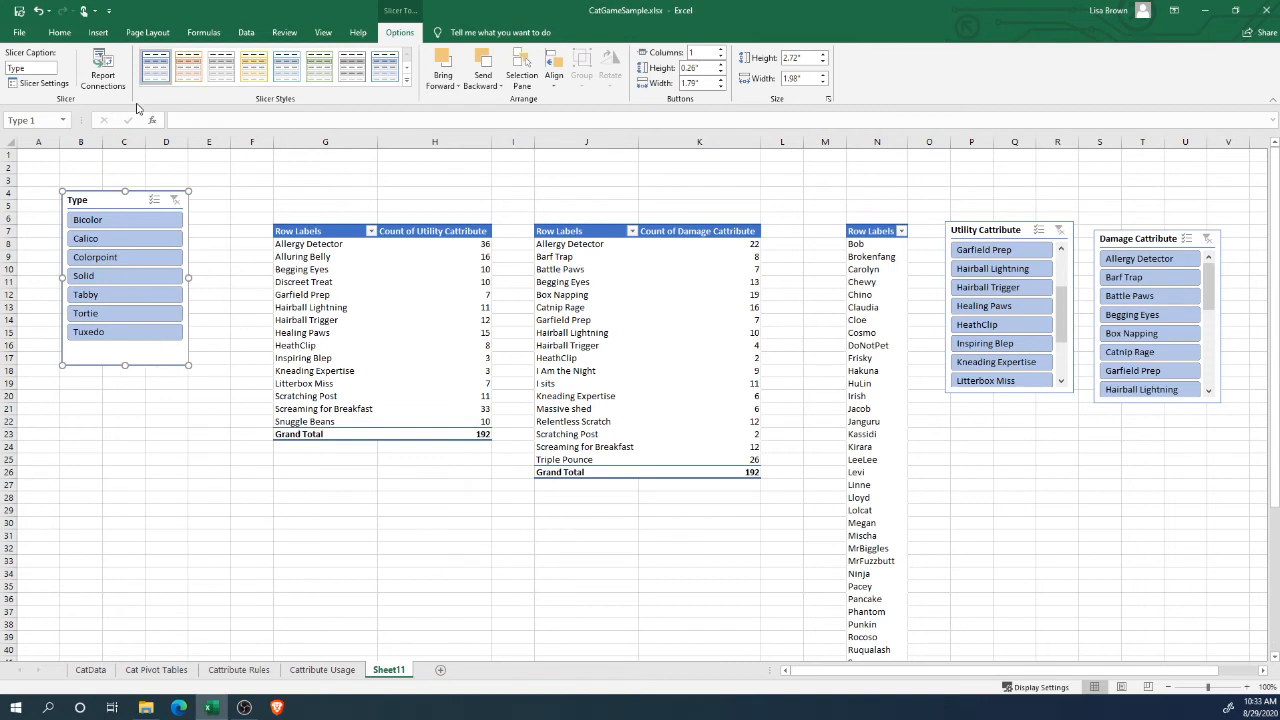
left_click(105, 78)
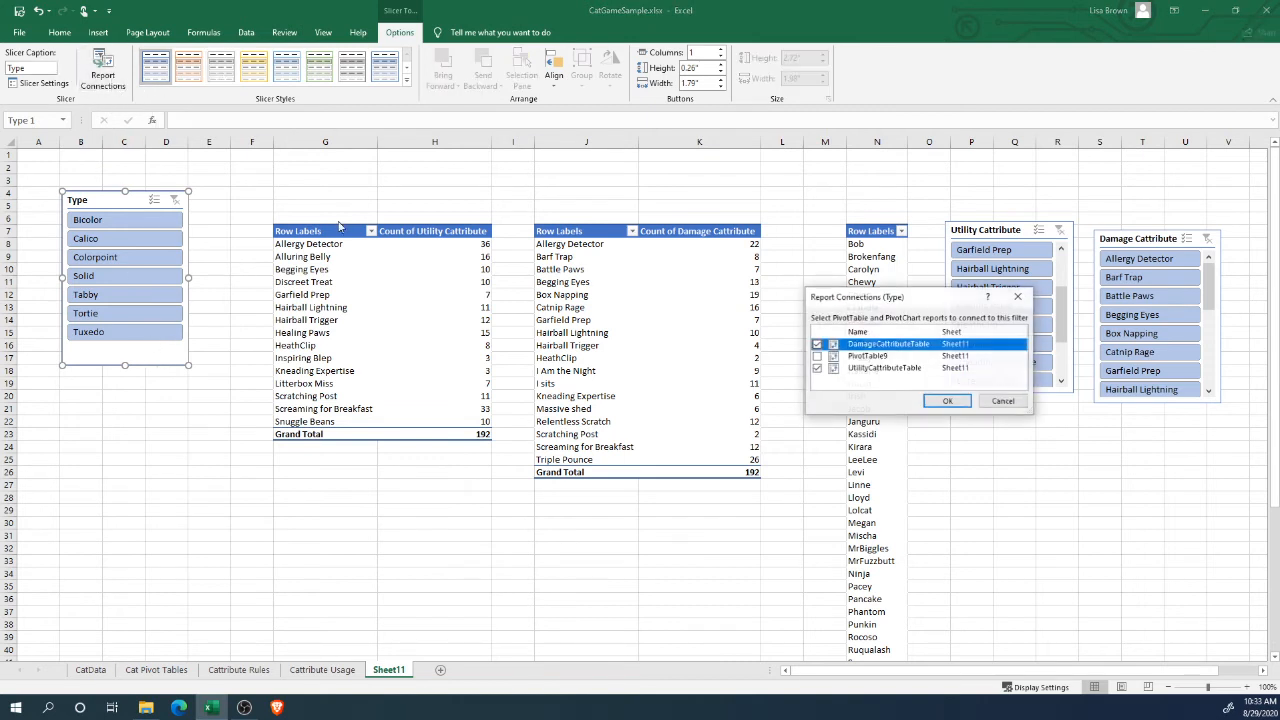
left_click(1008, 404)
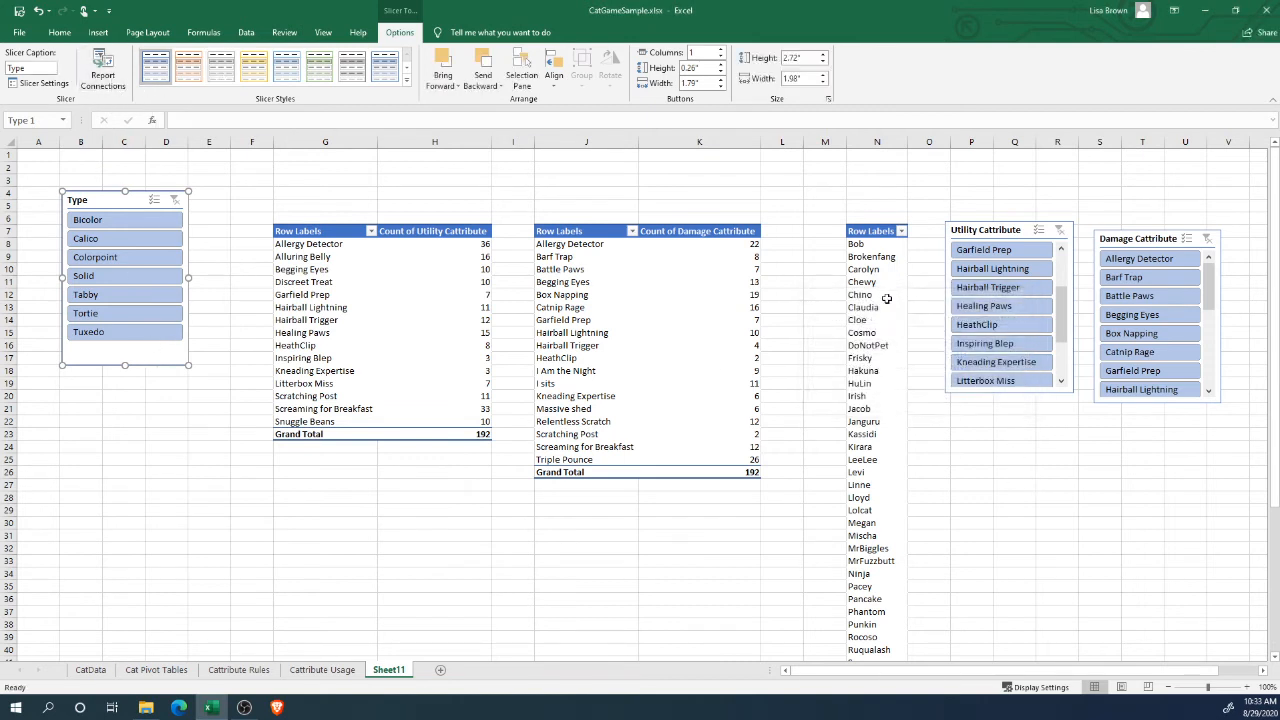
Name the cat names PivotTable CatList.
left_click(880, 294)
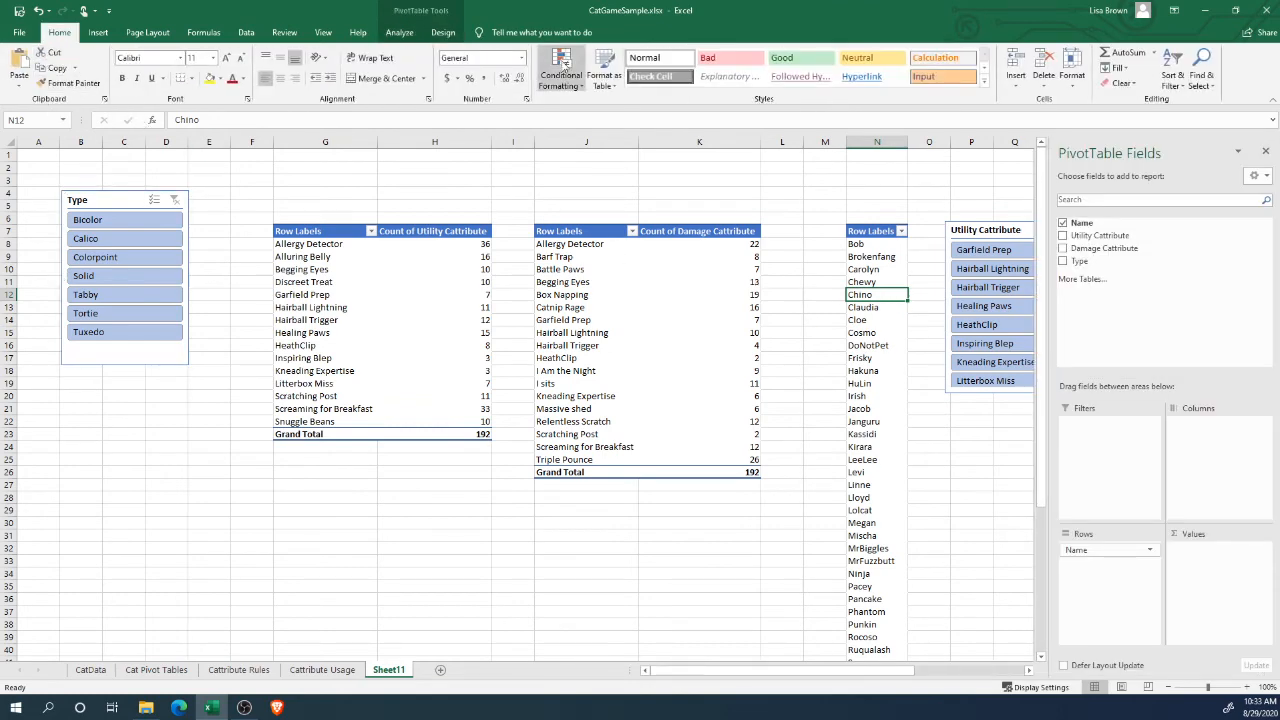
left_click(443, 33)
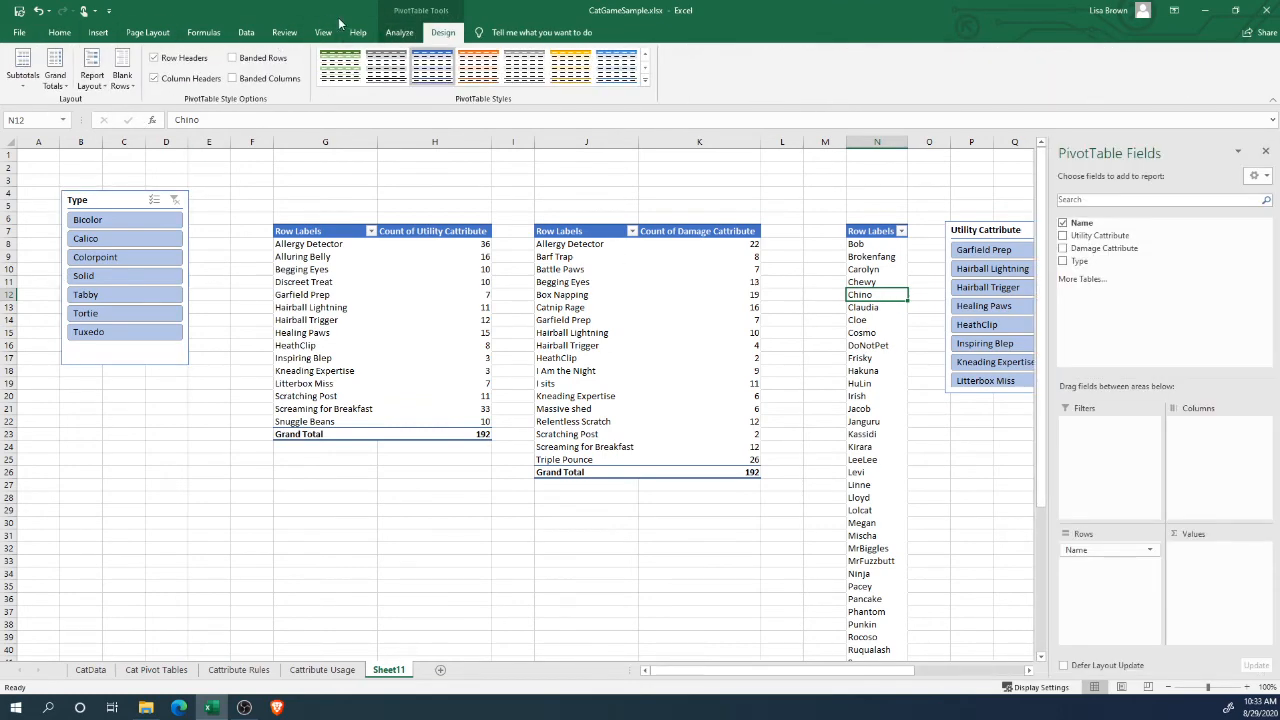
left_click(399, 32)
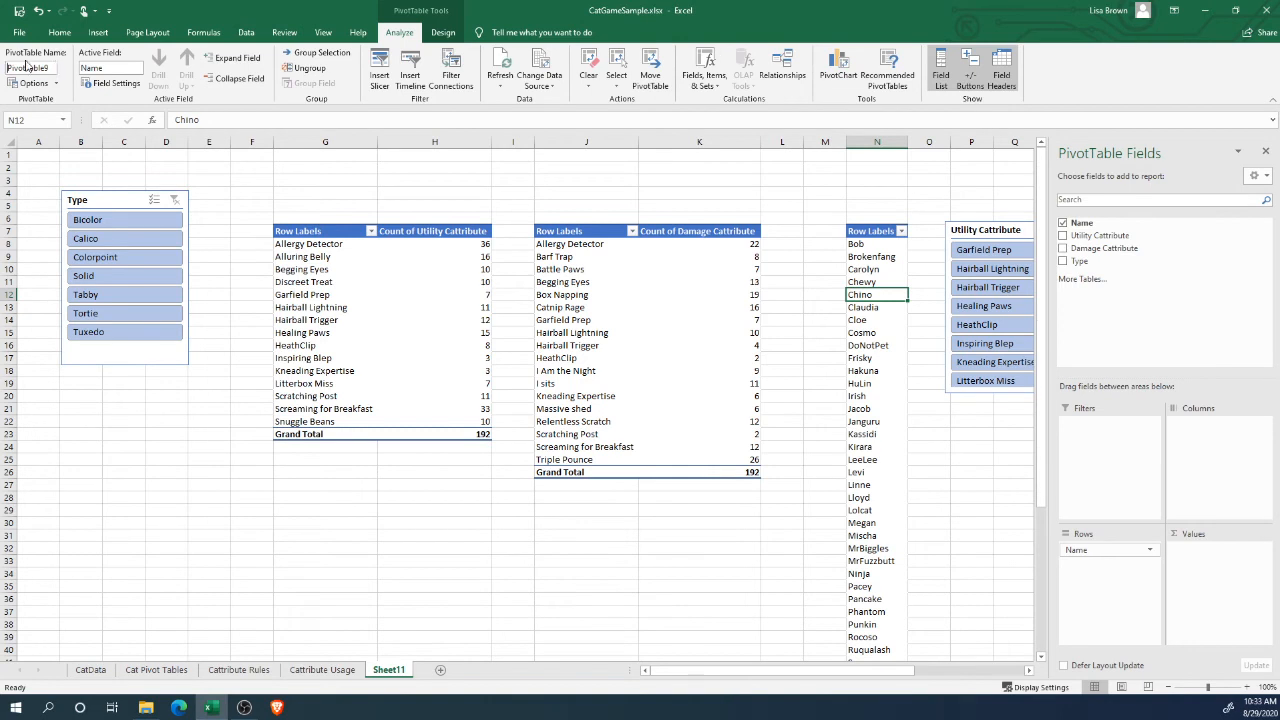
left_click(51, 70)
type("CatList")
left_click(241, 187)
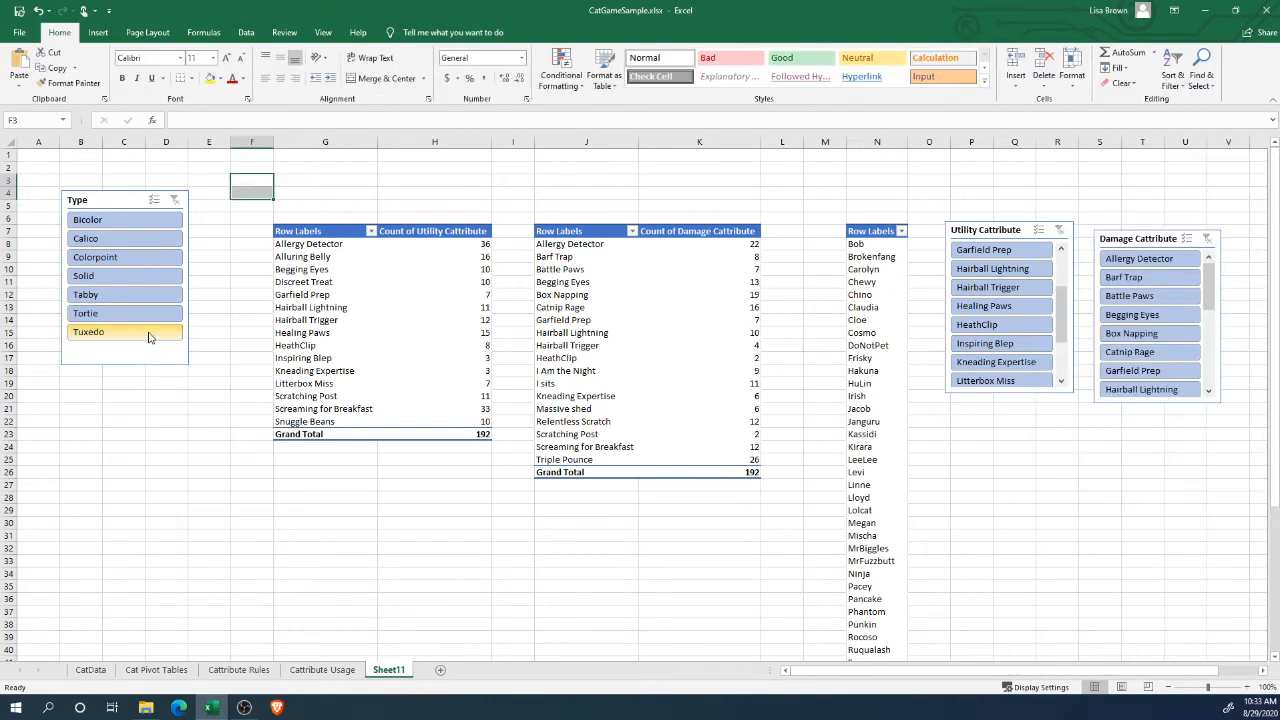
Connect the Type slicer to the CatList PivotTable through its report connections.
left_click(149, 355)
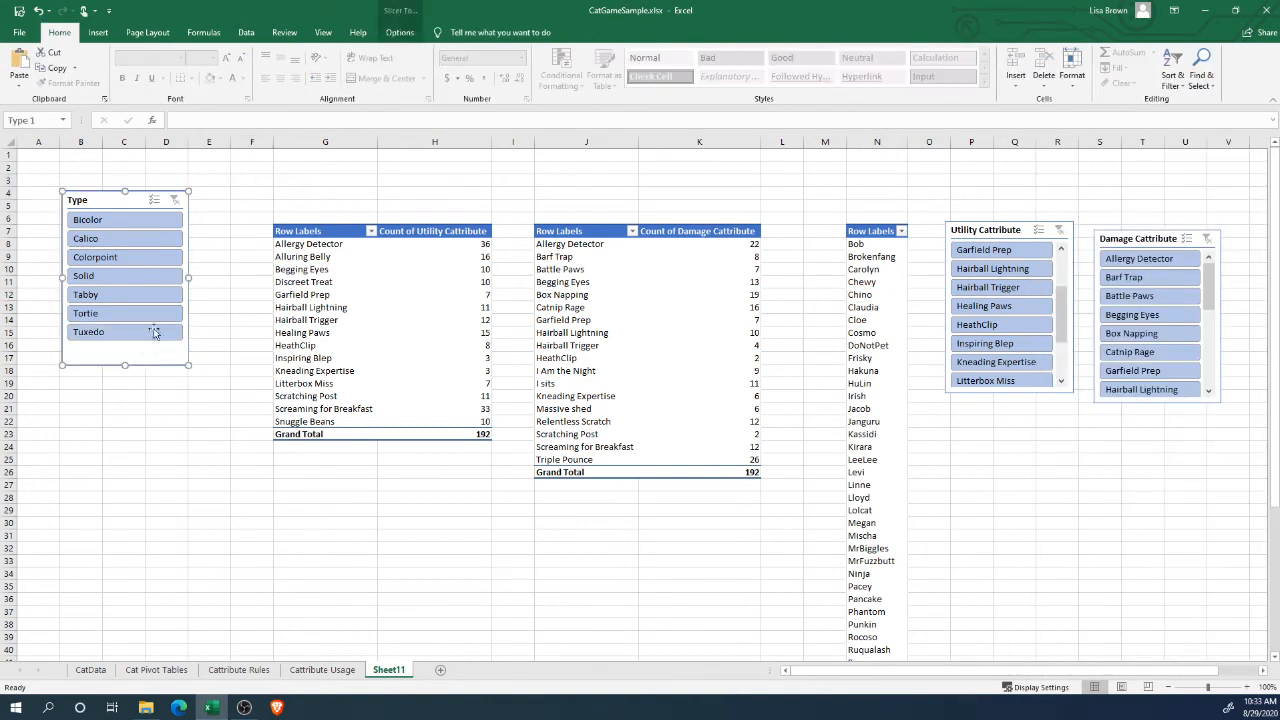
left_click(399, 32)
left_click(103, 78)
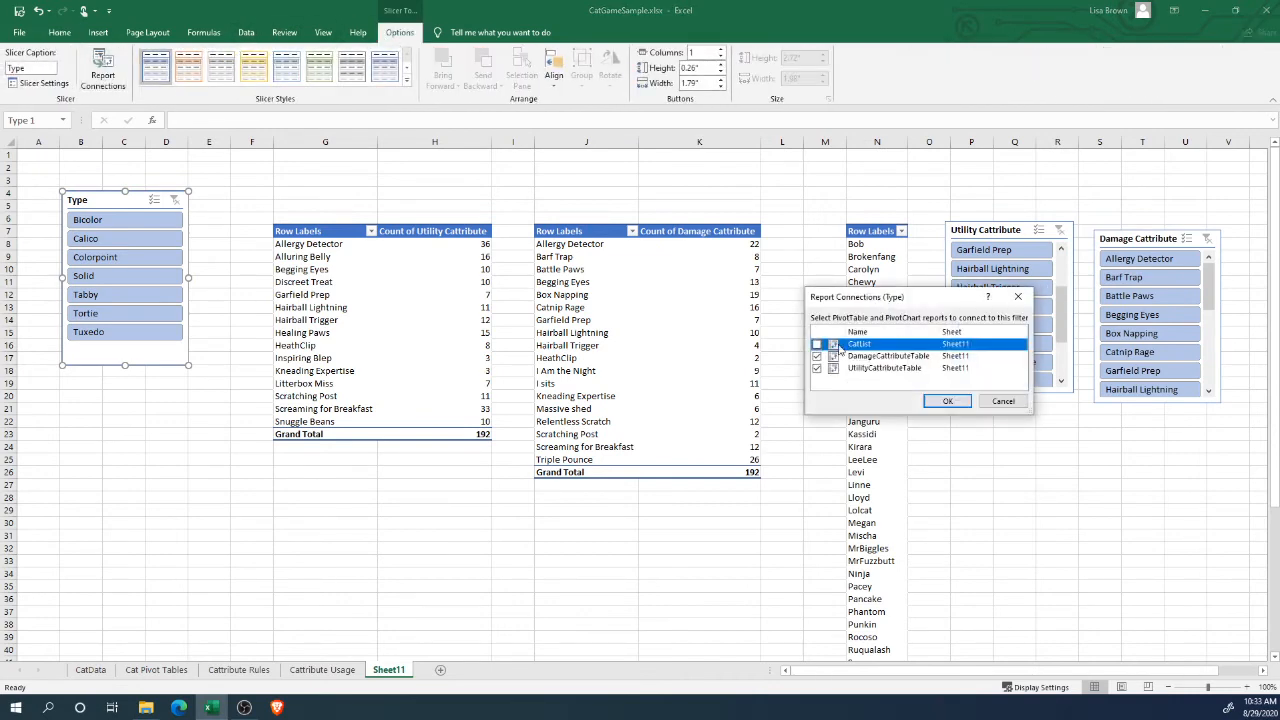
left_click(947, 401)
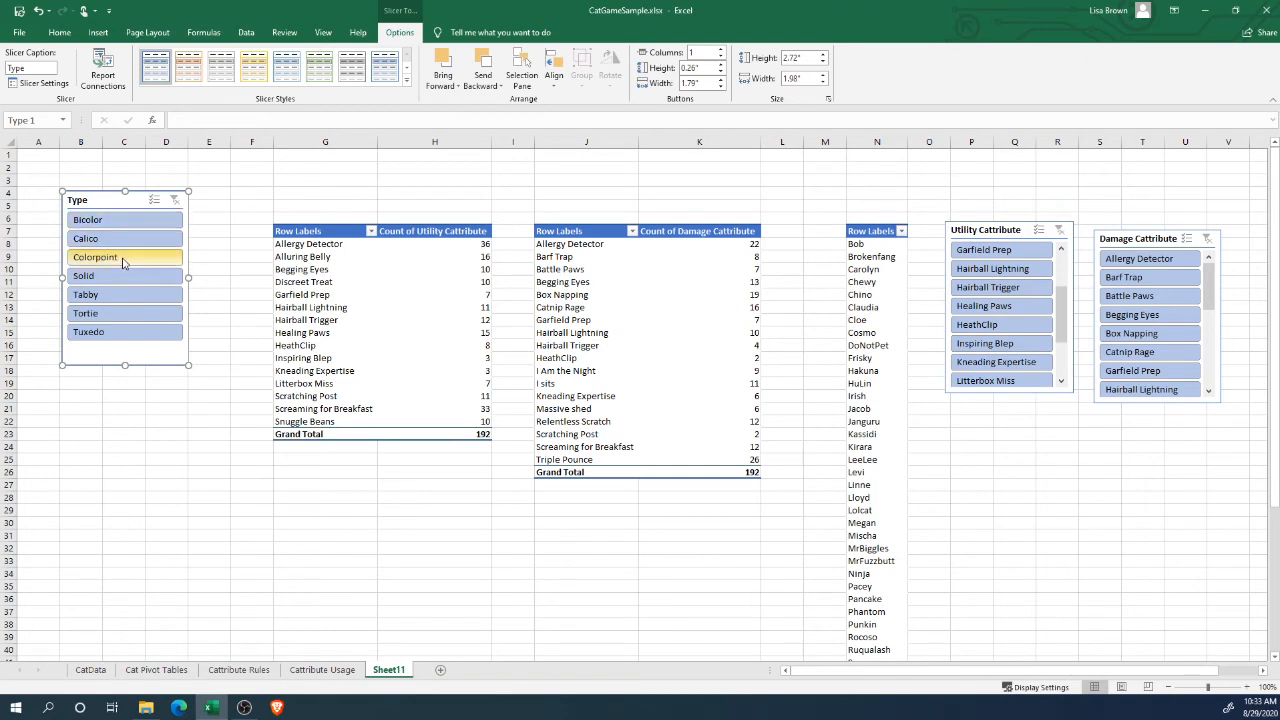
Filter the PivotTables to Tabby, try Healing Paws and HeathClip in the Utility Cattribute slicer, and clear the Utility Cattribute filter.
left_click(111, 289)
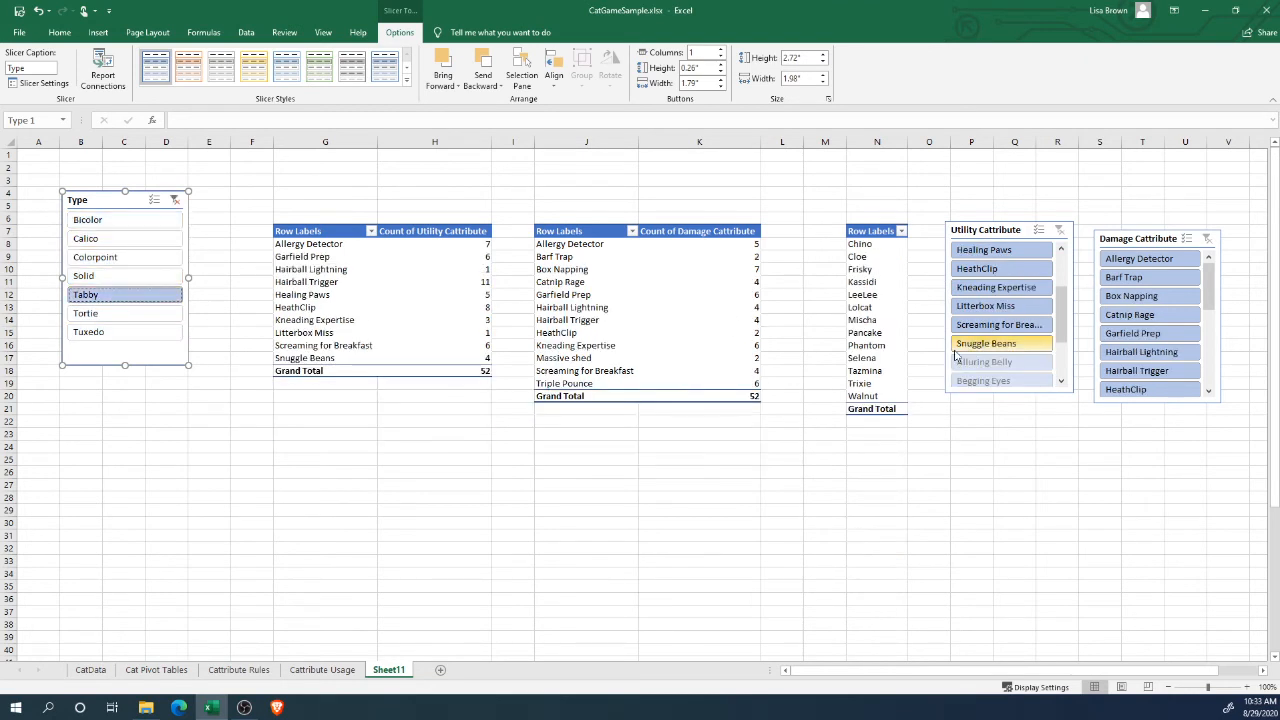
left_click(1003, 255)
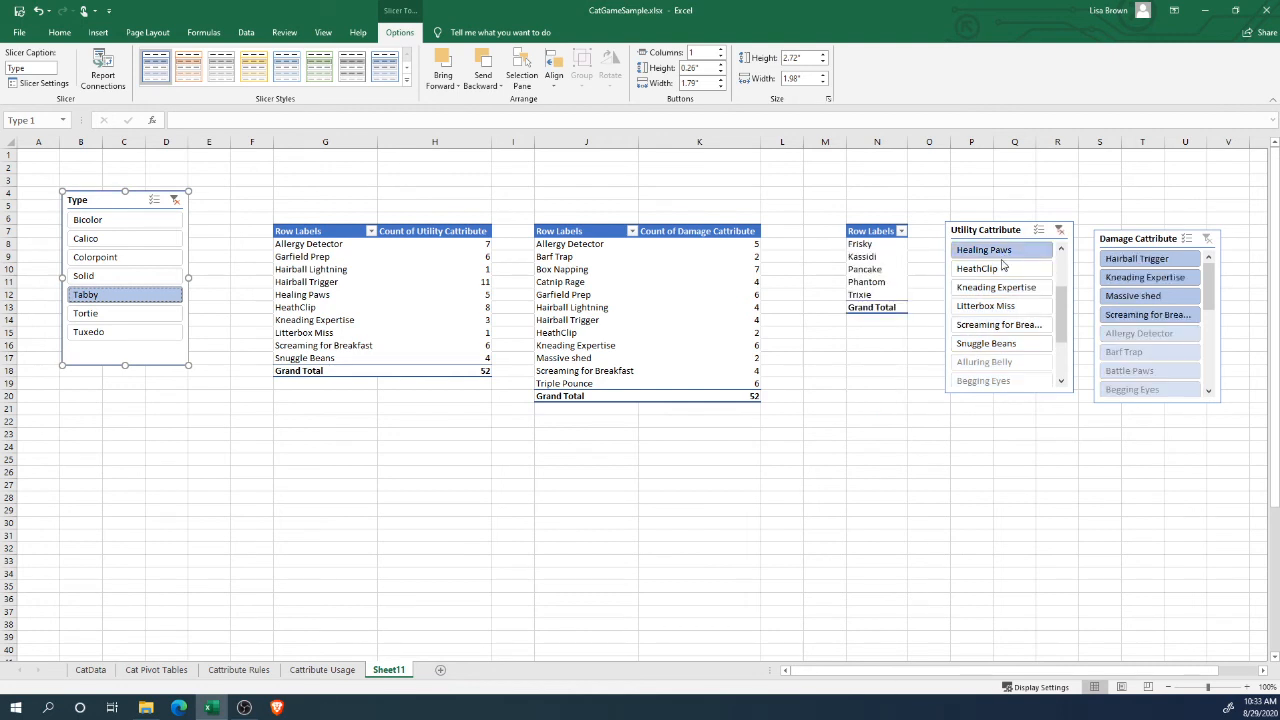
left_click(1058, 236)
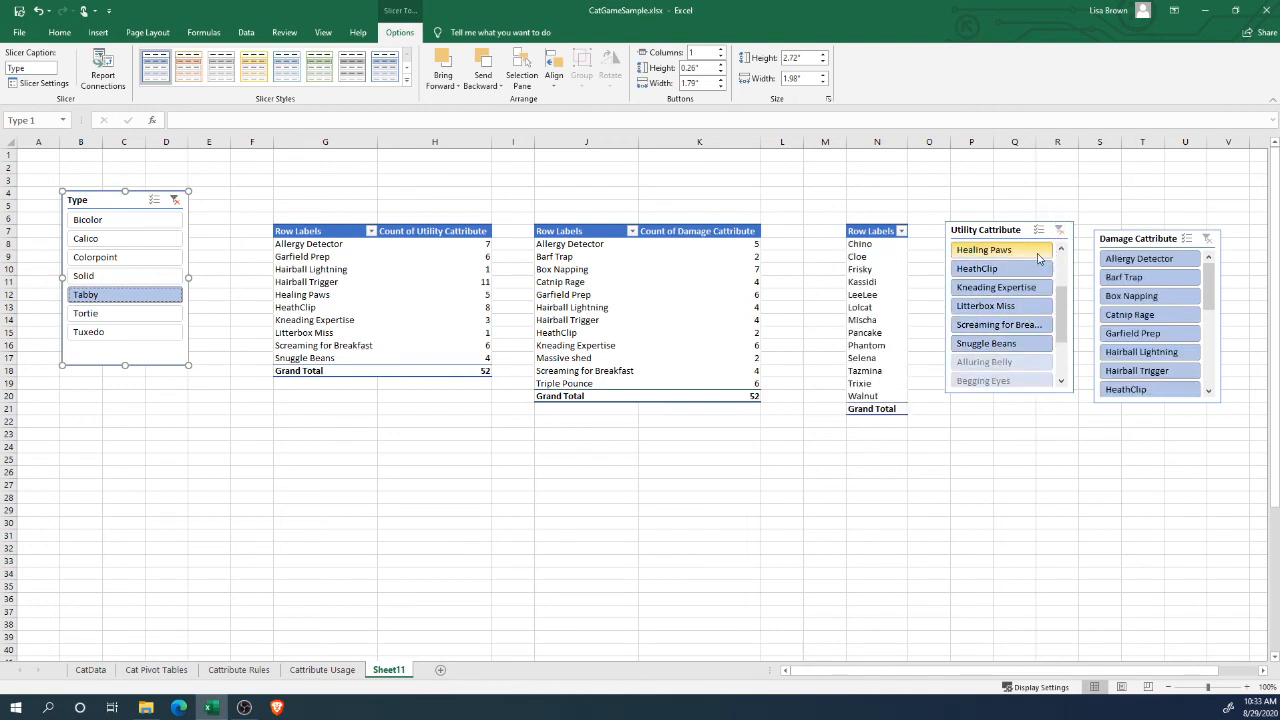
left_click(992, 272, "shift")
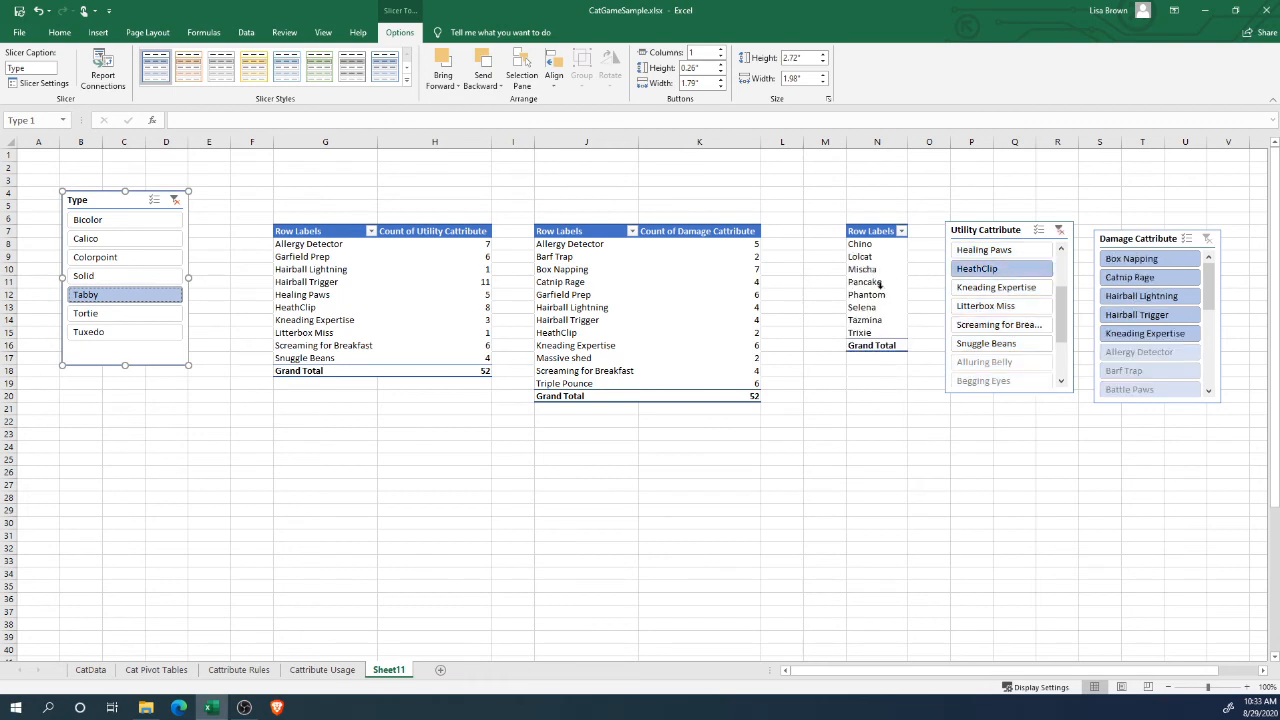
left_click(1059, 230)
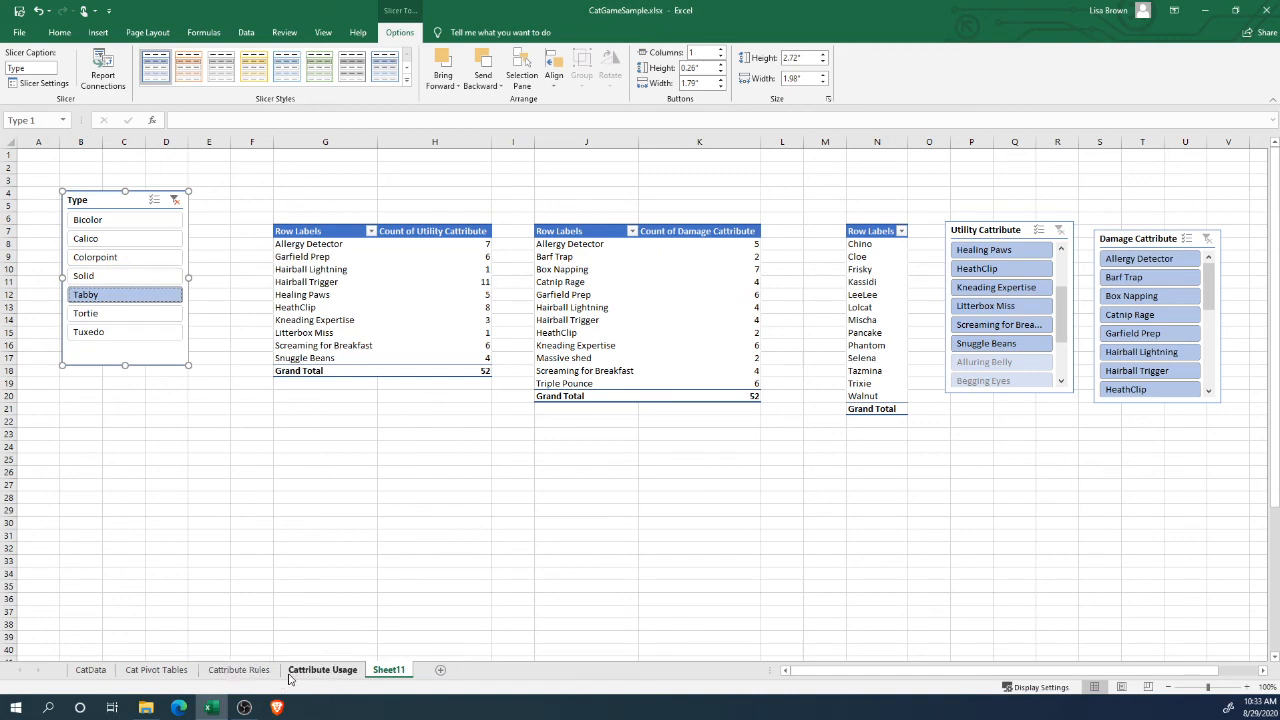
Review the Cattribute Rules and Cattribute Usage sheets against the filtered PivotTables, and return to Sheet11.
left_click(239, 669)
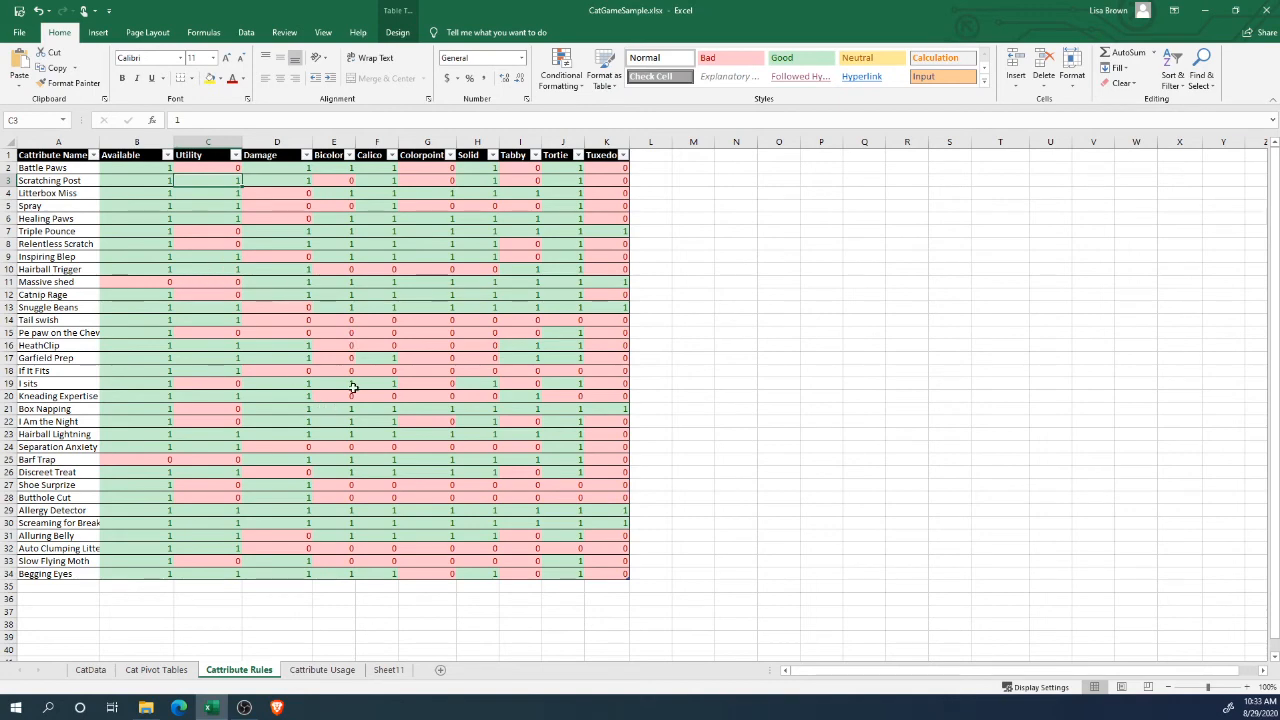
left_click(322, 669)
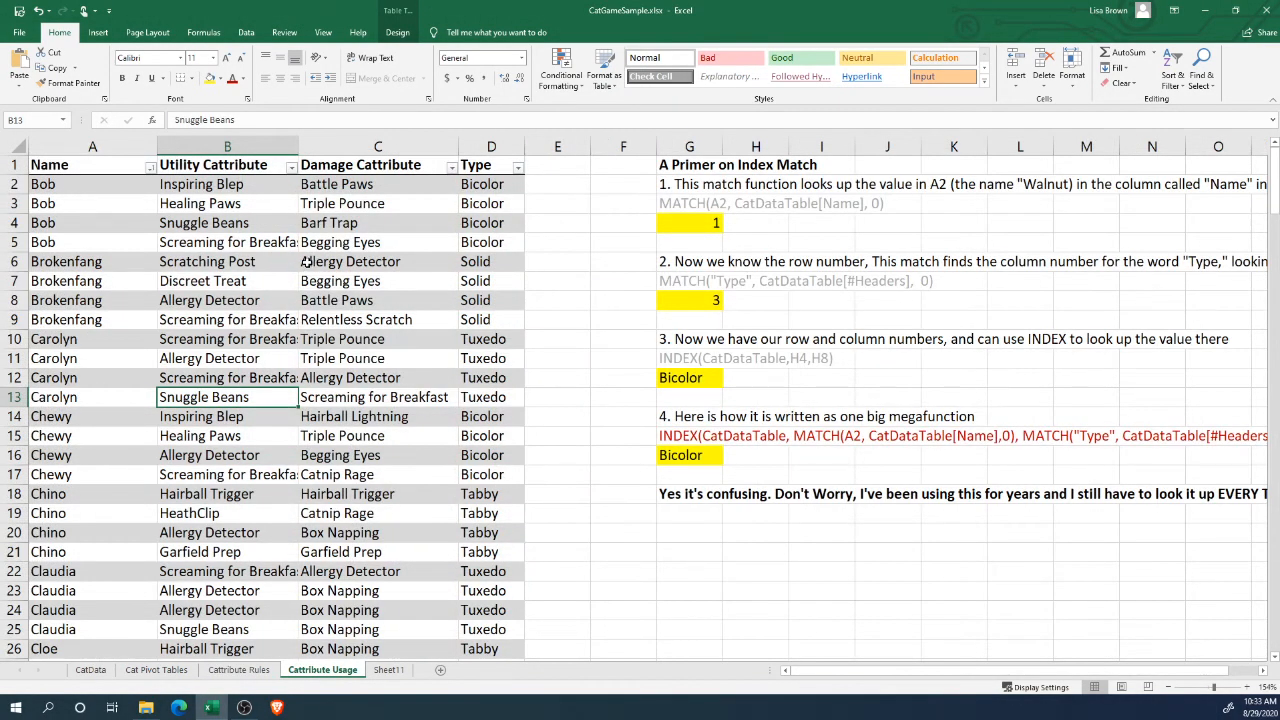
left_click(388, 670)
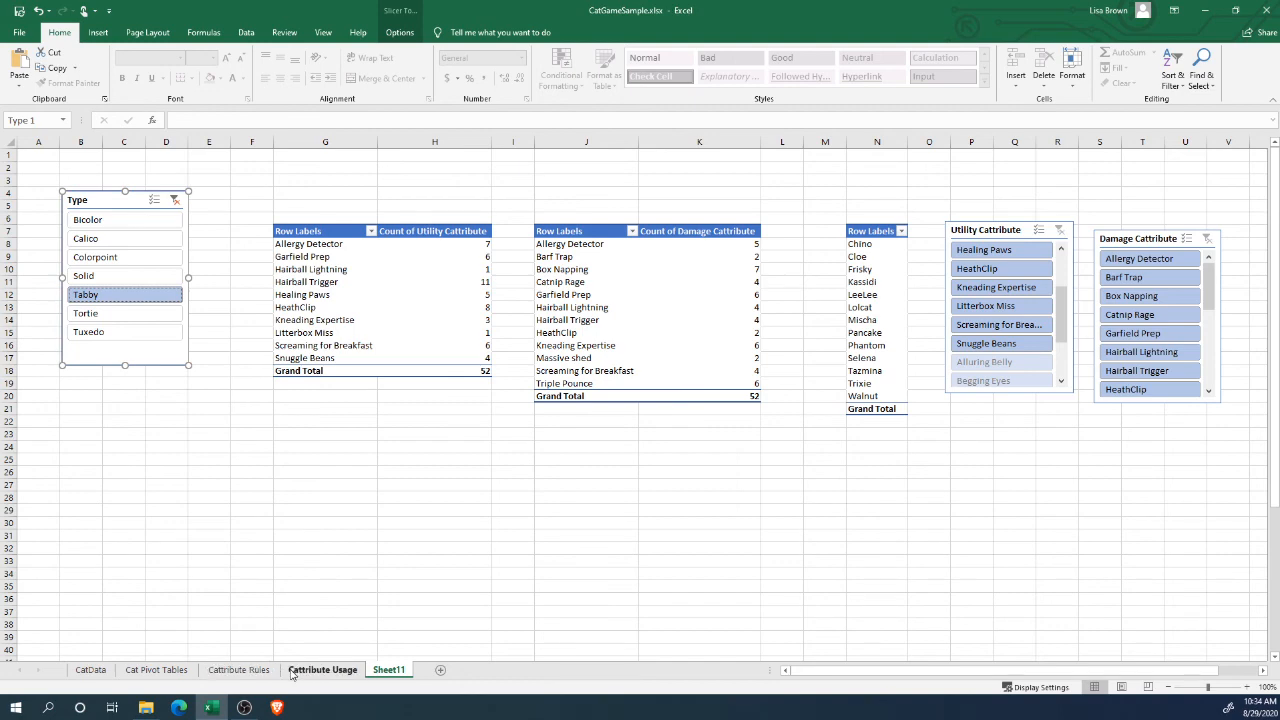
left_click(322, 669)
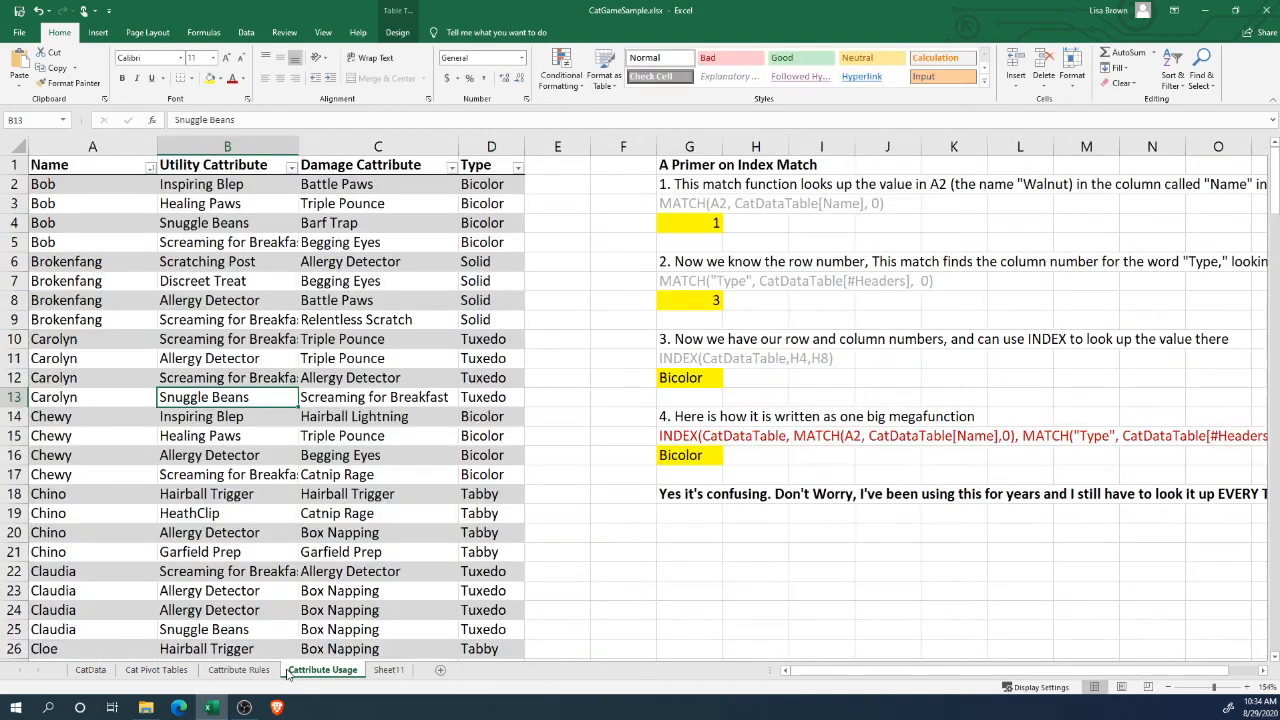
left_click(386, 670)
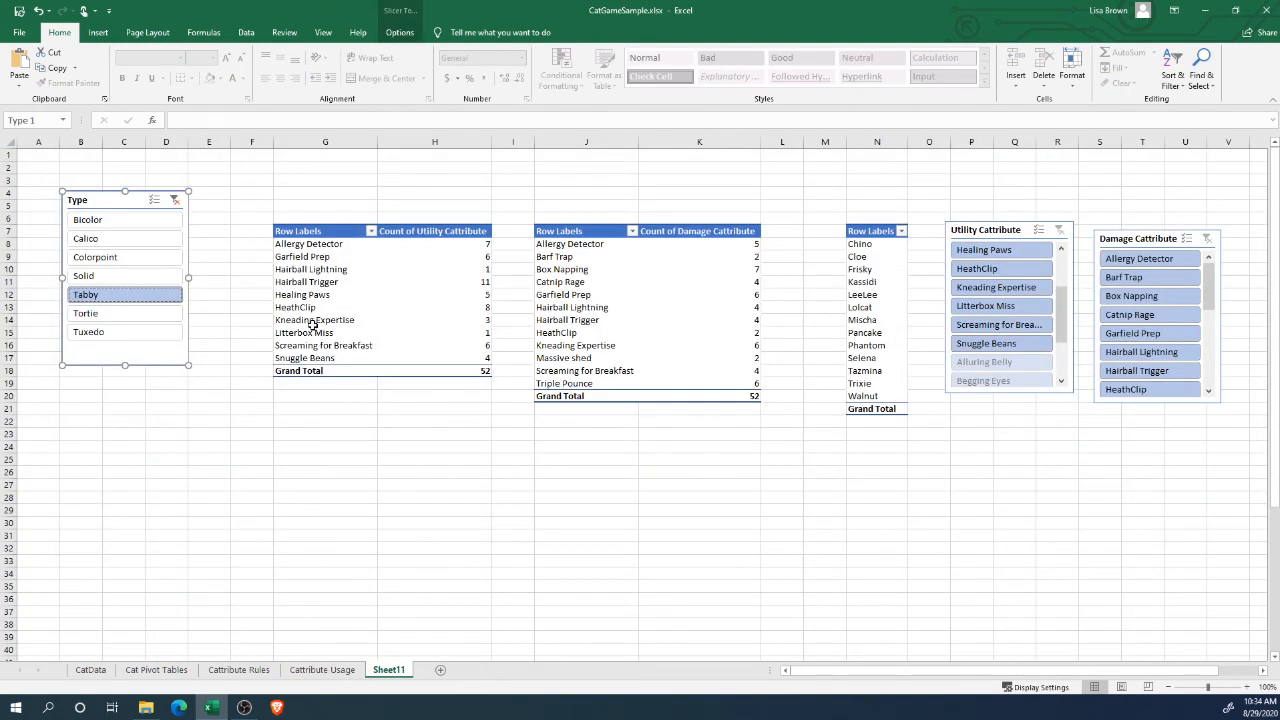
Switch the Type slicer's filter through Calico and Tuxedo to Bicolor.
left_click(127, 238)
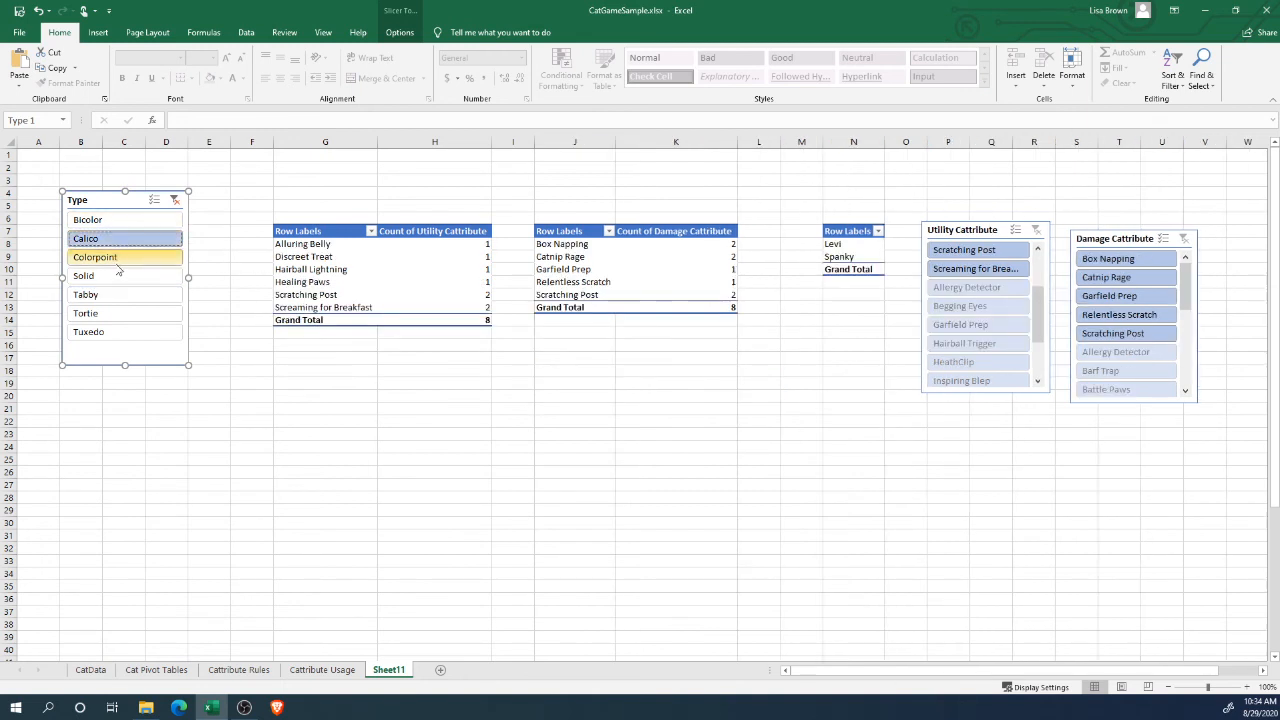
left_click(109, 334)
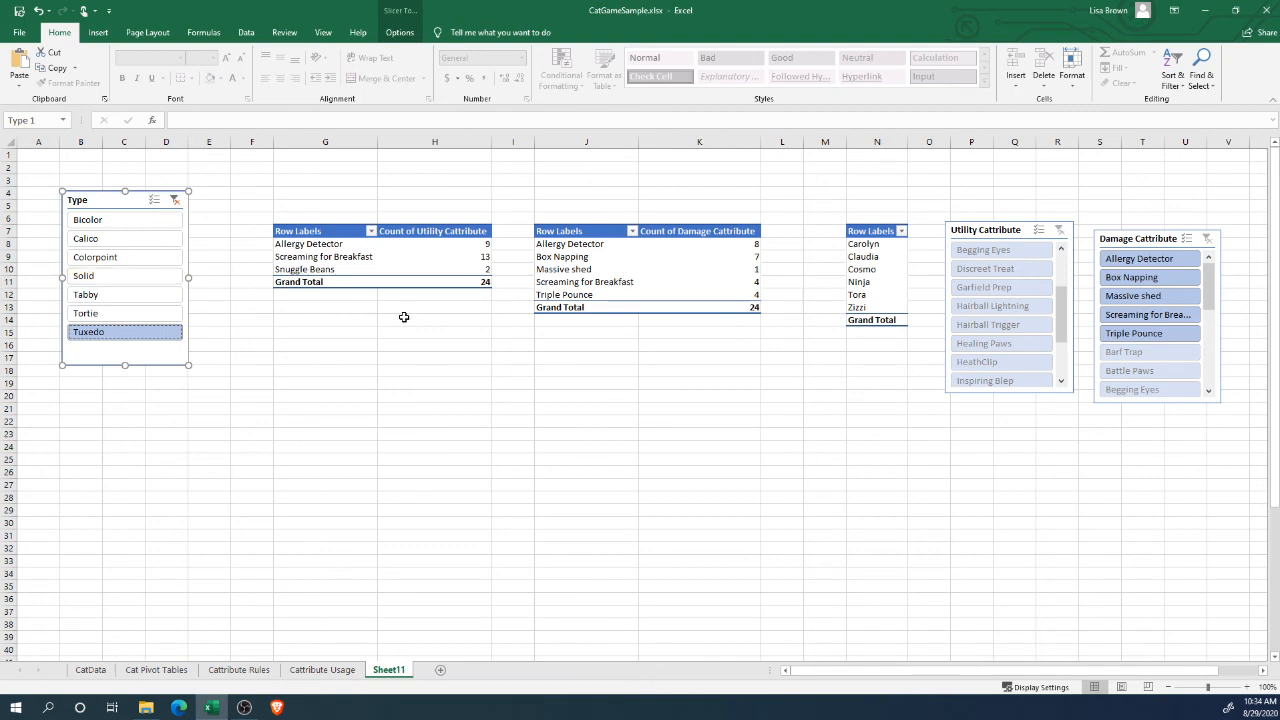
left_click(158, 222)
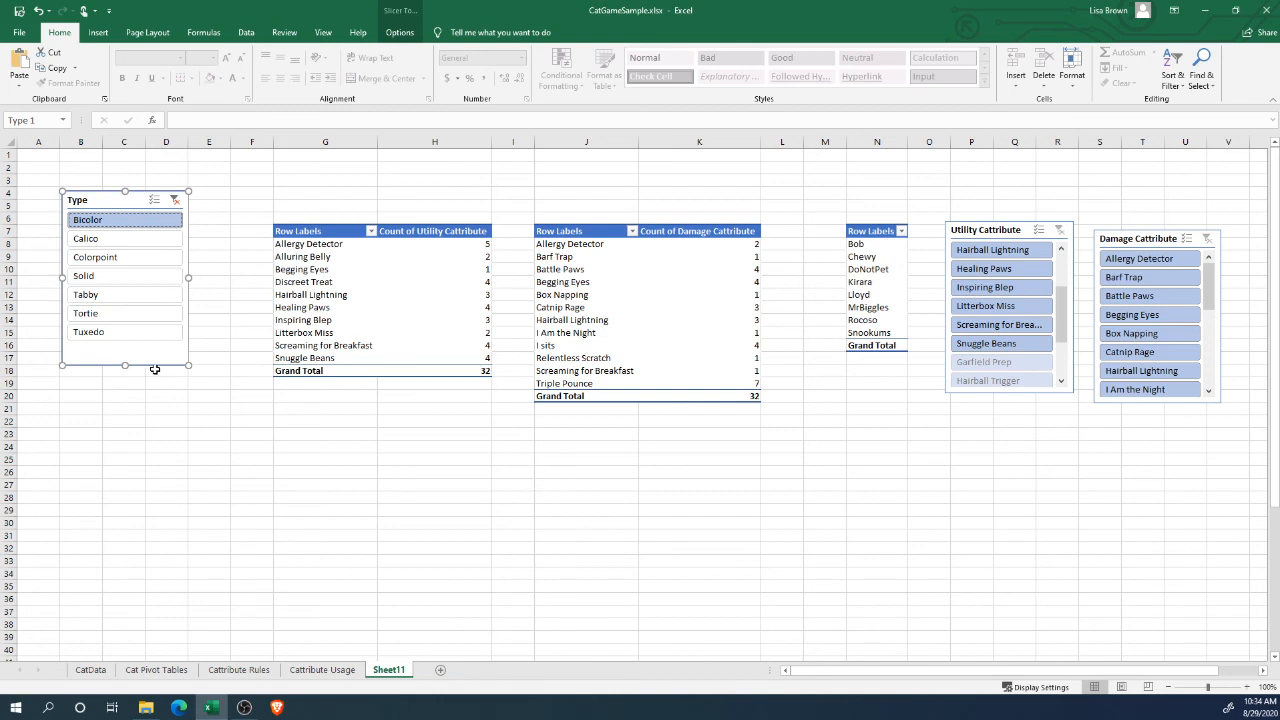
Check which PivotTables the Type slicer is connected to, and close its report connections without changes.
left_click(331, 425)
left_click(166, 362)
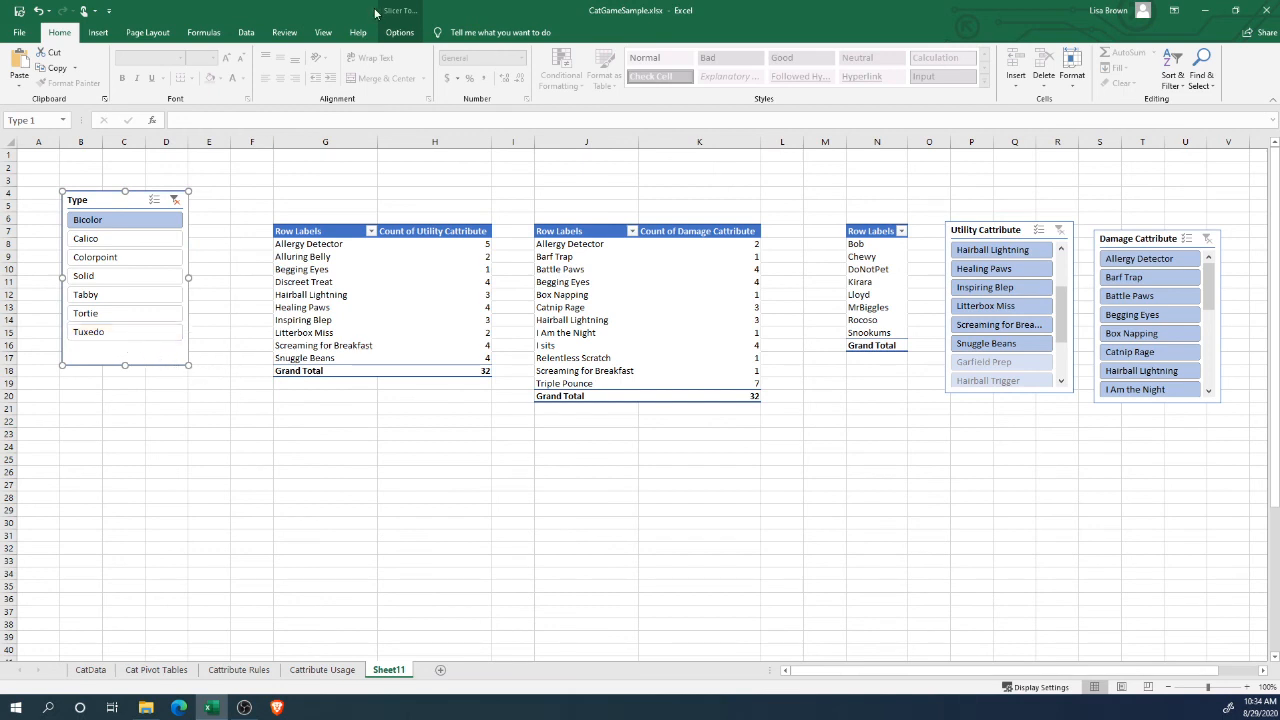
left_click(397, 30)
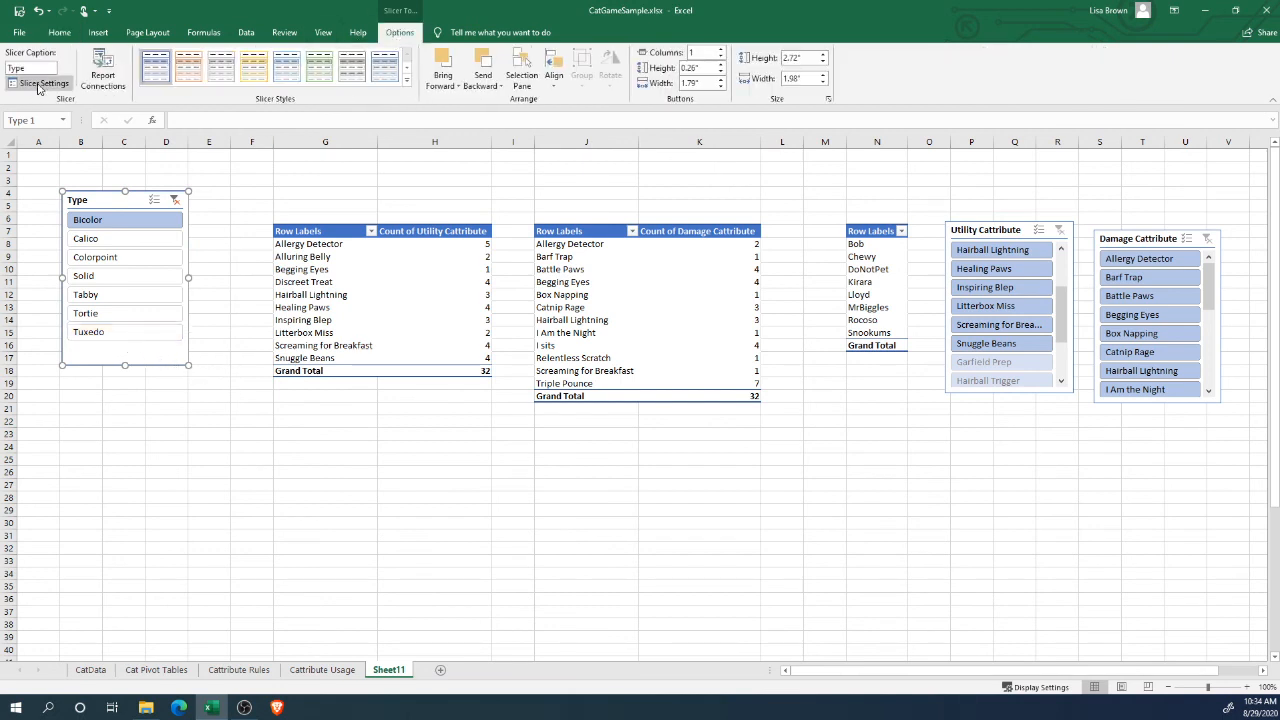
left_click(100, 75)
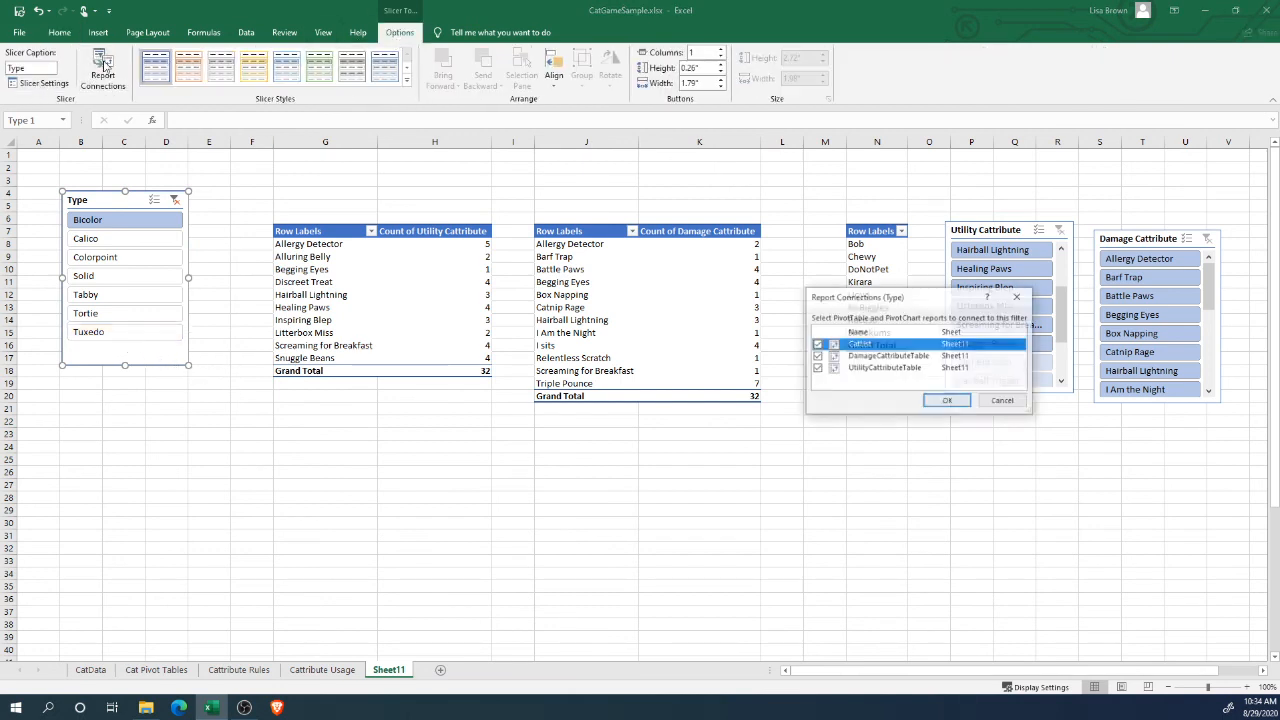
left_click(1018, 298)
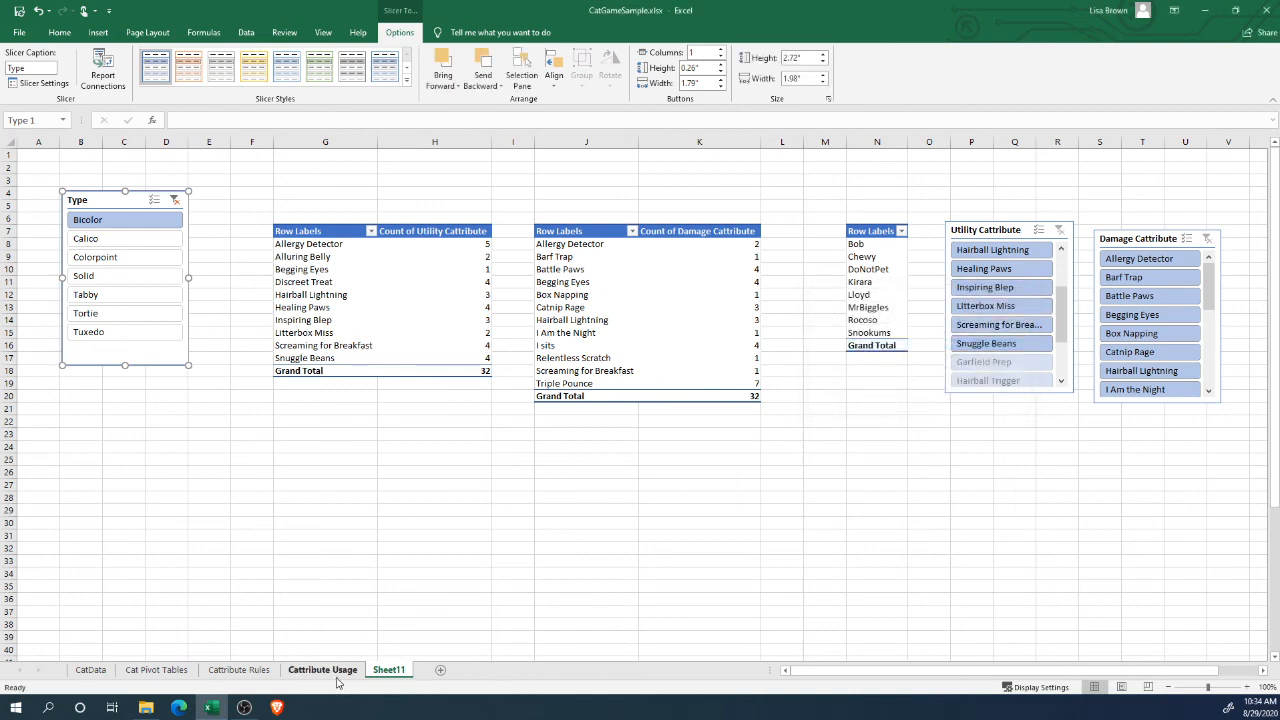
Examine the Index Match primer on the Cattribute Usage sheet and the source table on the CatData sheet.
left_click(322, 670)
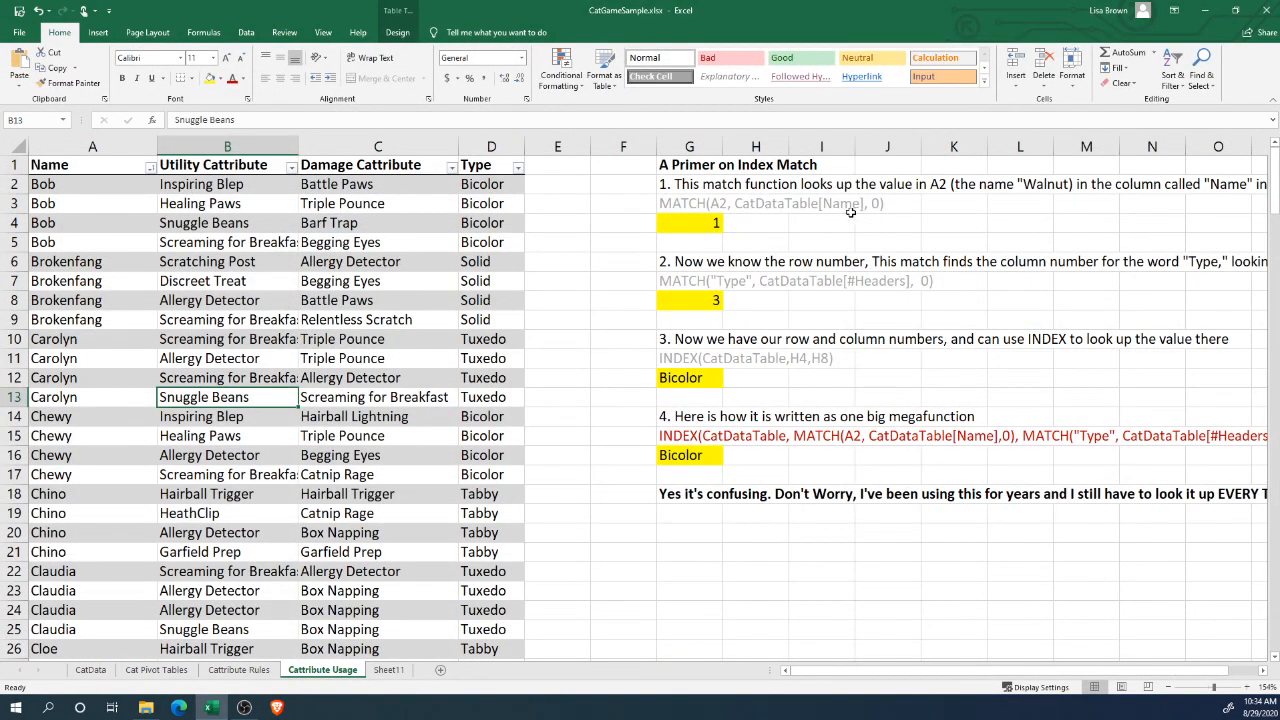
left_click_drag(816, 681, 900, 682)
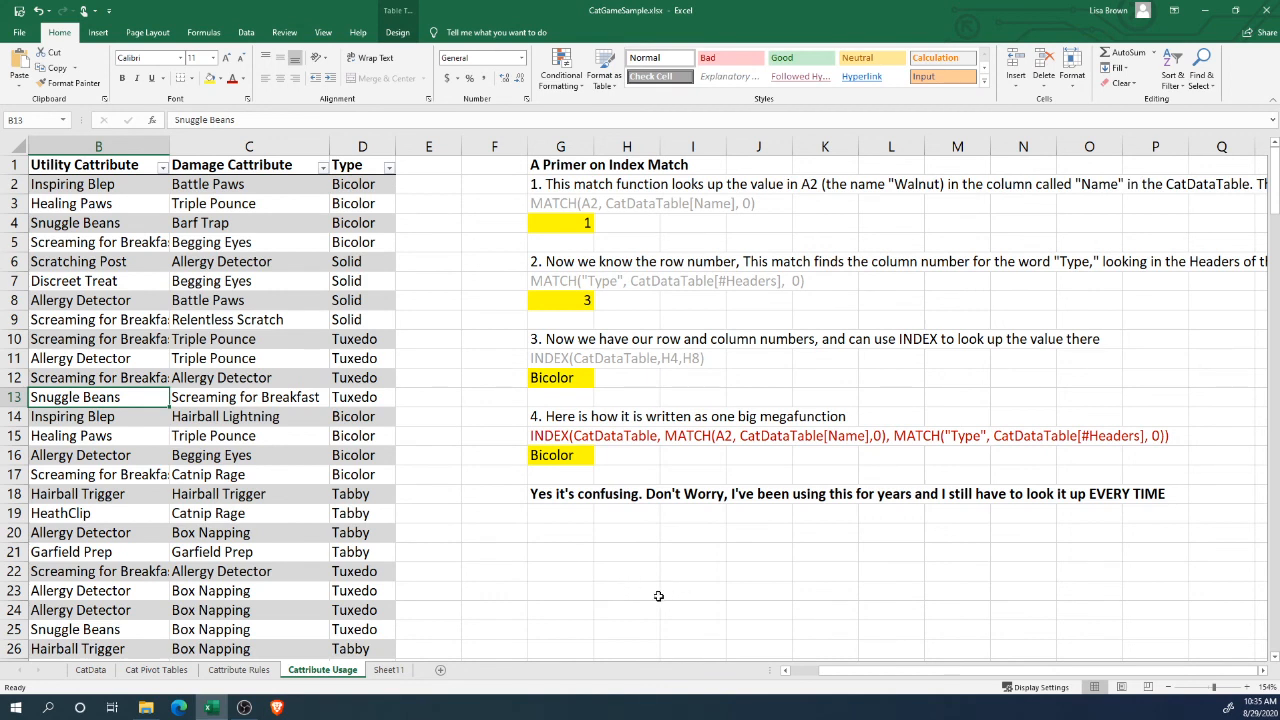
left_click(90, 670)
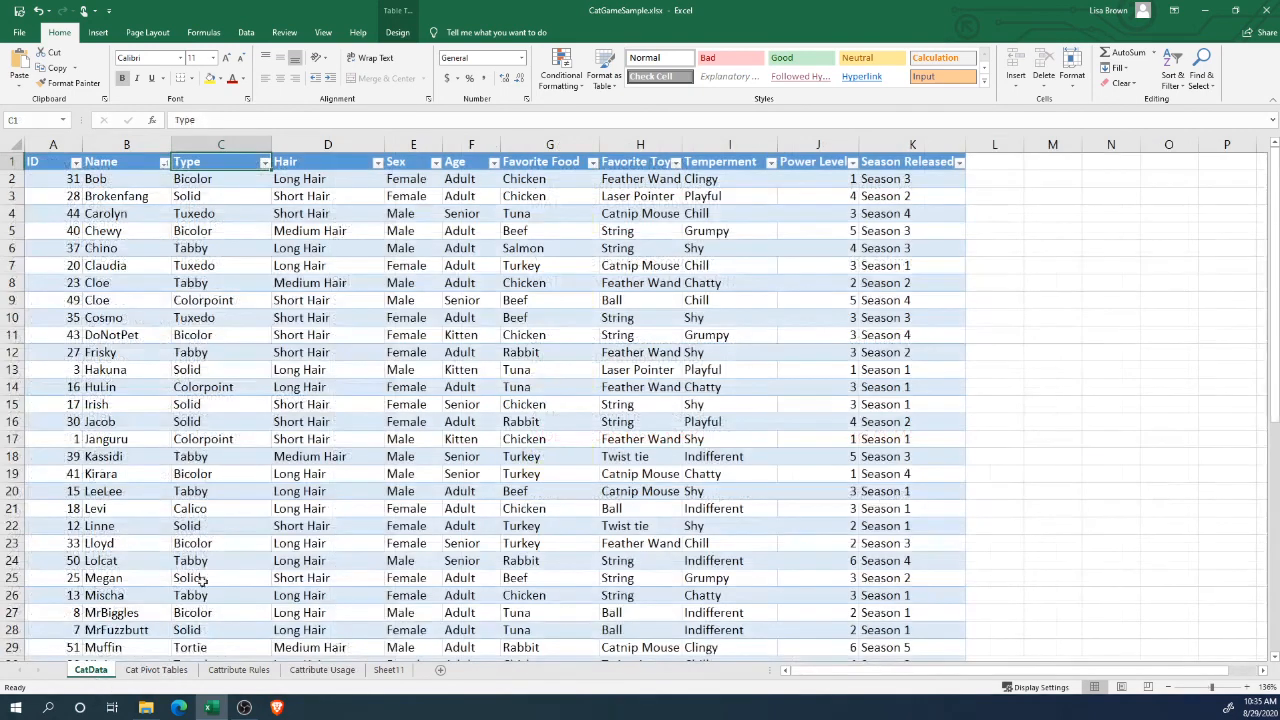